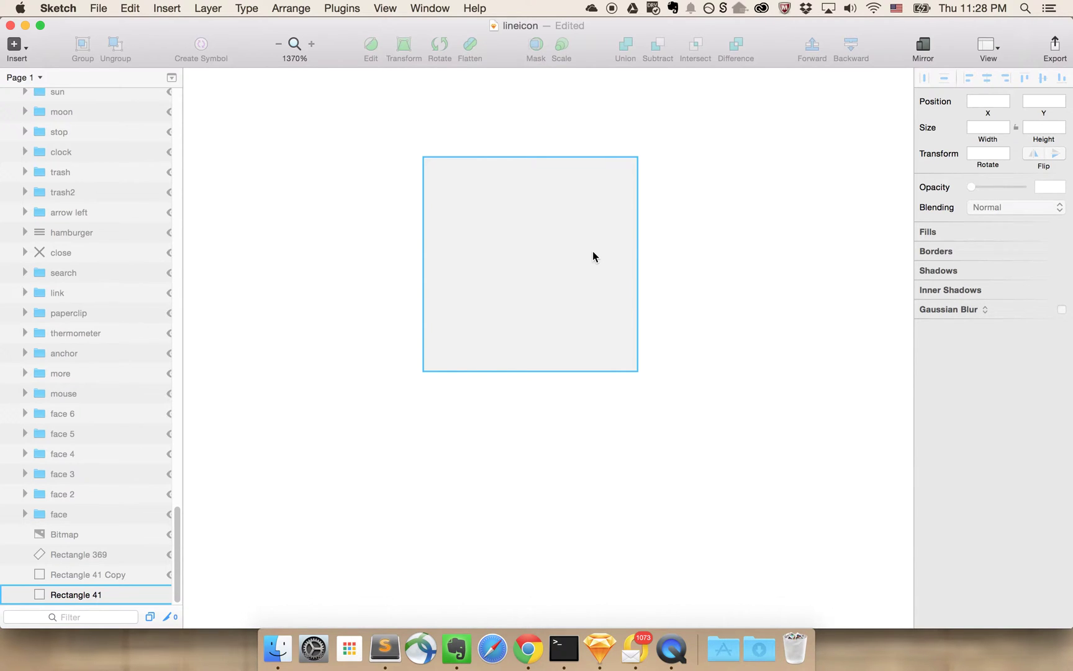
# Draw a 12×12 square inside the 21×21 icon area, discarding a test oval.
pyautogui.click(594, 252)
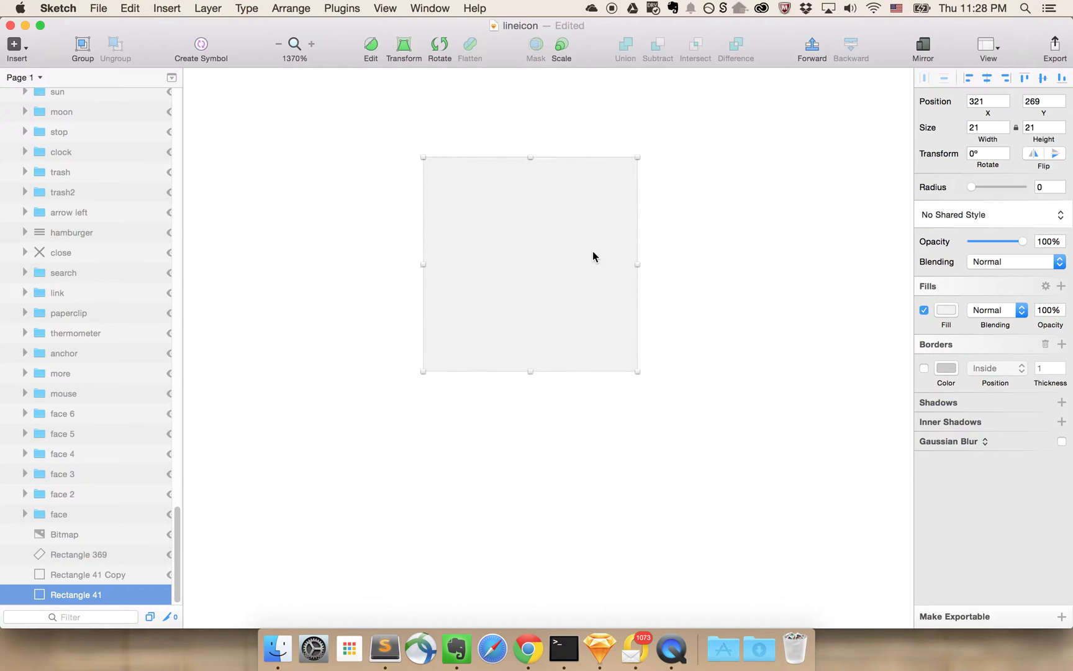
pyautogui.press('r')
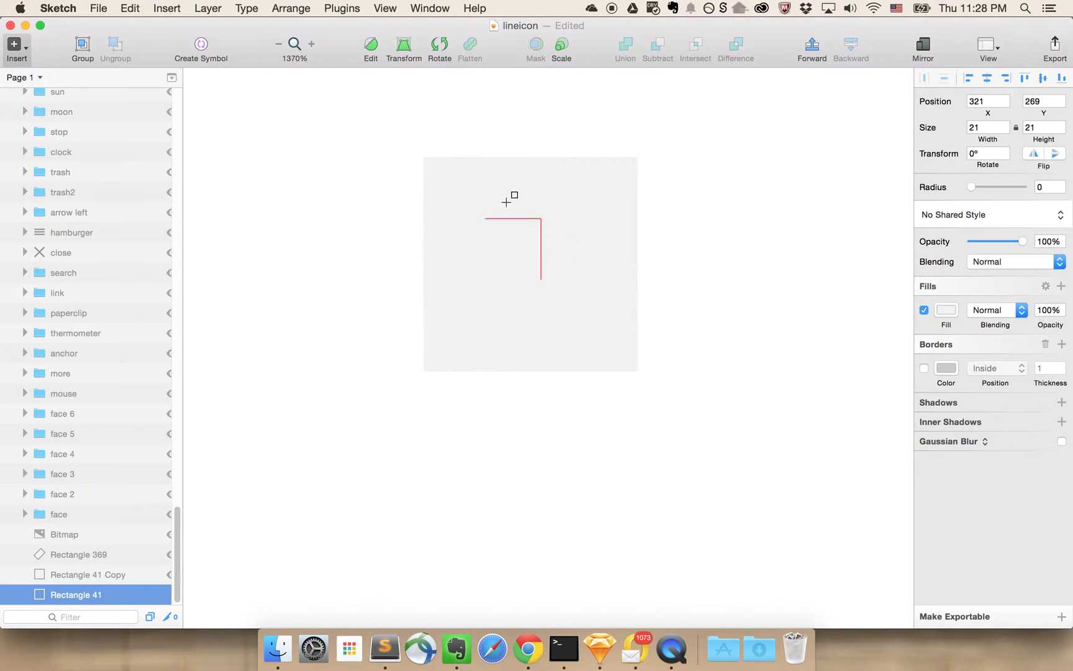
pyautogui.moveTo(474, 198); pyautogui.dragTo(596, 319)
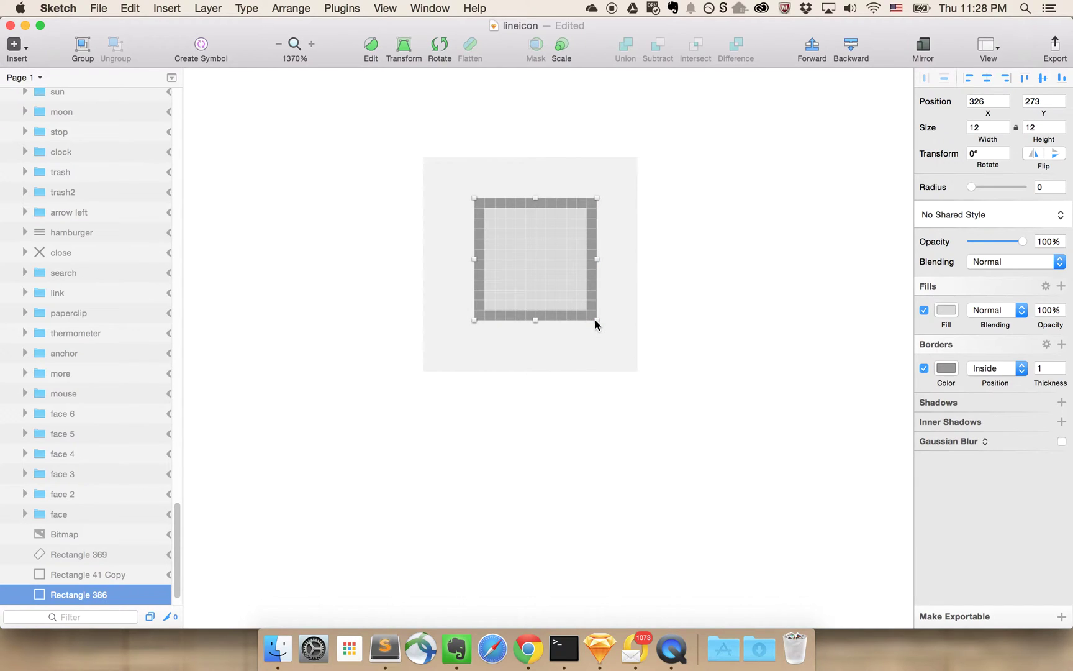
pyautogui.press('o')
pyautogui.moveTo(596, 259); pyautogui.dragTo(699, 331)
pyautogui.press('BackSpace')
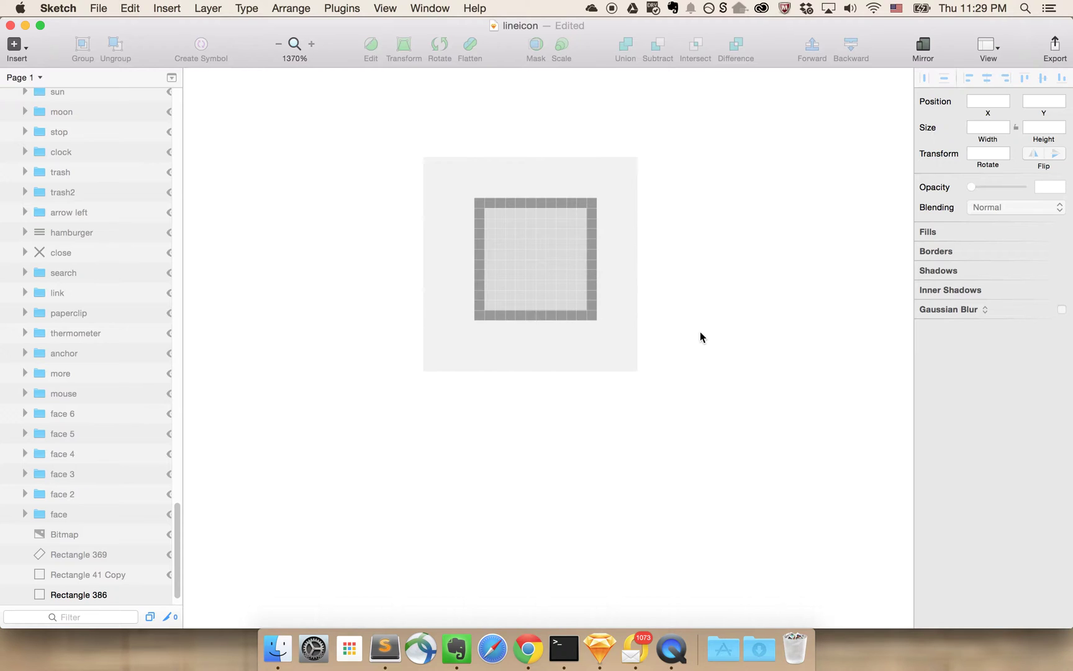
pyautogui.click(580, 312)
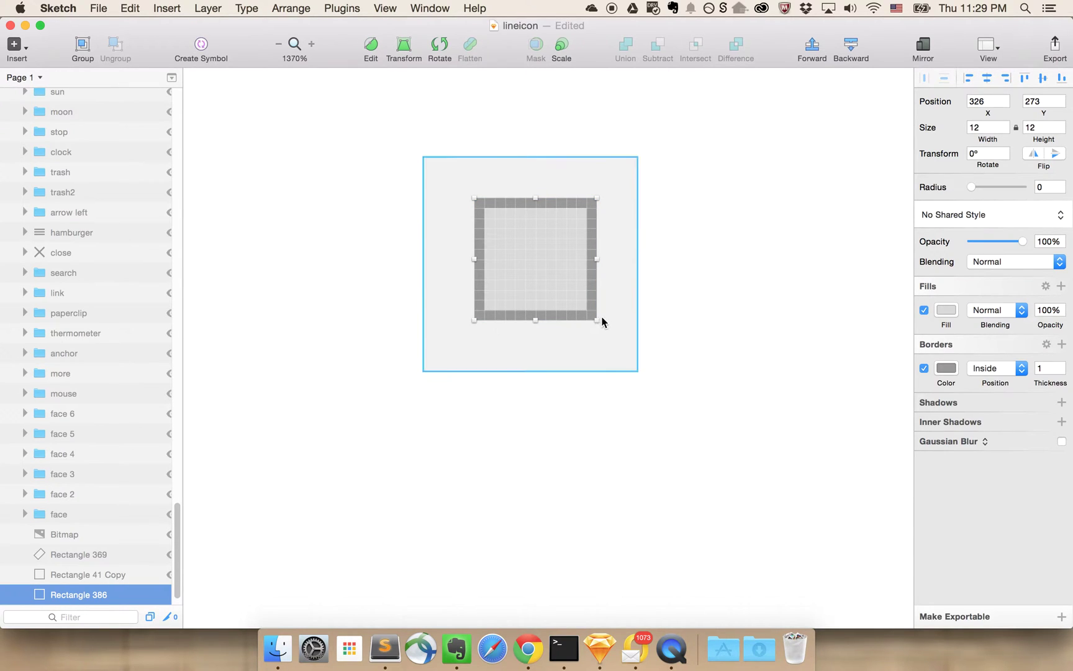
# Remove the square's fill while keeping its grey border.
pyautogui.click(925, 369)
pyautogui.click(947, 310)
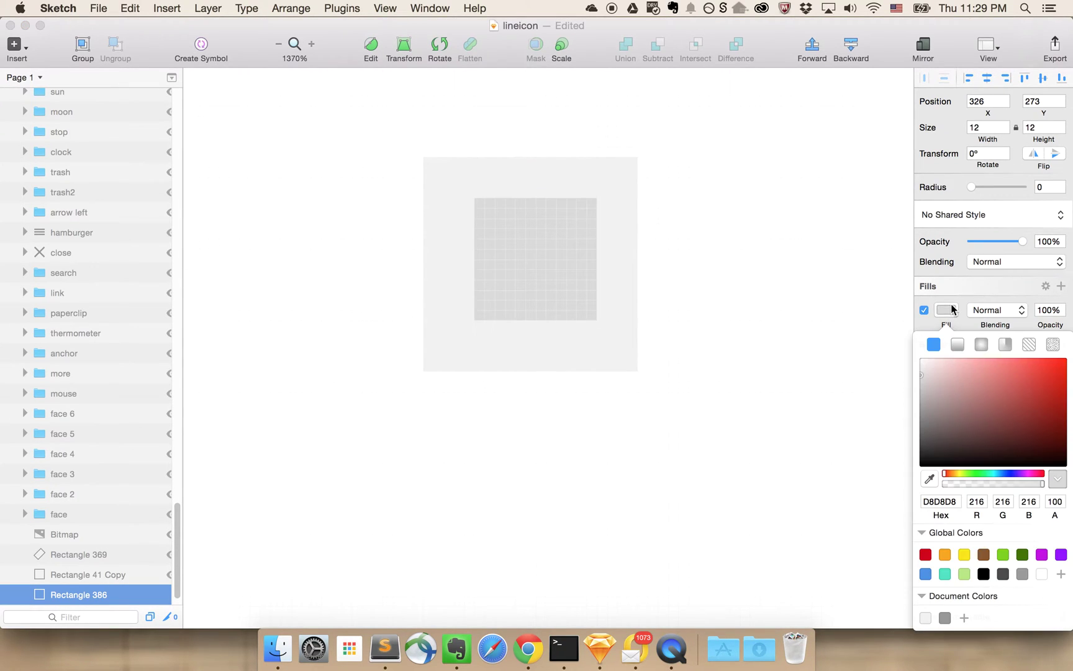
pyautogui.click(984, 575)
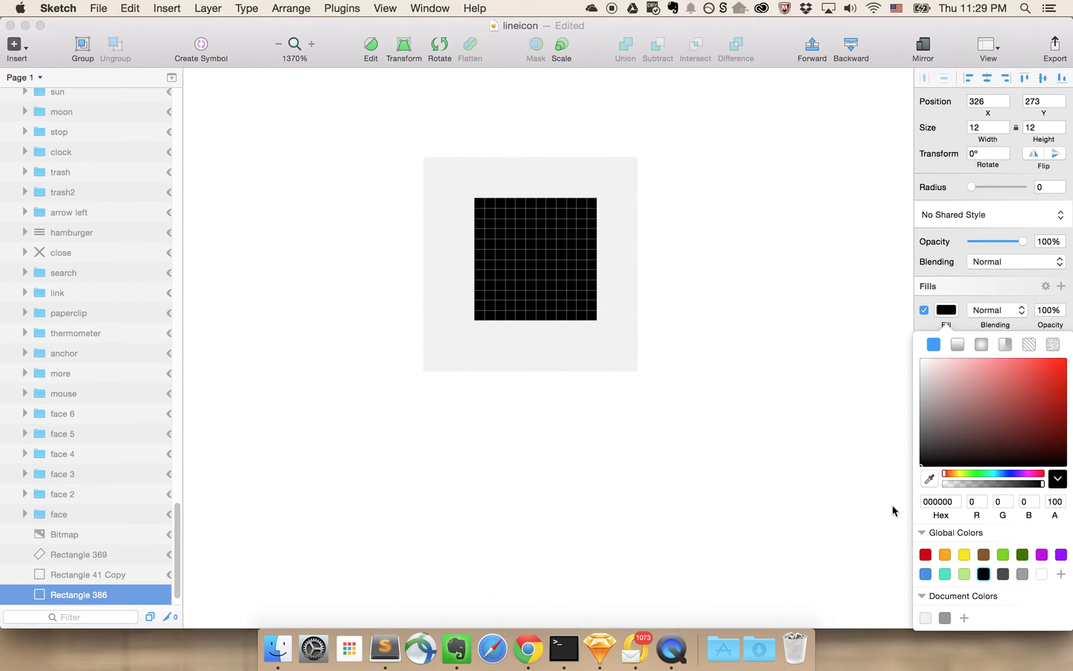
pyautogui.click(756, 421)
pyautogui.press('super+z')
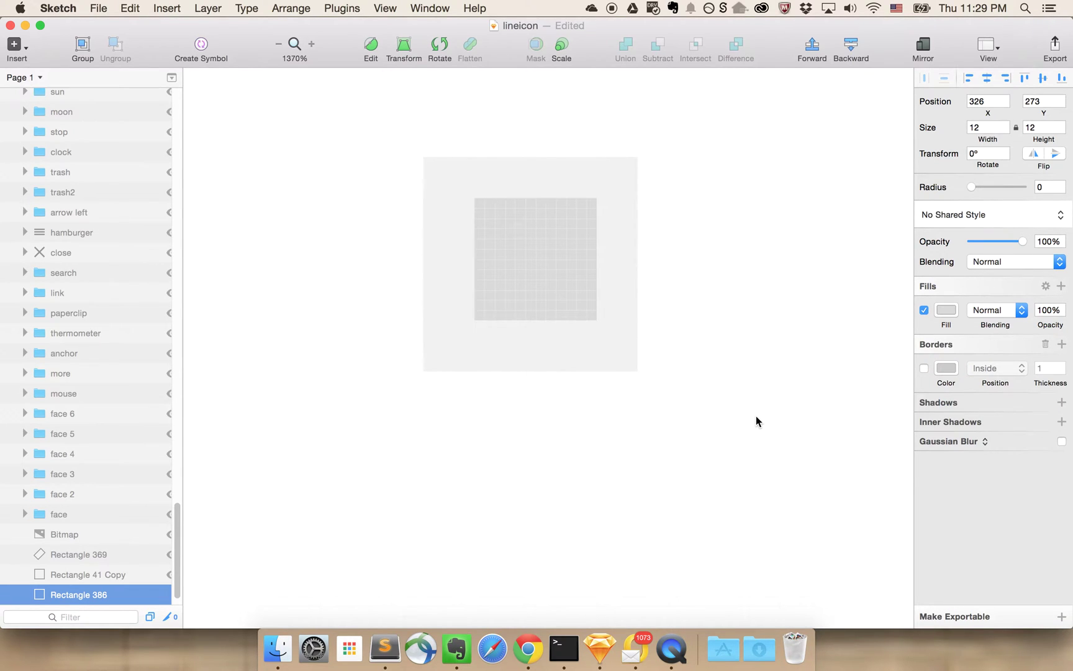
pyautogui.click(924, 369)
pyautogui.click(923, 310)
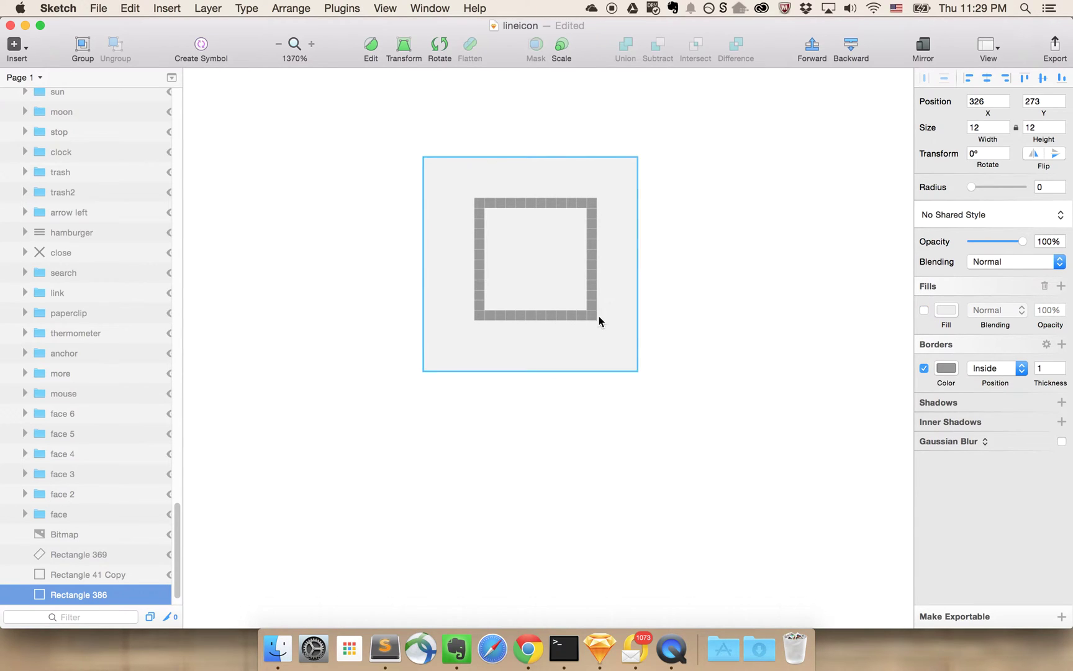
# Nudge the square down, resize it to 11×11, and round it into a circle with radius 40.
pyautogui.click(573, 314)
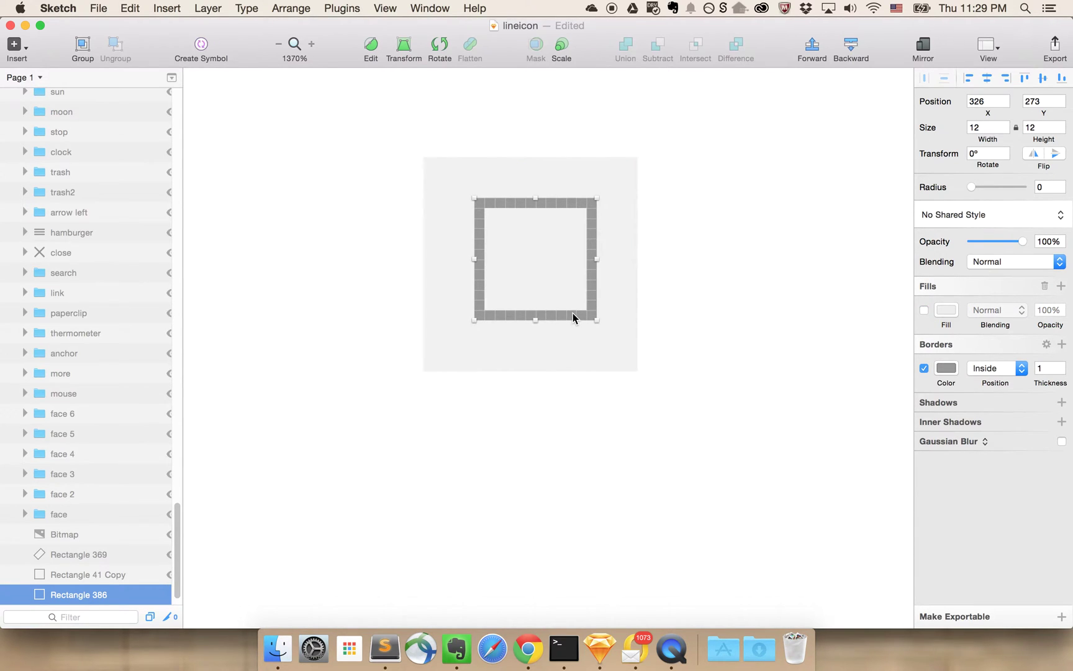
pyautogui.press('Down')
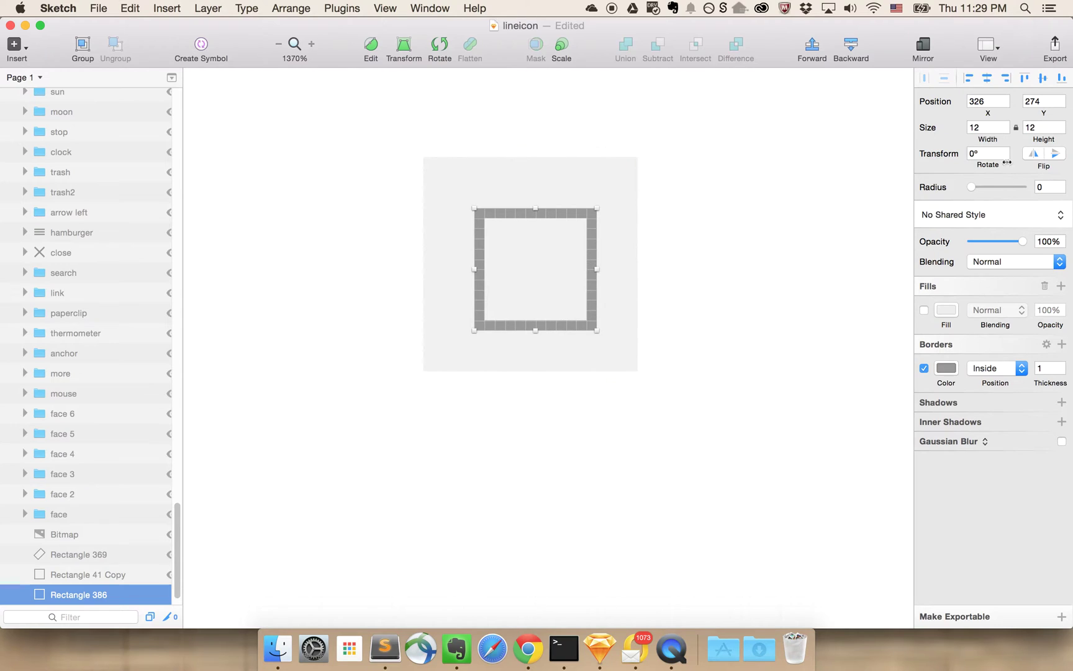
pyautogui.click(988, 127)
pyautogui.press('Down')
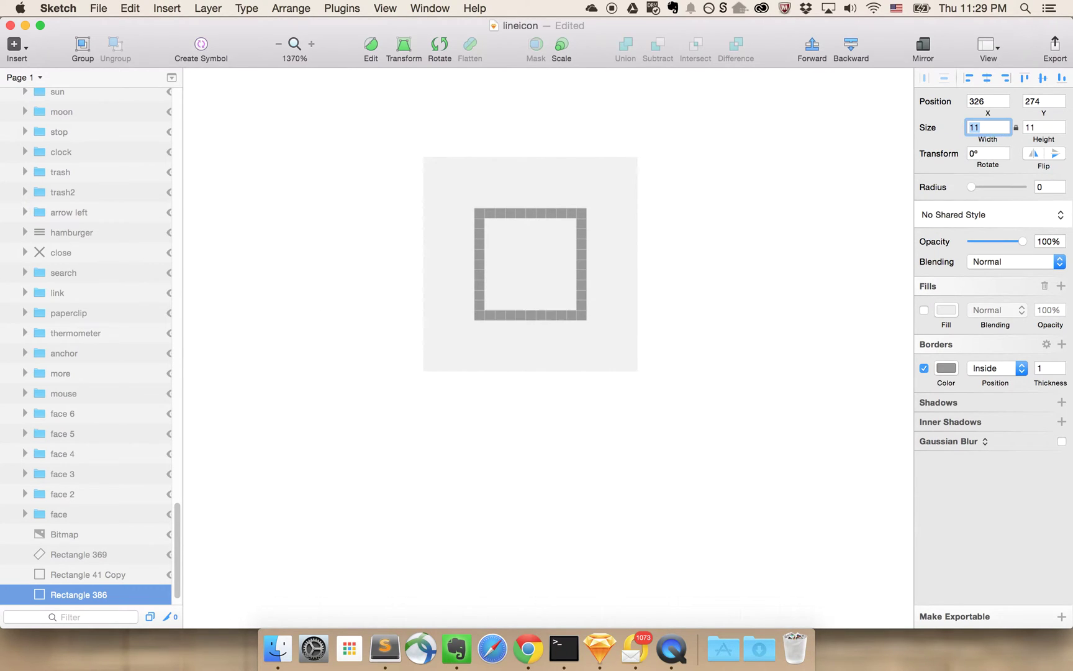
pyautogui.press('alt')
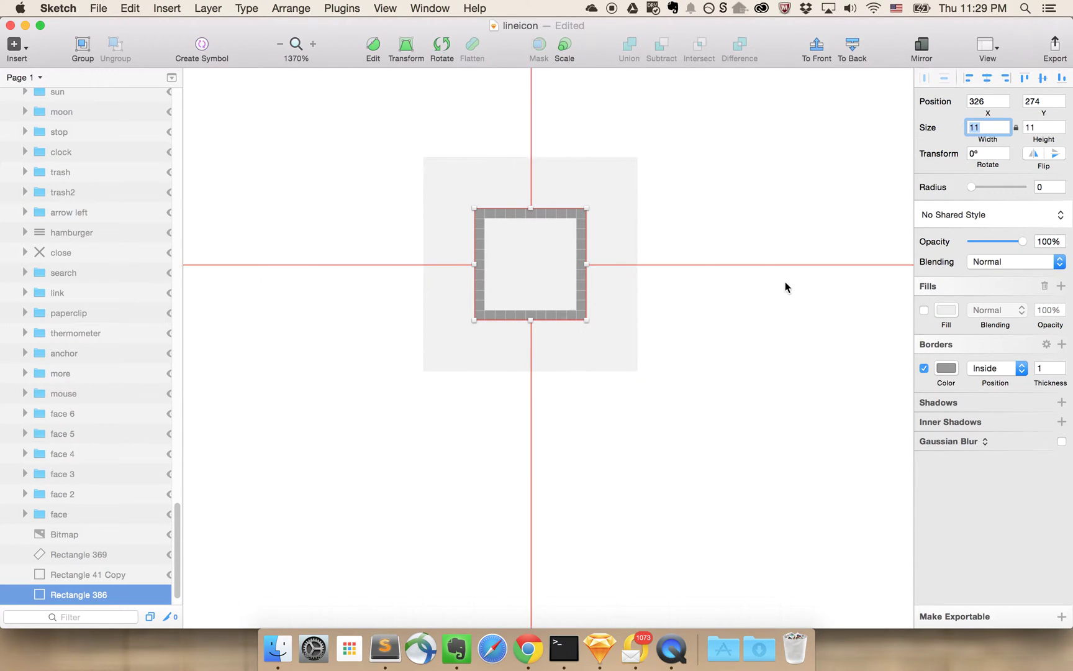
pyautogui.press('alt')
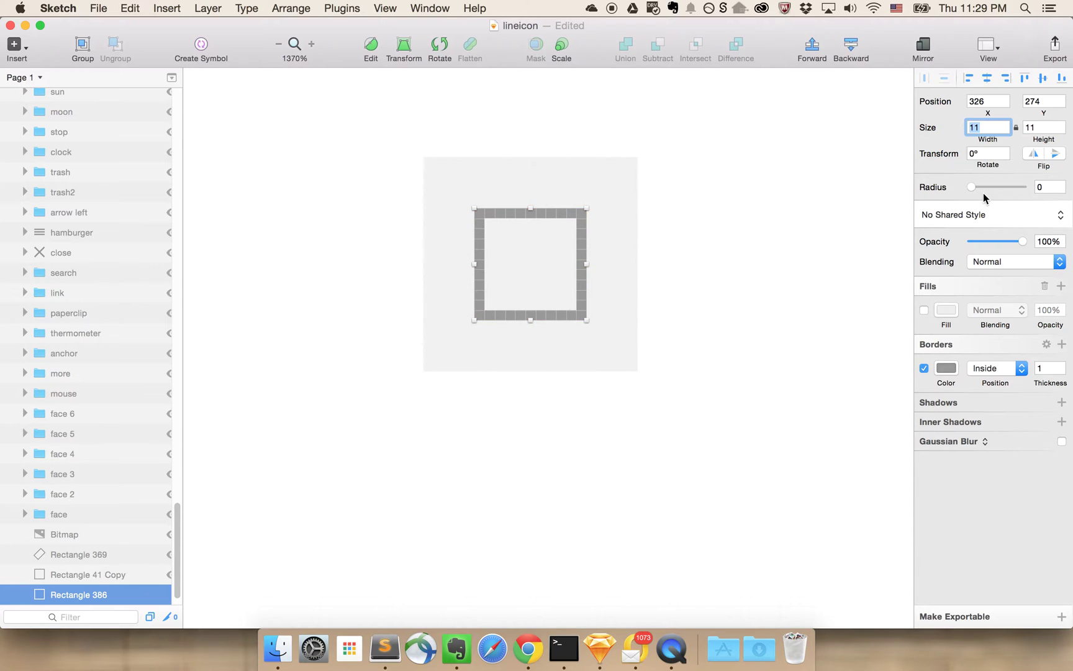
pyautogui.moveTo(972, 187); pyautogui.dragTo(1068, 204)
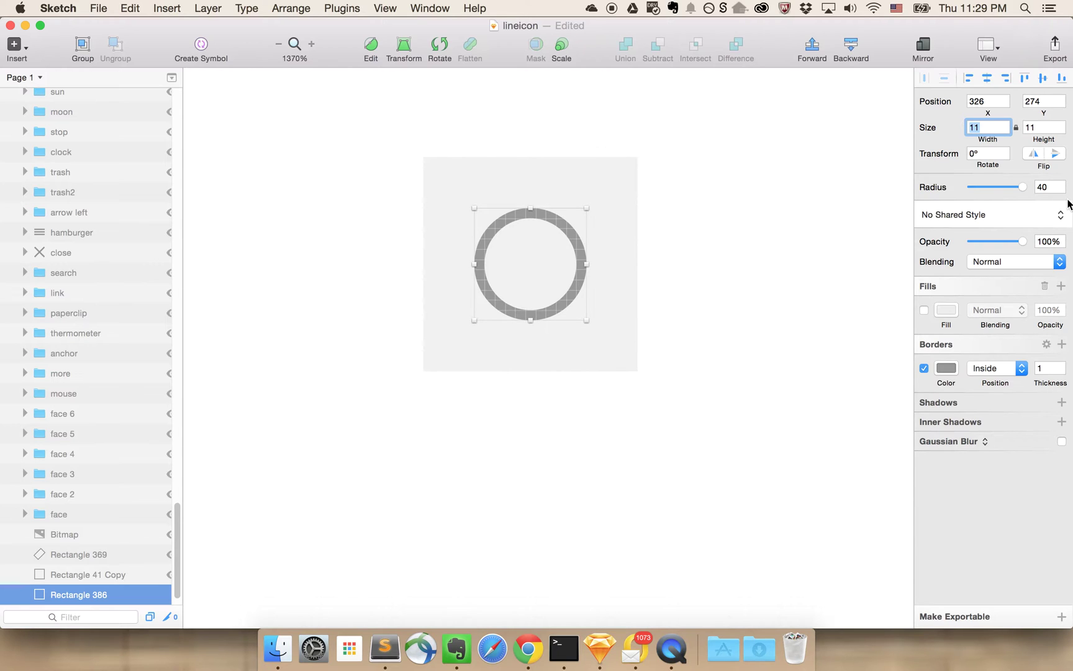
pyautogui.click(762, 266)
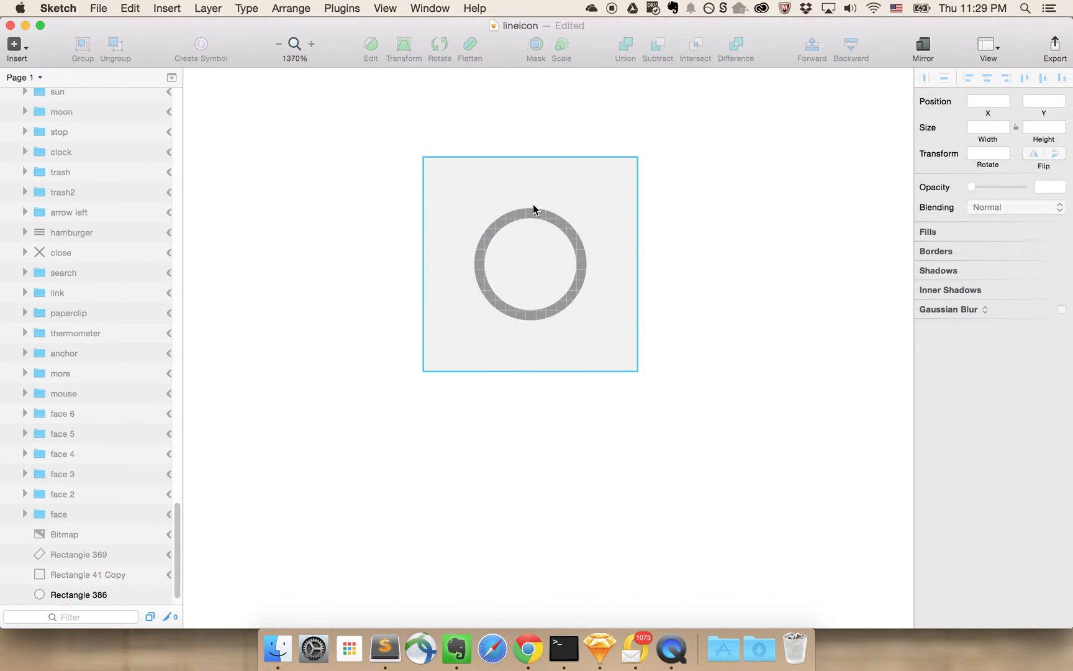
# Draw a 2×2 square above the ring, round it with radius 40, and centre it horizontally.
pyautogui.press('r')
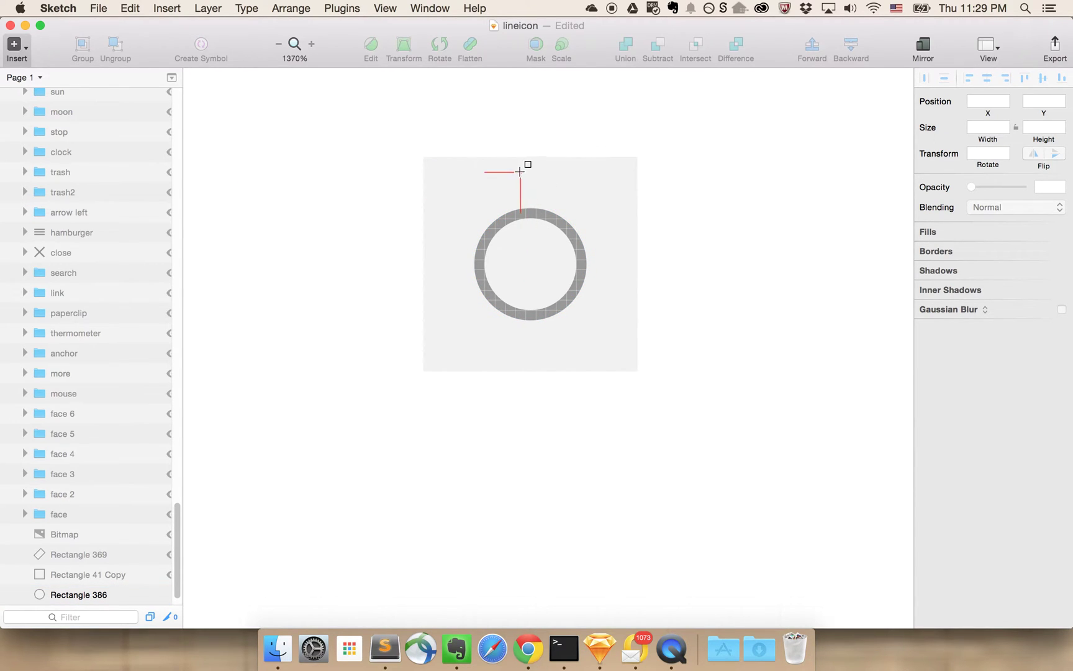
pyautogui.moveTo(517, 169); pyautogui.dragTo(535, 186)
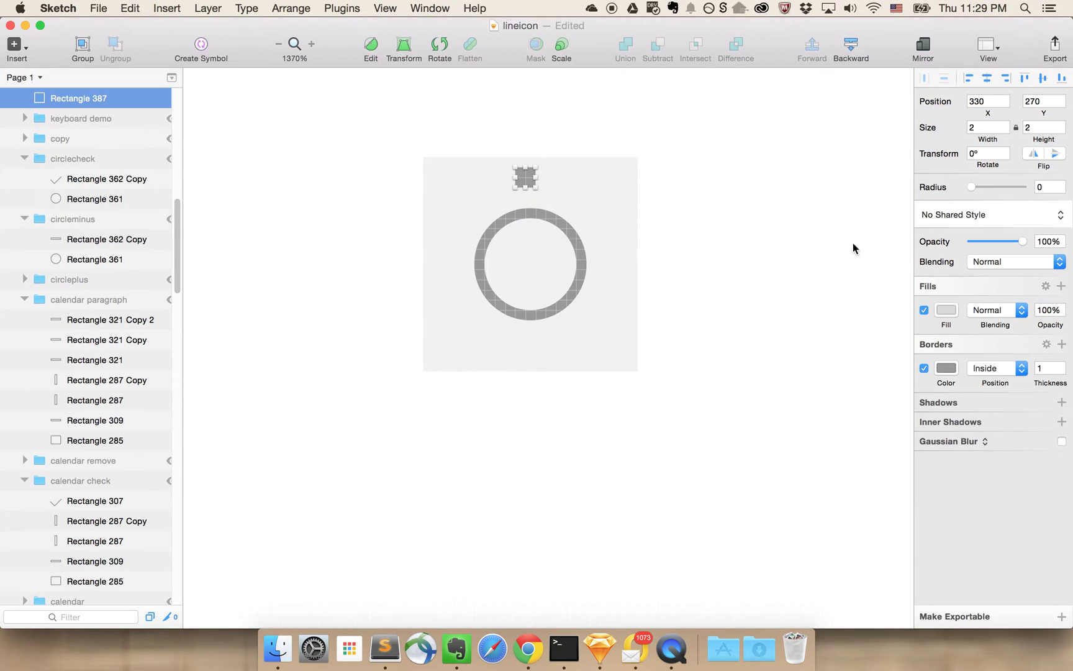
pyautogui.moveTo(971, 187); pyautogui.dragTo(1058, 188)
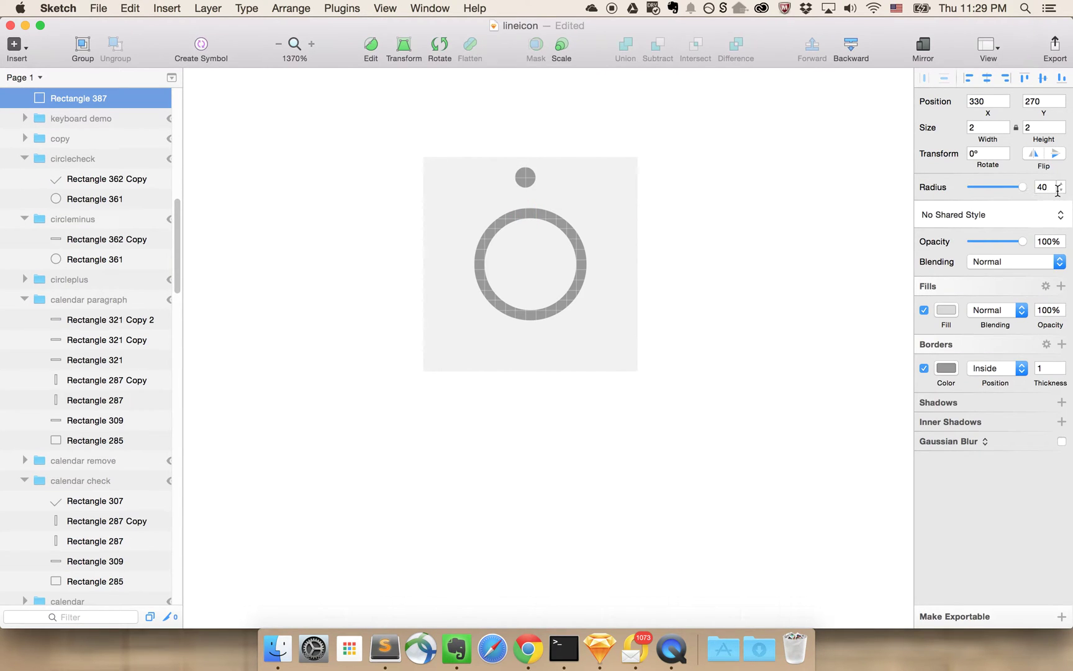
pyautogui.click(924, 310)
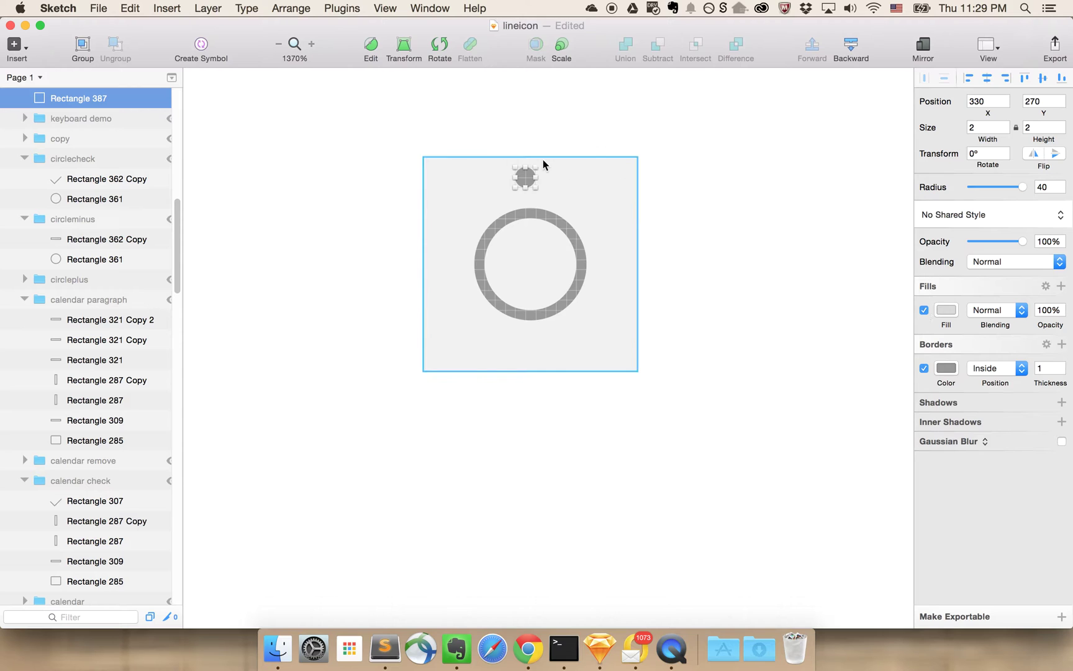
pyautogui.scroll(5, 544, 163)
pyautogui.moveTo(502, 201); pyautogui.dragTo(515, 197)
pyautogui.scroll(-5, 576, 260)
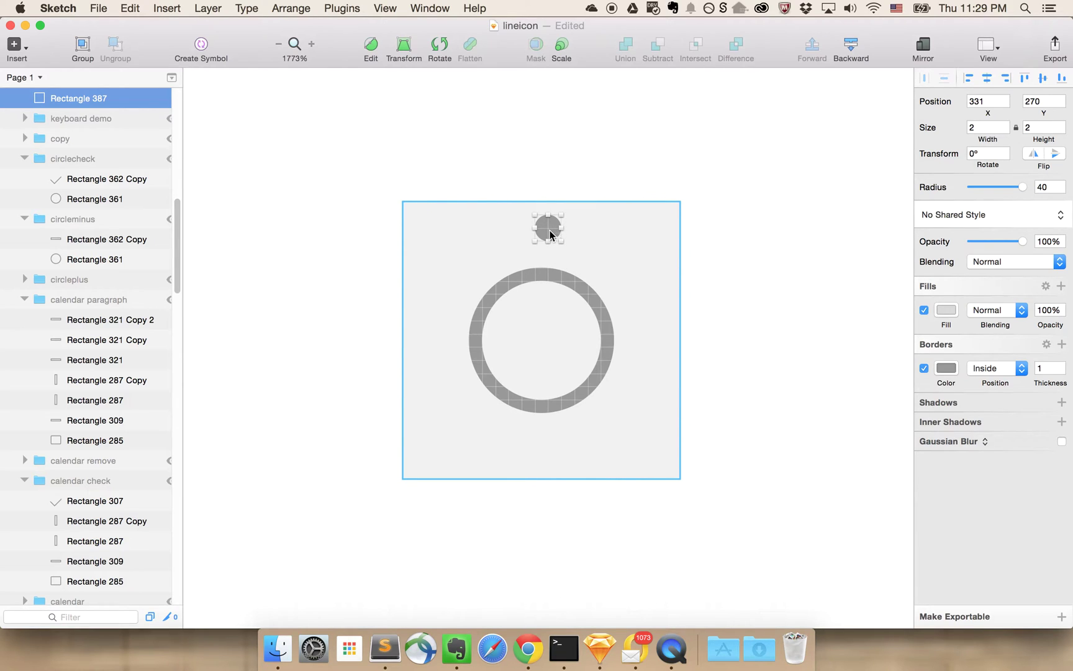
pyautogui.moveTo(550, 234); pyautogui.dragTo(537, 234)
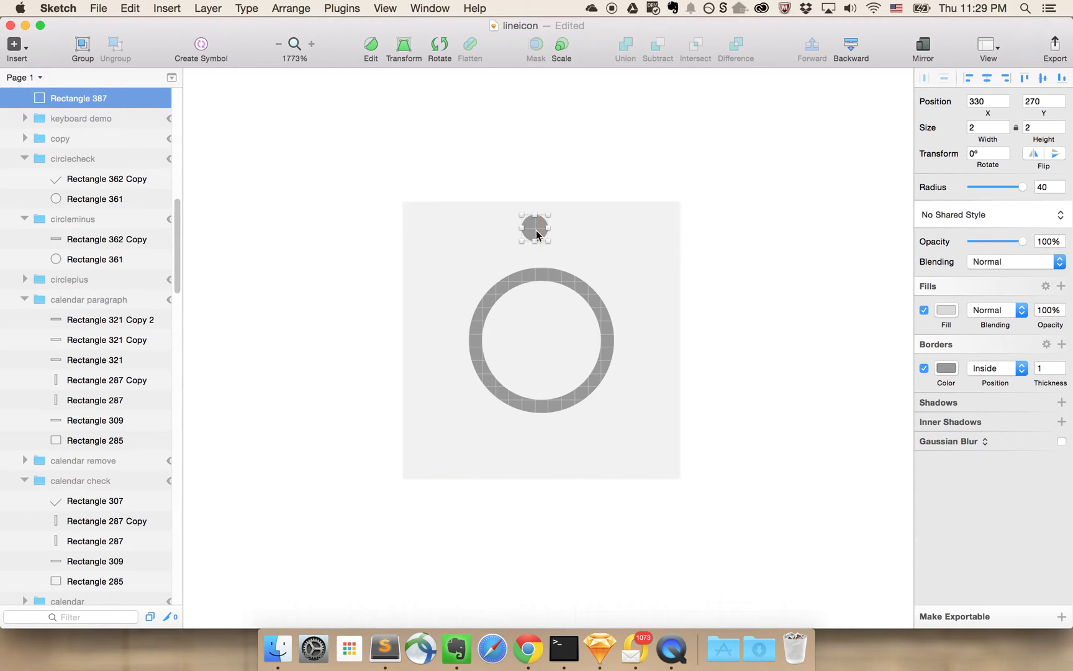
pyautogui.click(554, 282)
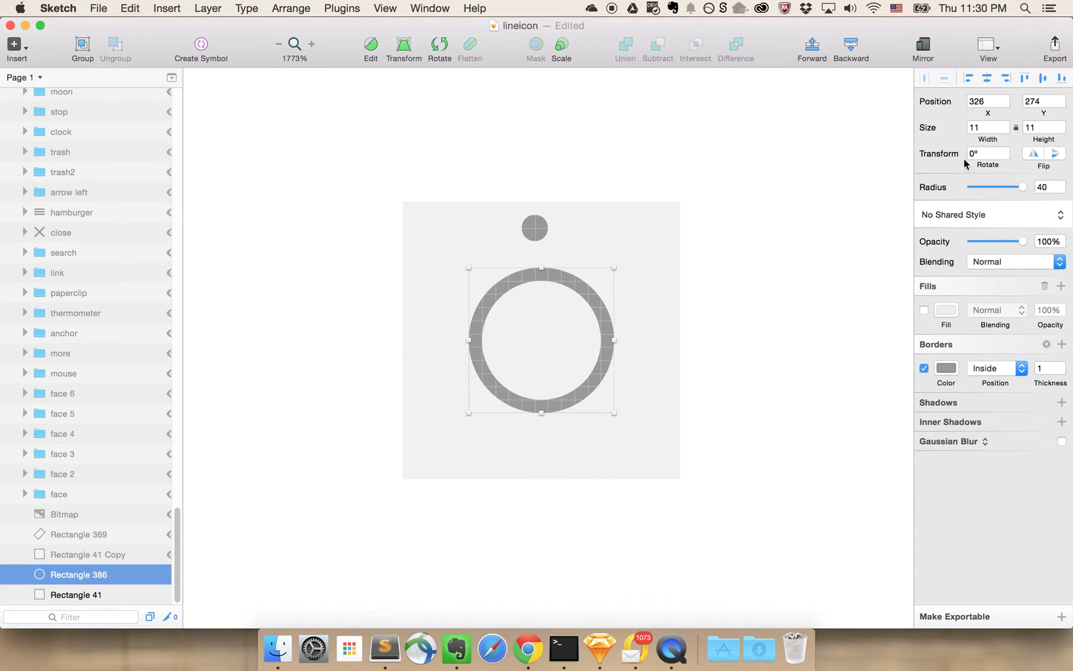
# Move the dot down and resize the ring to 10×10, leaving a 2-unit gap.
pyautogui.click(994, 130)
pyautogui.moveTo(531, 228)
pyautogui.mouseDown()
pyautogui.moveTo(533, 264)
pyautogui.moveTo(541, 245)
pyautogui.mouseUp()
pyautogui.click(548, 269)
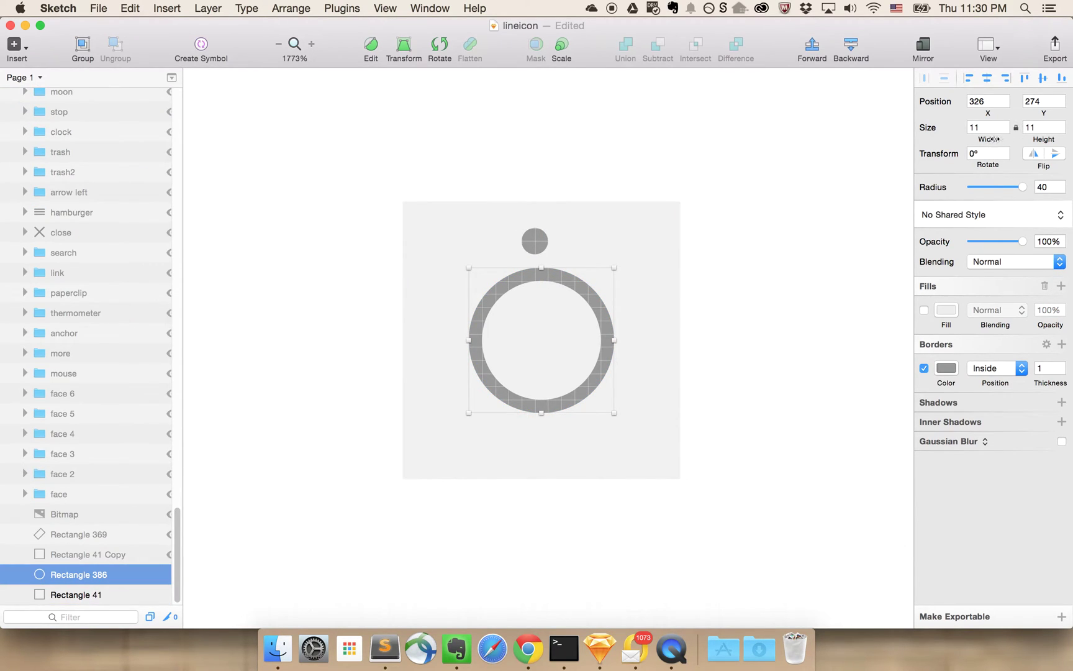
pyautogui.moveTo(995, 139); pyautogui.dragTo(990, 139)
pyautogui.press('alt')
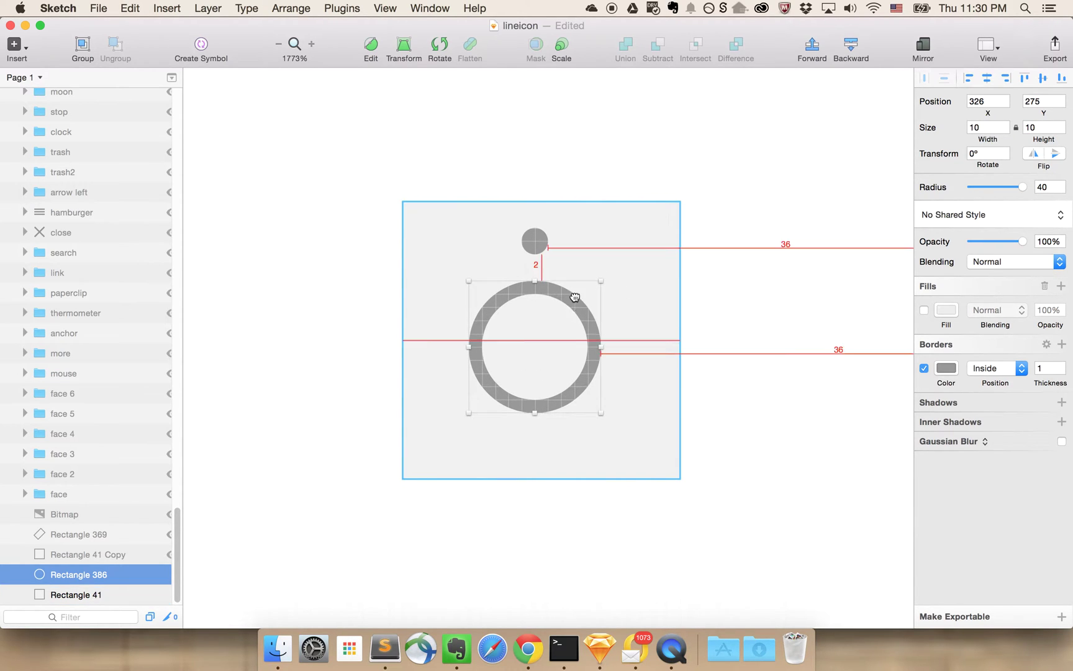
pyautogui.press('alt')
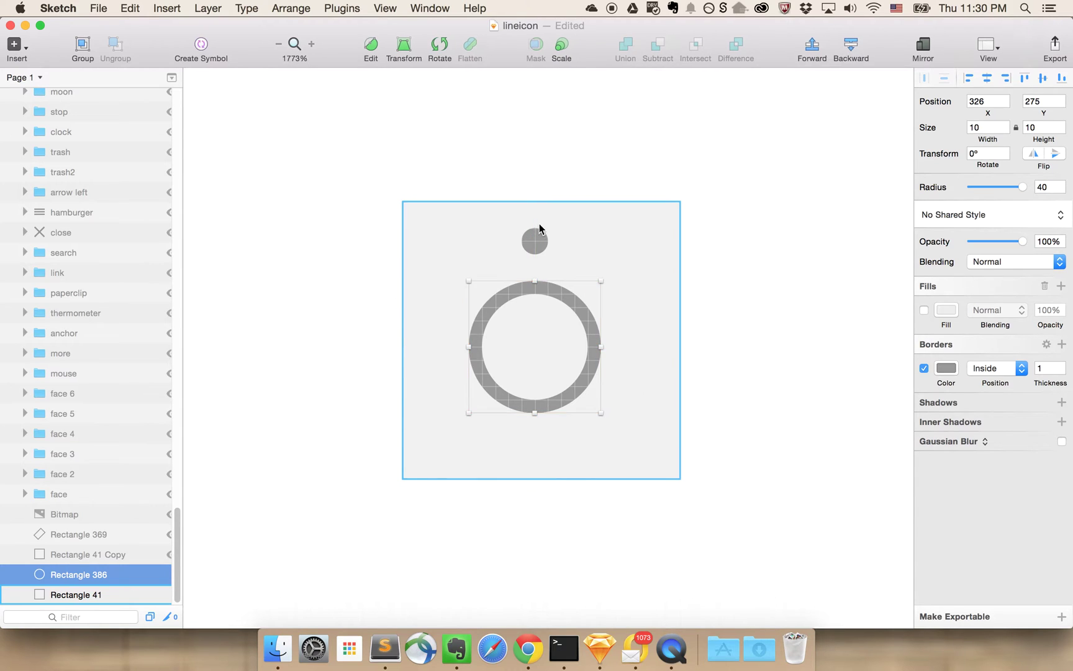
# Duplicate the top dot and place the copy below the ring.
pyautogui.click(534, 242)
pyautogui.press('Up')
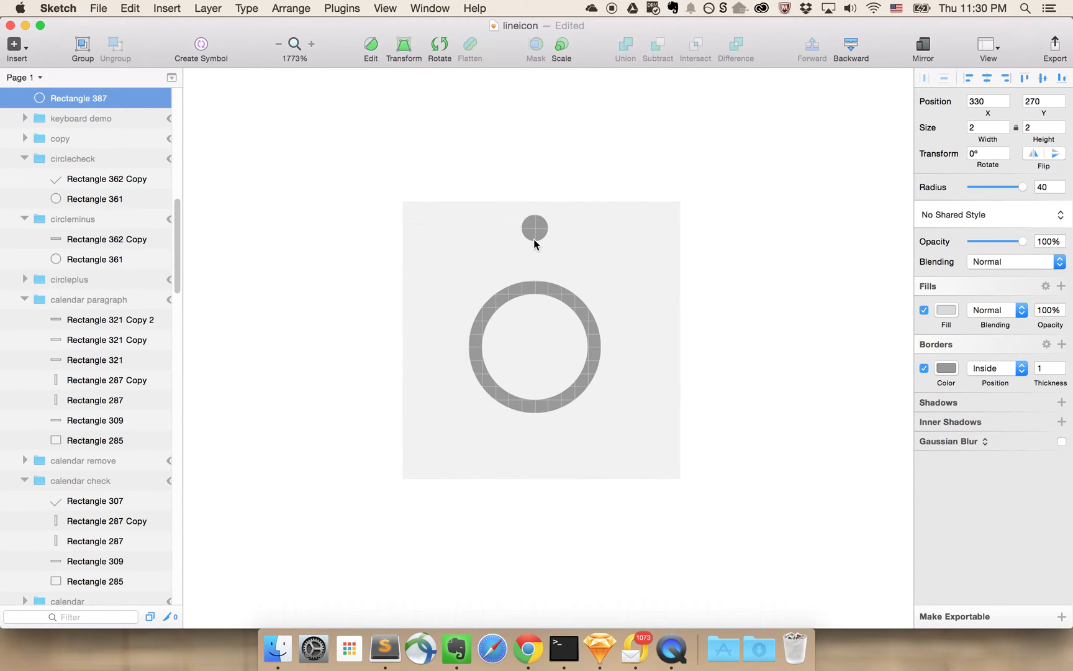
pyautogui.press('alt')
pyautogui.press('super+d')
pyautogui.hotkey('shift', 'Down')
pyautogui.hotkey('shift', 'Down')
pyautogui.press('Up')
pyautogui.press('Up')
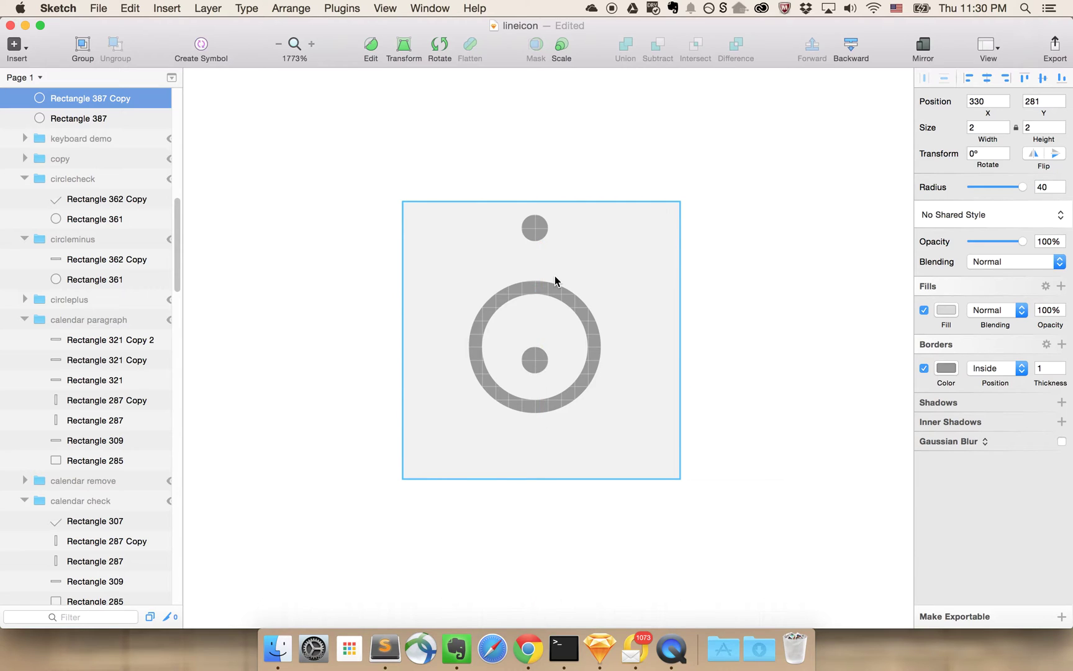
pyautogui.press('Up')
pyautogui.press('alt')
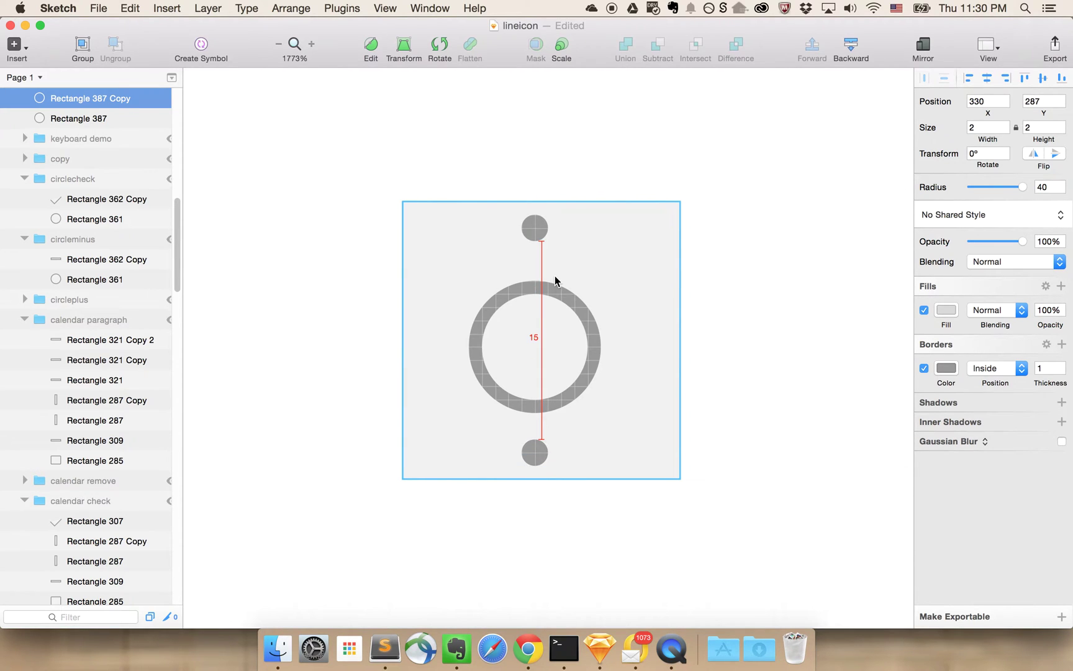
# Readjust the top dot so it sits 2 units above the ring.
pyautogui.click(540, 236)
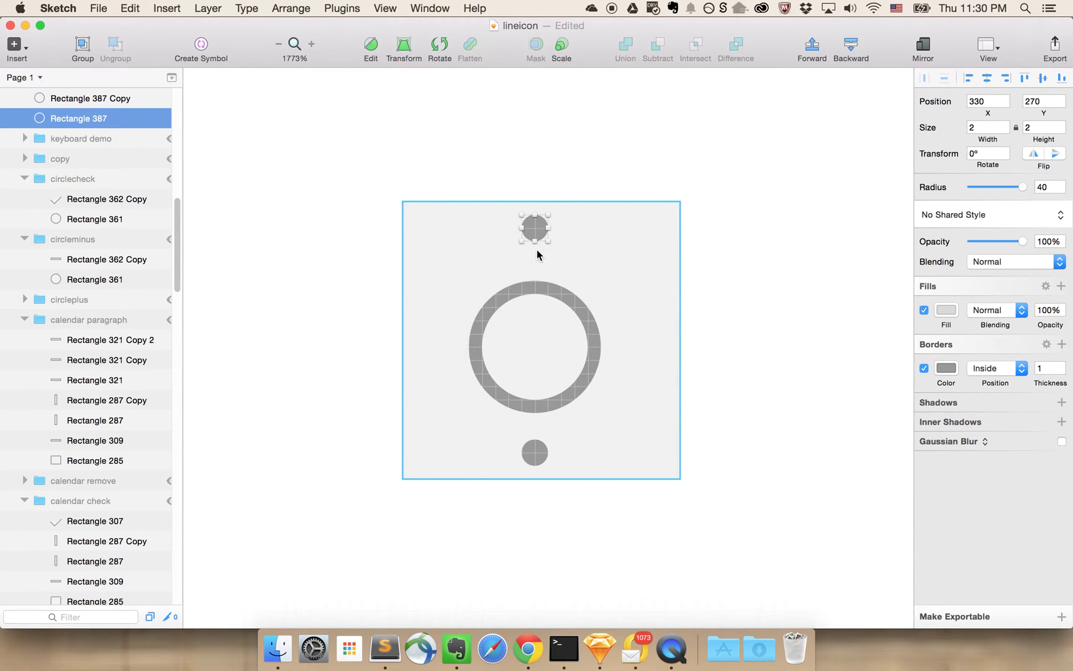
pyautogui.press('alt')
pyautogui.press('Down')
pyautogui.click(548, 290)
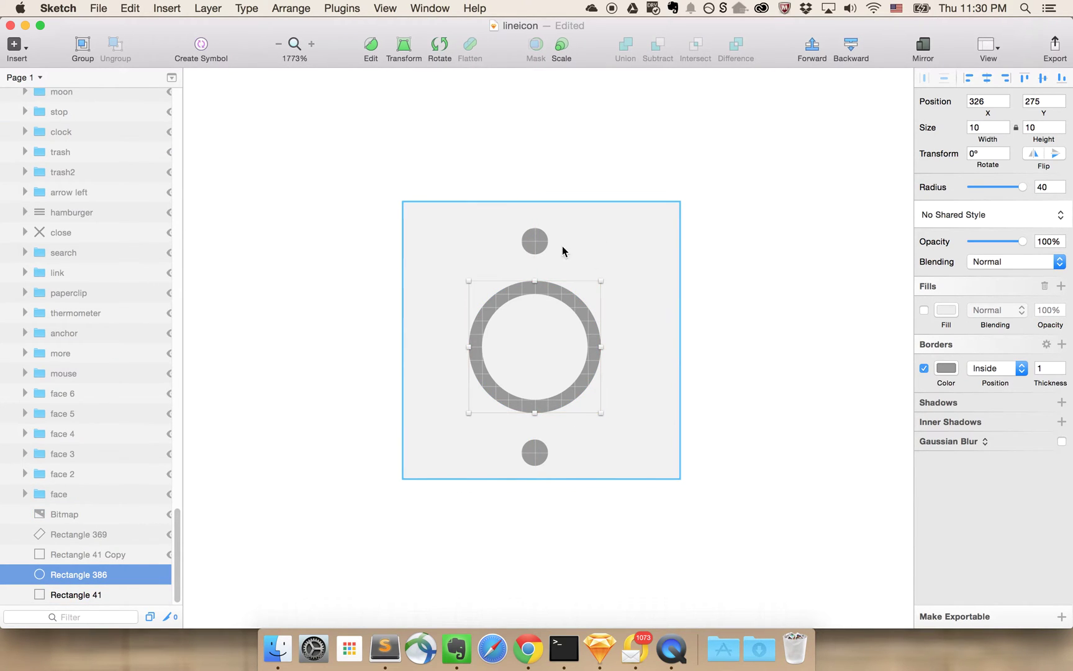
pyautogui.click(541, 247)
# Duplicate the top dot and position the copy 2 units right of the ring.
pyautogui.press('super+d')
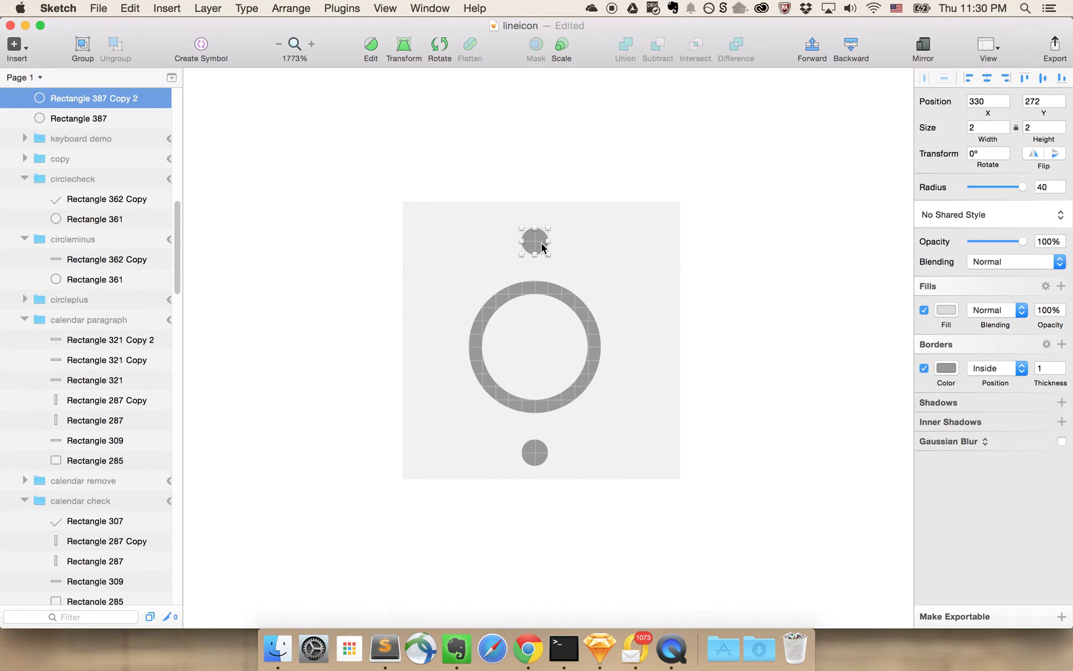
pyautogui.press('Down')
pyautogui.press('Down')
pyautogui.press('Down')
pyautogui.press('Down')
pyautogui.press('Down')
pyautogui.press('Down')
pyautogui.press('Down')
pyautogui.press('Down')
pyautogui.hotkey('shift', 'Right')
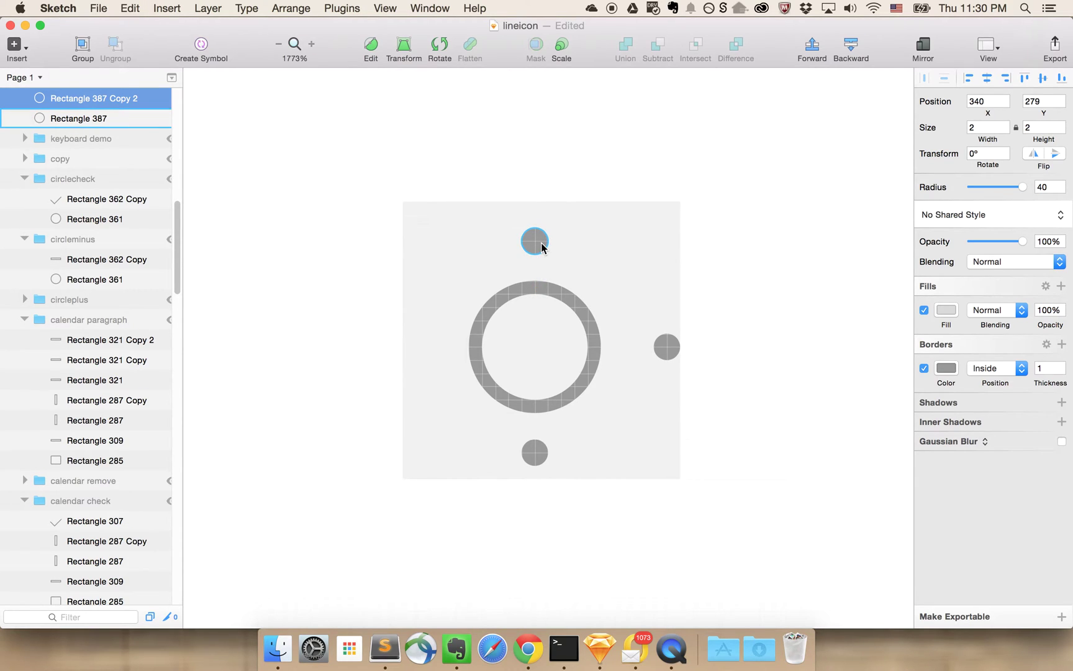
pyautogui.press('Left')
pyautogui.press('alt')
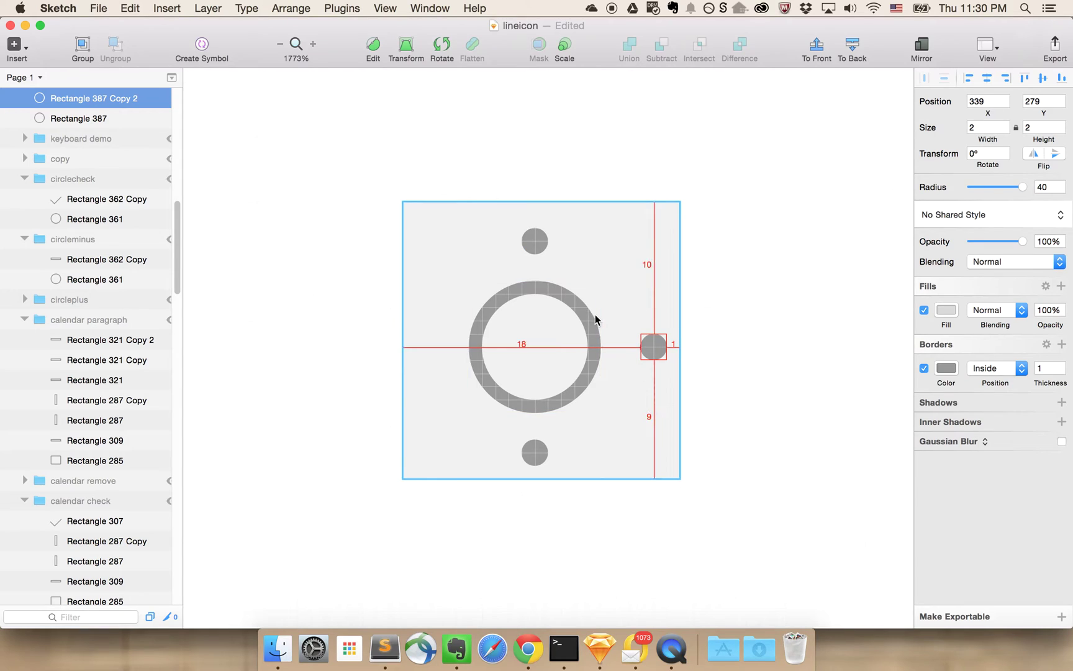
pyautogui.click(536, 248)
pyautogui.press('alt')
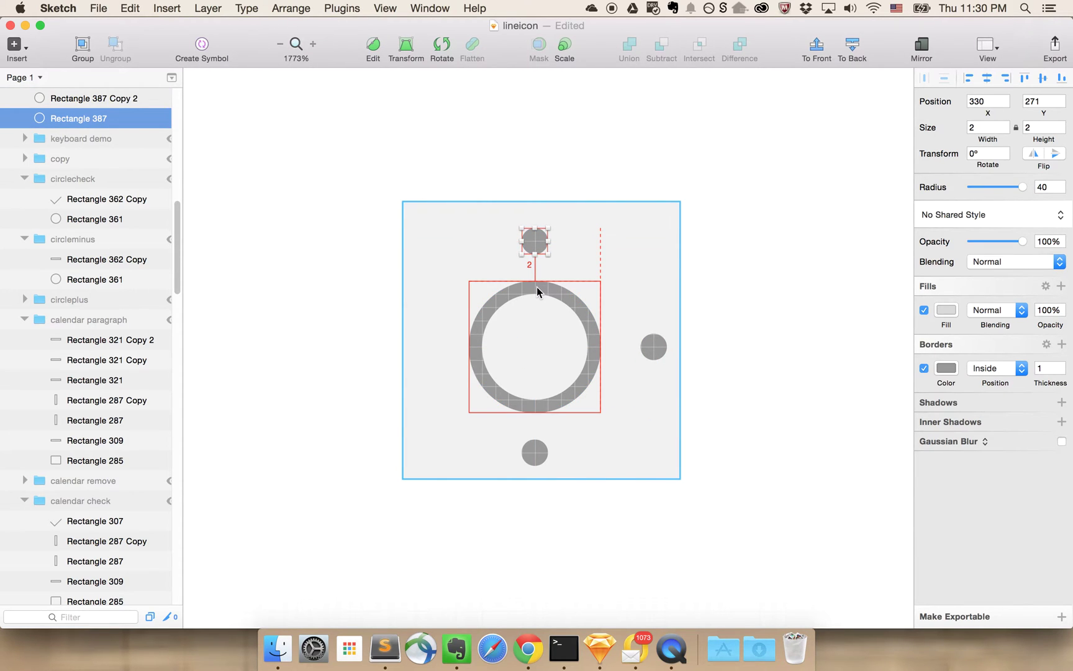
# Duplicate the right dot and position the copy 2 units left of the ring.
pyautogui.click(653, 350)
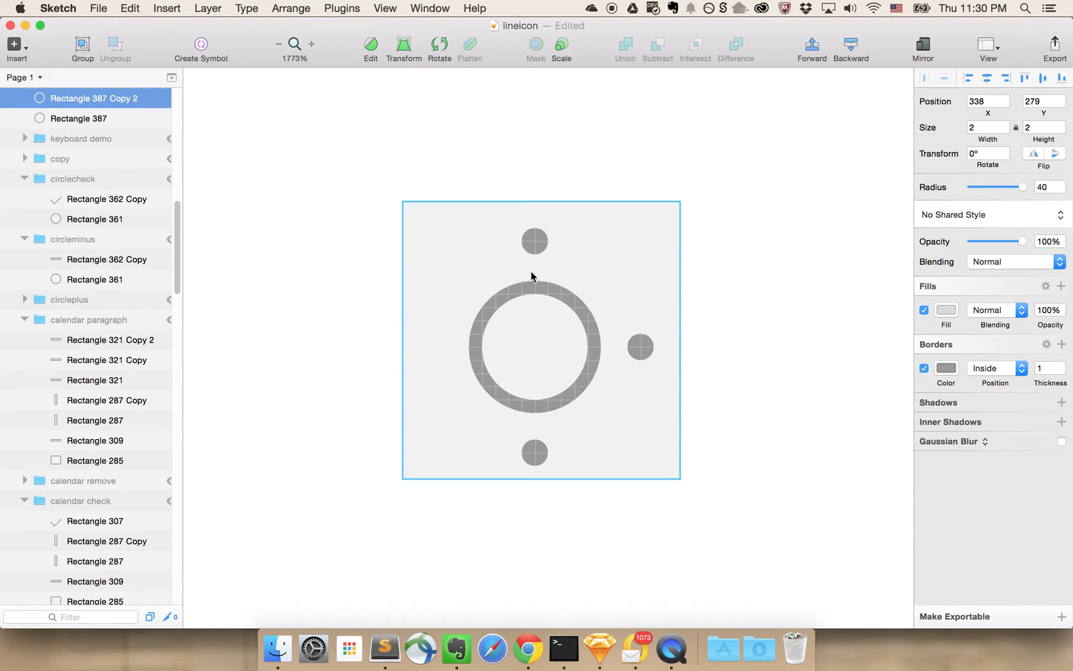
pyautogui.click(537, 244)
pyautogui.click(643, 351)
pyautogui.press('super+d')
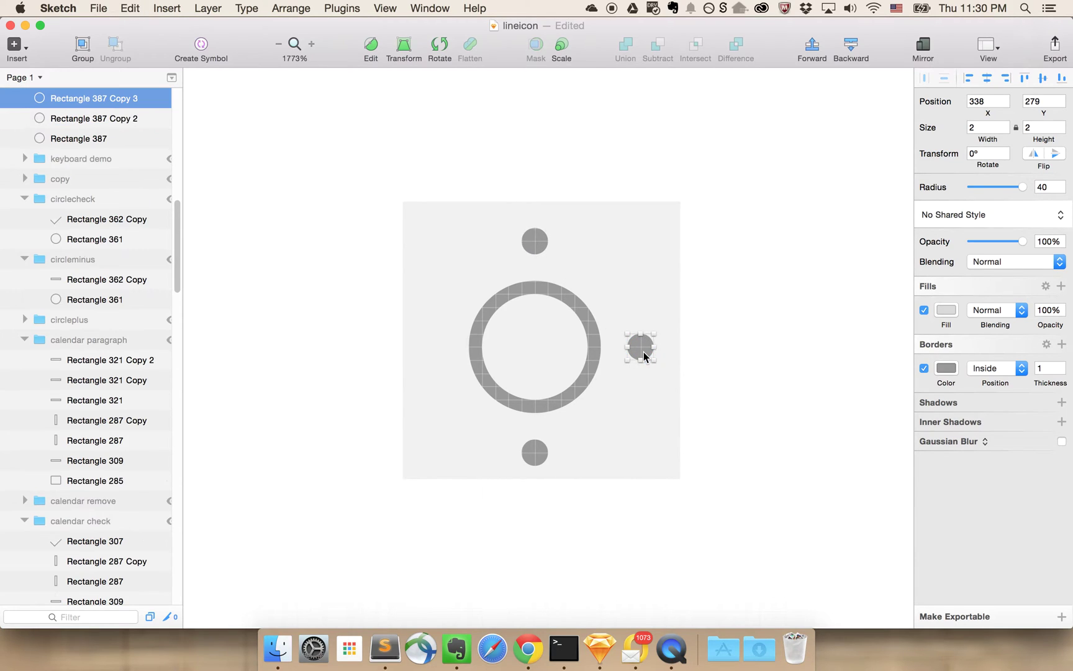
pyautogui.hotkey('shift', 'Left')
pyautogui.hotkey('shift', 'Left')
pyautogui.press('Right')
pyautogui.press('Right')
pyautogui.press('Right')
pyautogui.press('Right')
pyautogui.press('alt')
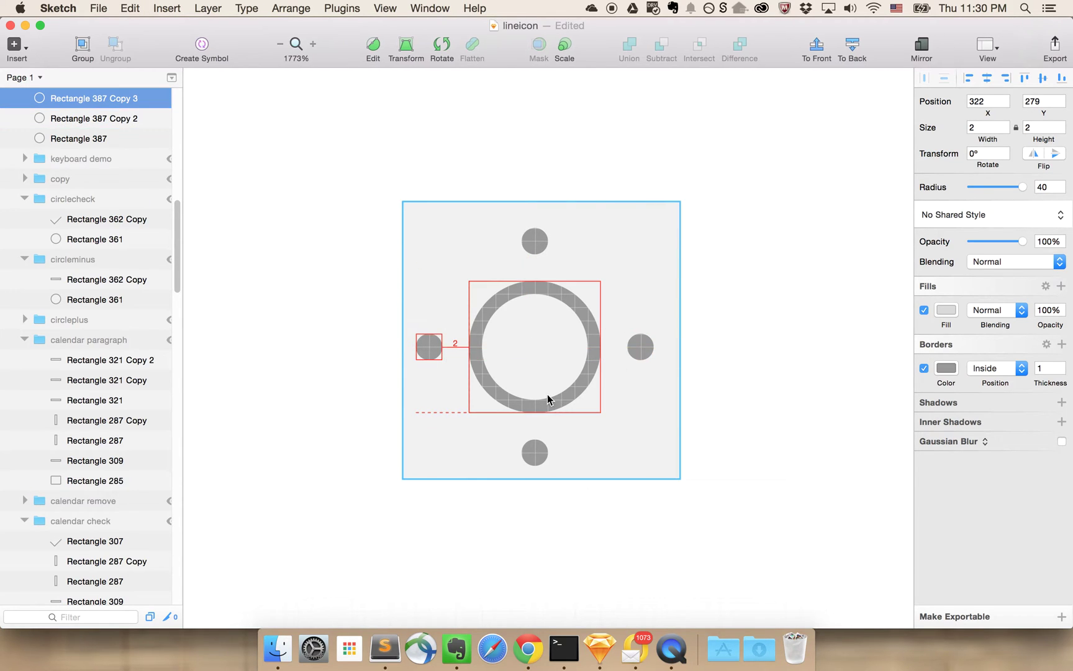
# Add dots at the upper-left and lower-left diagonal positions around the ring.
pyautogui.click(488, 365)
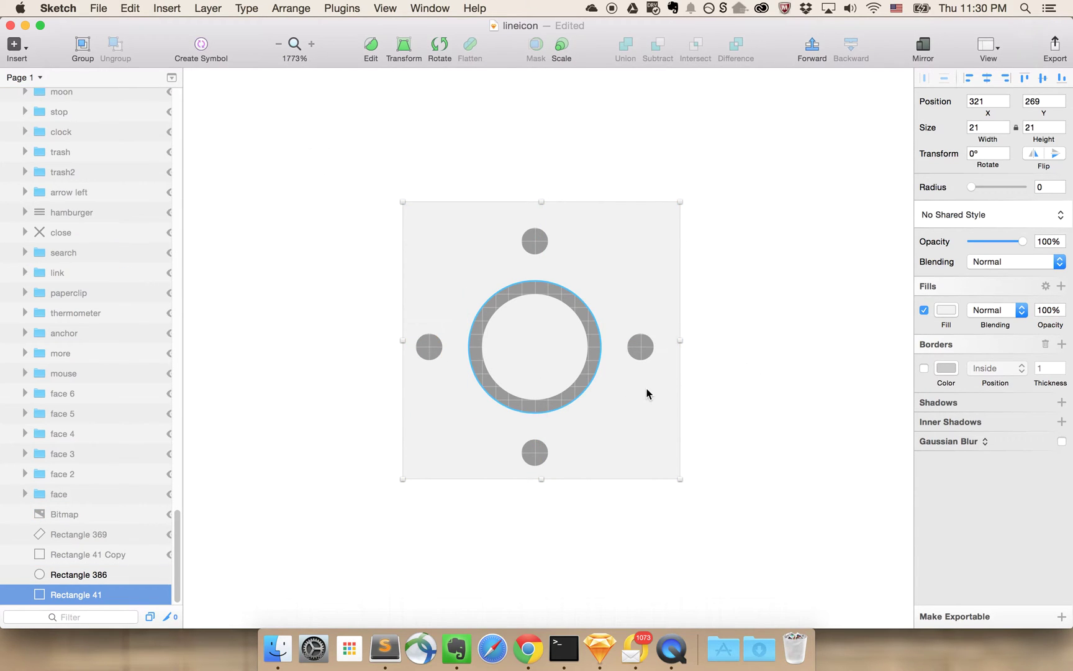
pyautogui.click(646, 345)
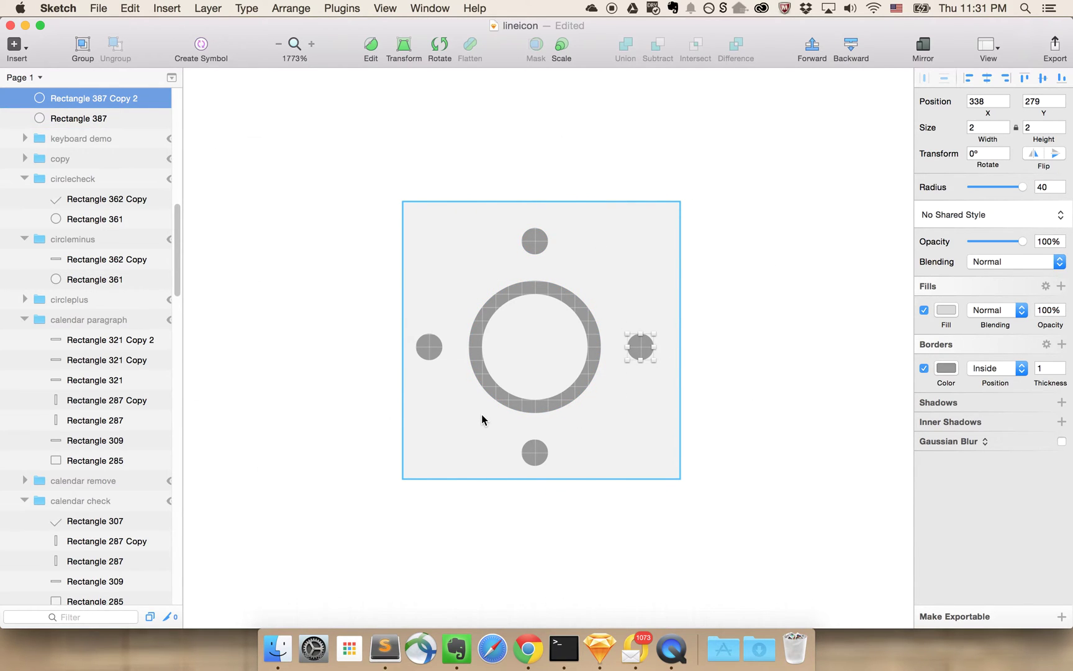
pyautogui.press('super+d')
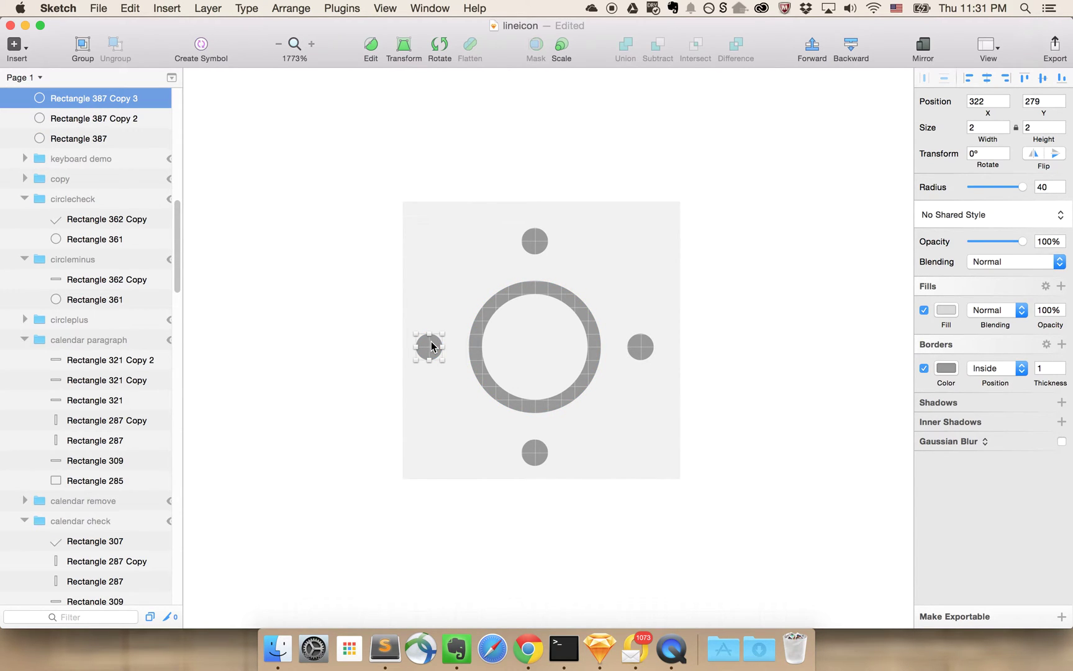
pyautogui.press('super+d')
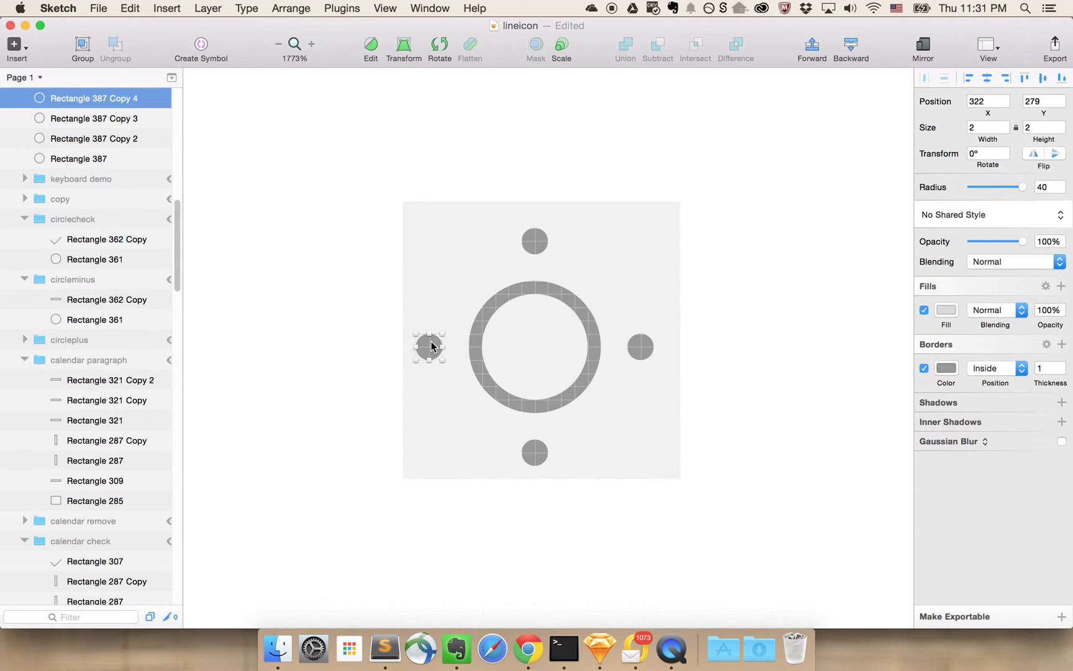
pyautogui.press('Up')
pyautogui.press('Up')
pyautogui.press('Up')
pyautogui.press('Up')
pyautogui.press('Up')
pyautogui.press('Up')
pyautogui.press('Right')
pyautogui.press('Right')
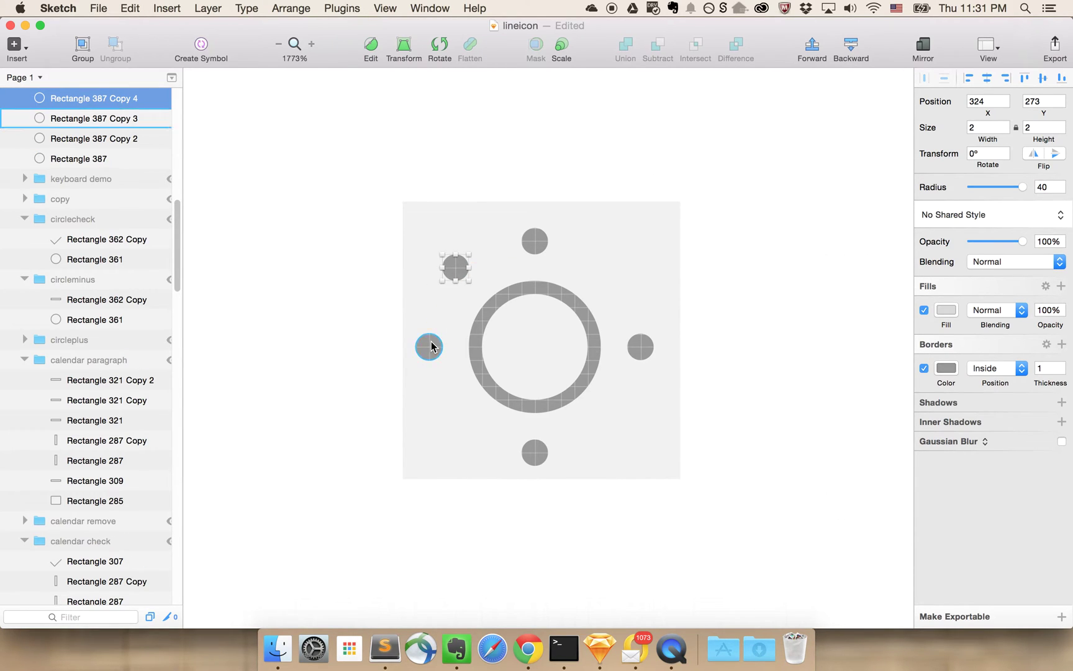
pyautogui.press('super+d')
pyautogui.hotkey('shift', 'Down')
pyautogui.press('Down')
pyautogui.press('Down')
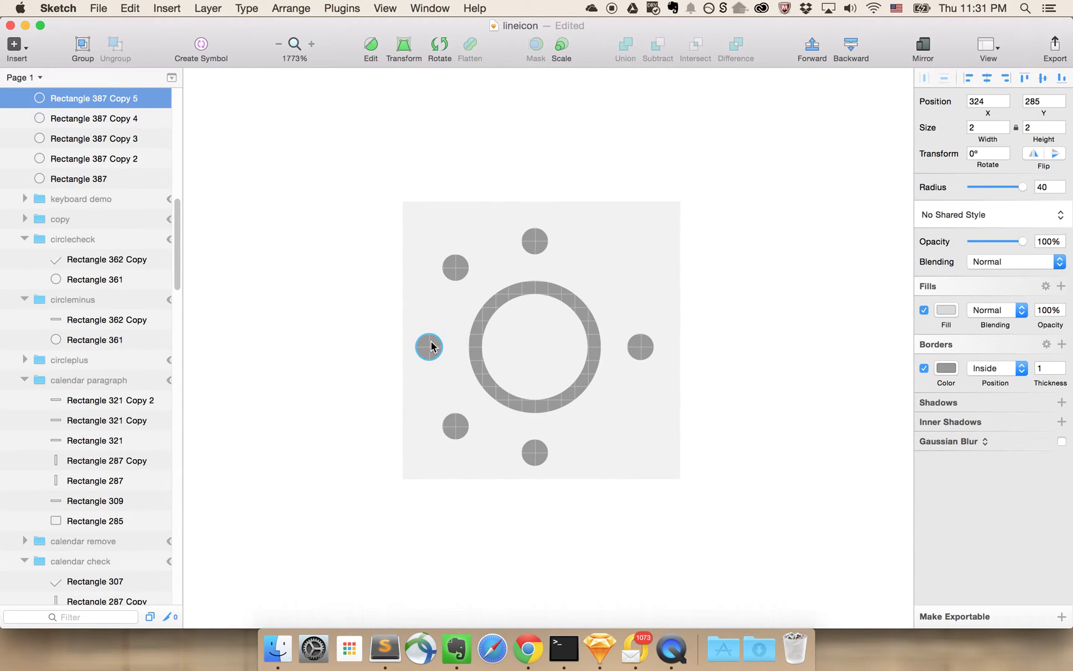
# Add dots at the upper-right and lower-right diagonal positions around the ring.
pyautogui.click(452, 275)
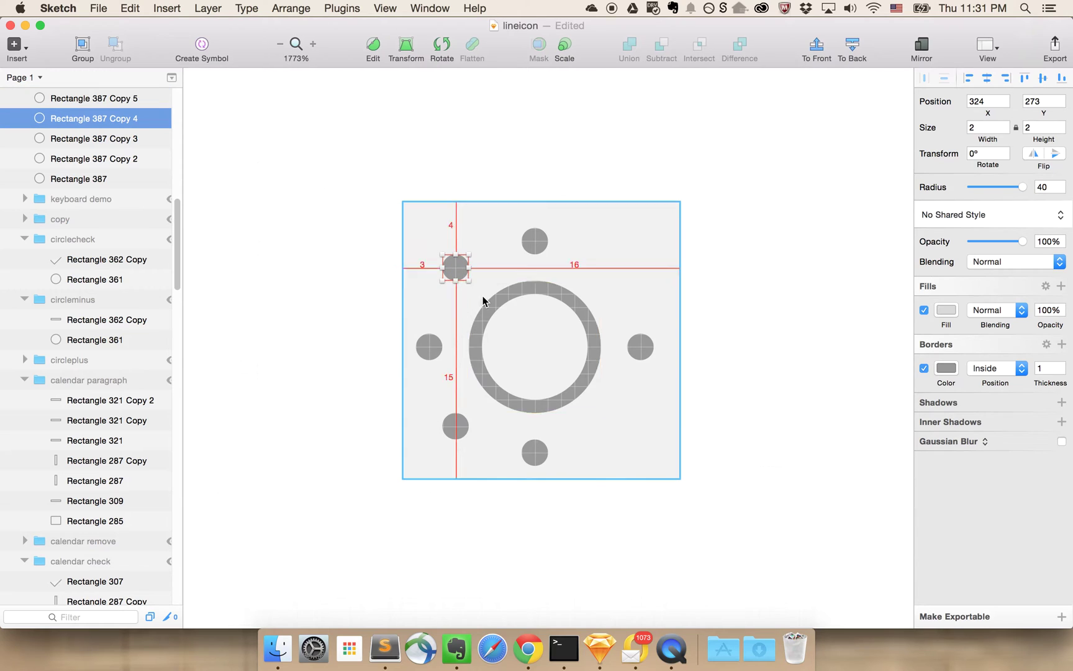
pyautogui.press('super+d')
pyautogui.hotkey('shift', 'Right')
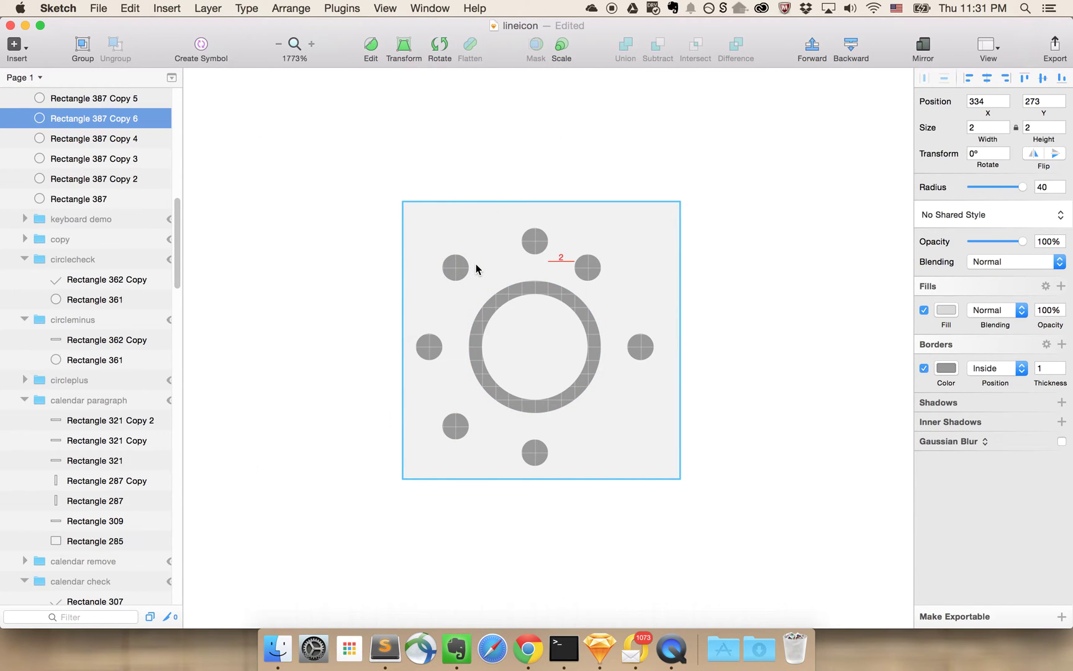
pyautogui.press('Right')
pyautogui.press('Right')
pyautogui.press('Right')
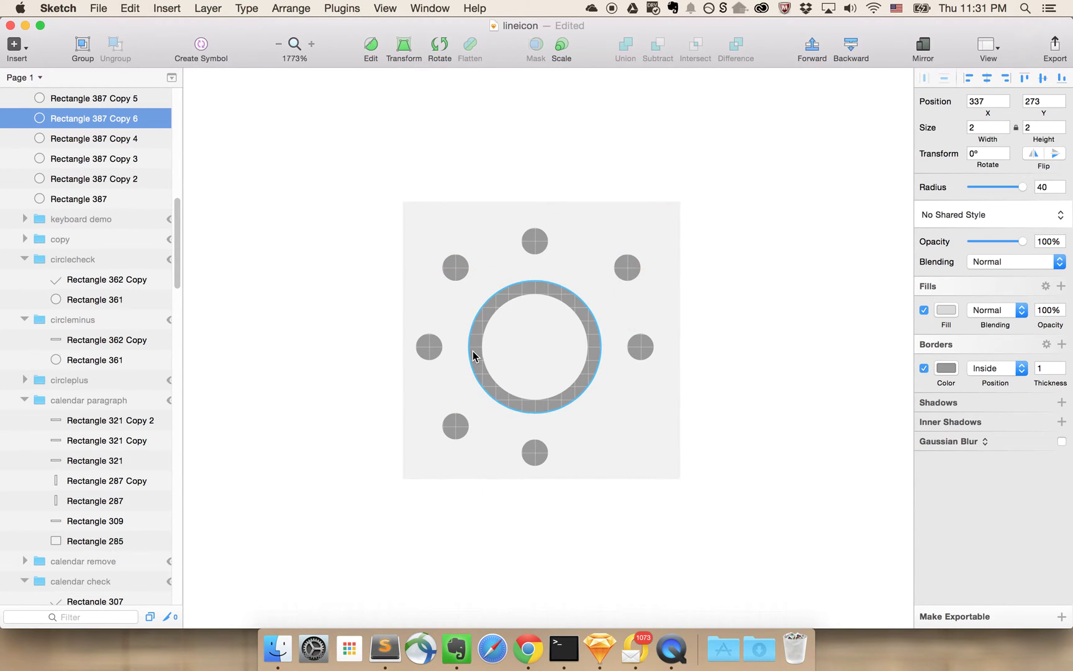
pyautogui.press('Left')
pyautogui.press('super+d')
pyautogui.hotkey('shift', 'Down')
pyautogui.press('Down')
pyautogui.press('Down')
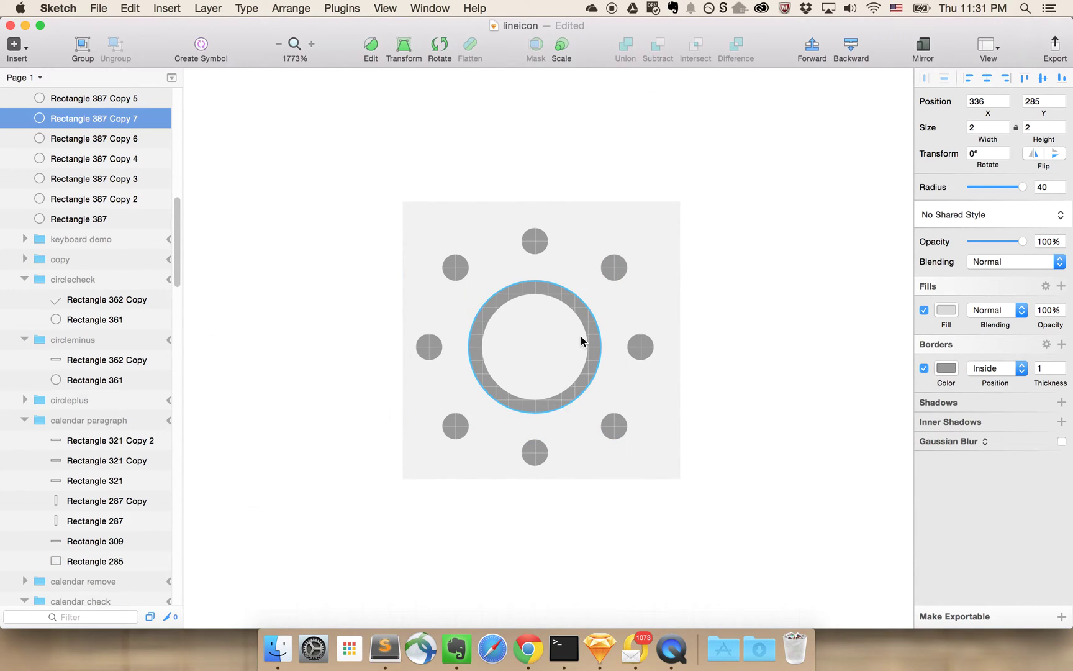
pyautogui.click(850, 436)
# Review the sun icon at 100% and 800% zoom, then switch to Chrome.
pyautogui.press('super+0')
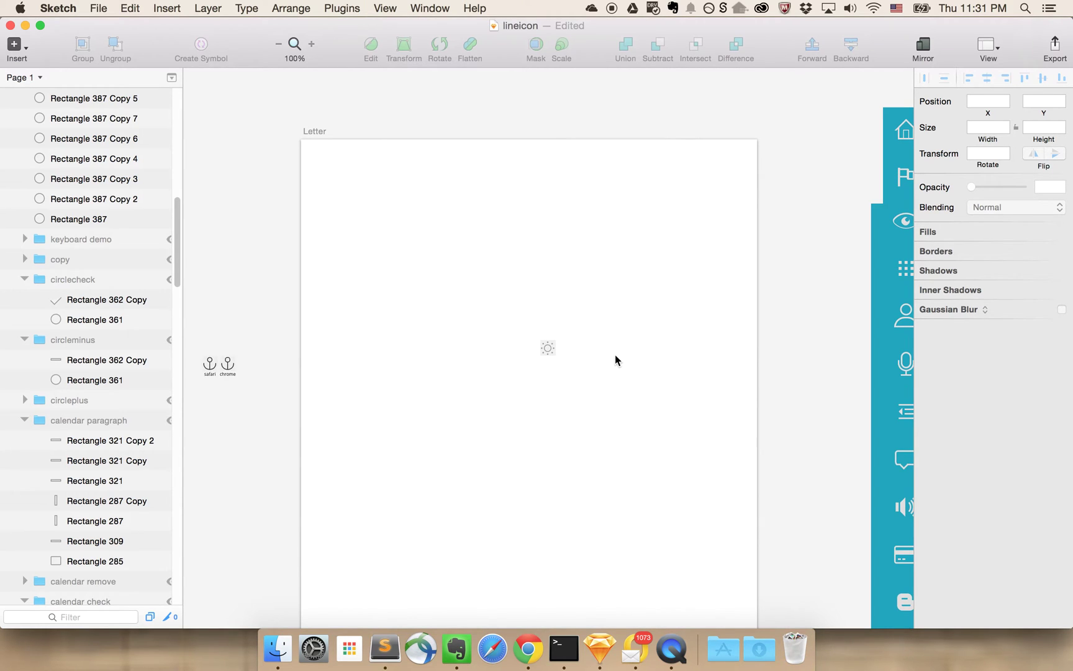
pyautogui.press('super+plus')
pyautogui.press('super+plus')
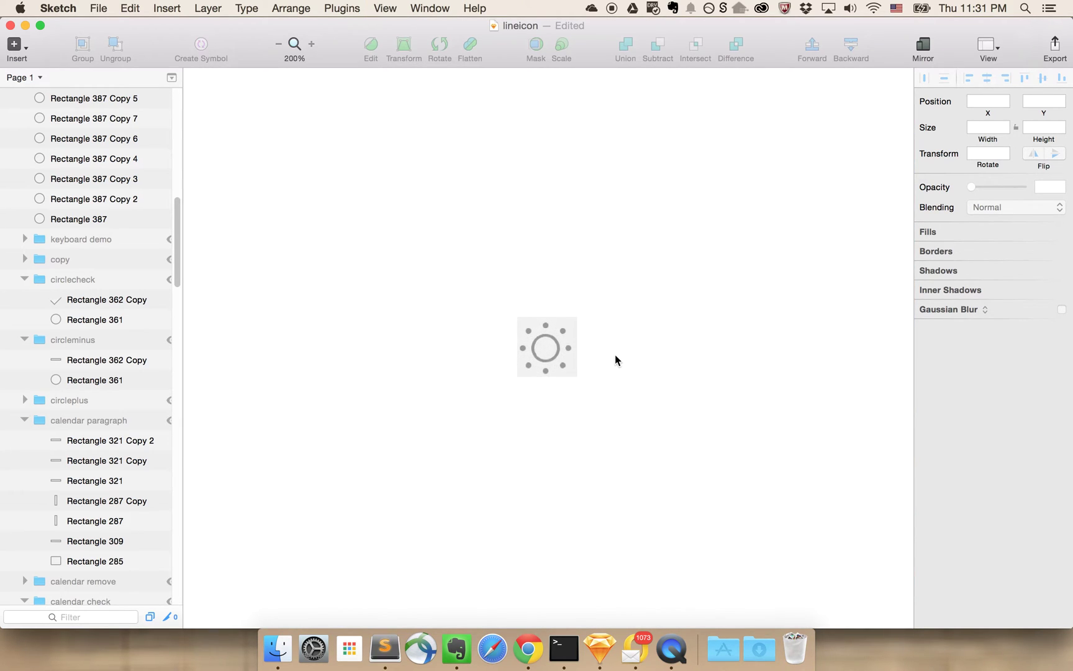
pyautogui.press('super+plus')
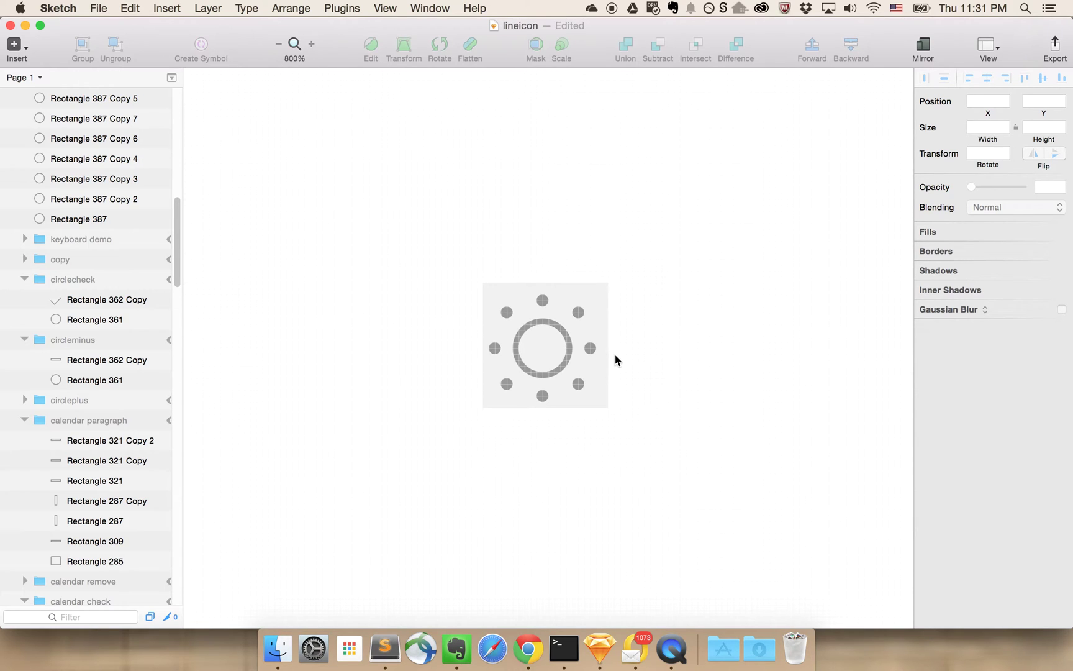
pyautogui.click(567, 352)
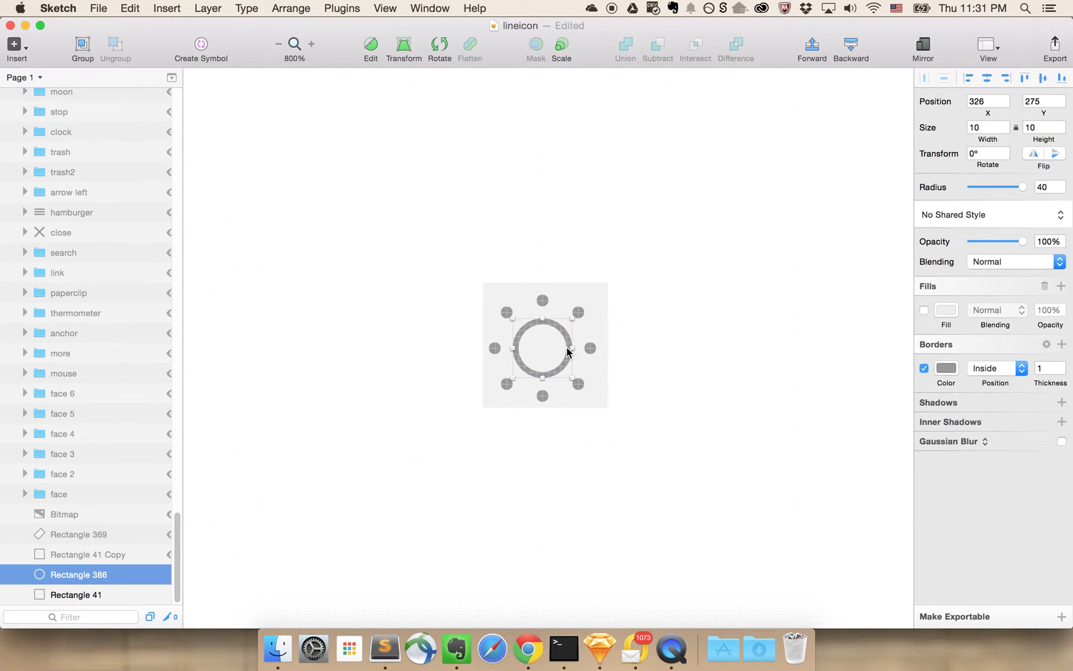
pyautogui.press('super+Tab')
pyautogui.press('super+Tab')
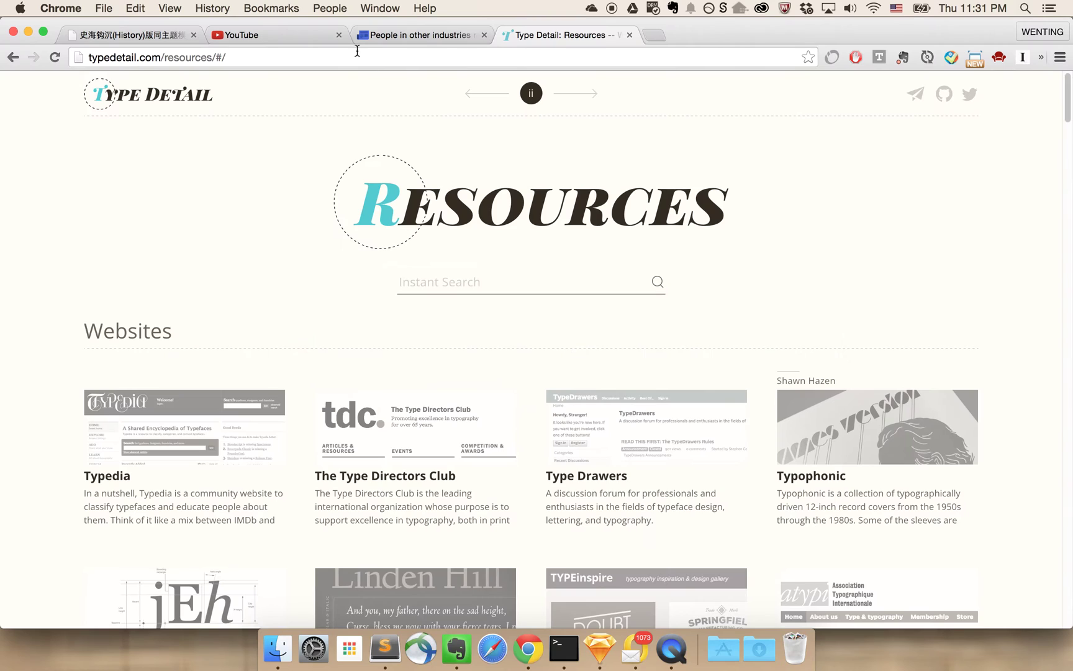
# Open the 'Draw keyboard icon with pure css' pen from the CodePen profile's public pens.
pyautogui.click(192, 34)
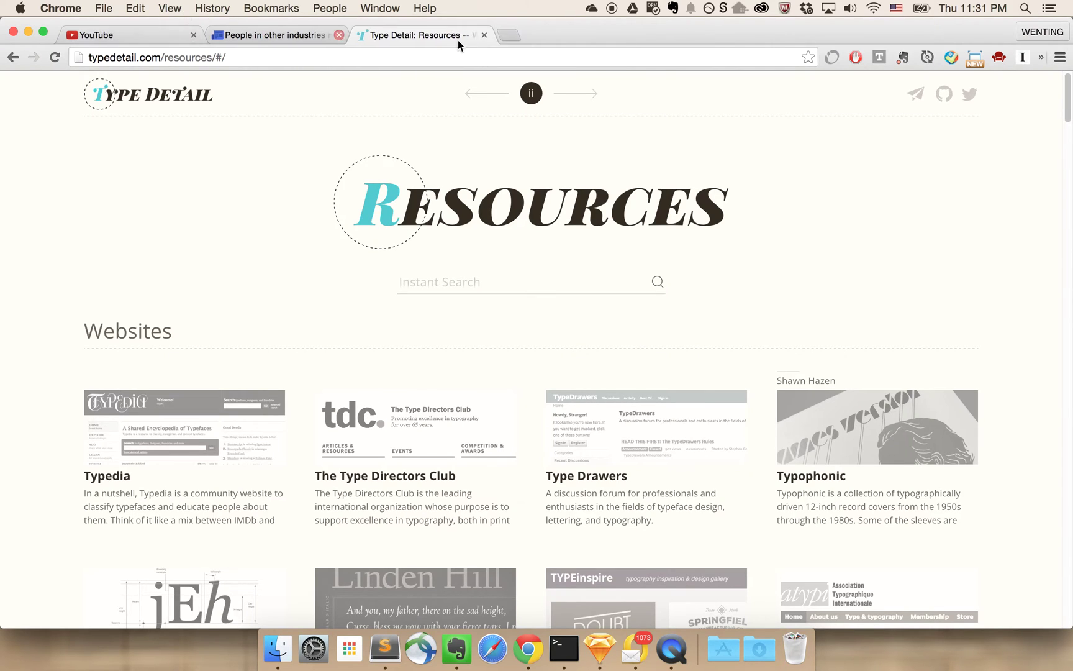
pyautogui.click(509, 34)
pyautogui.write('codepen.io')
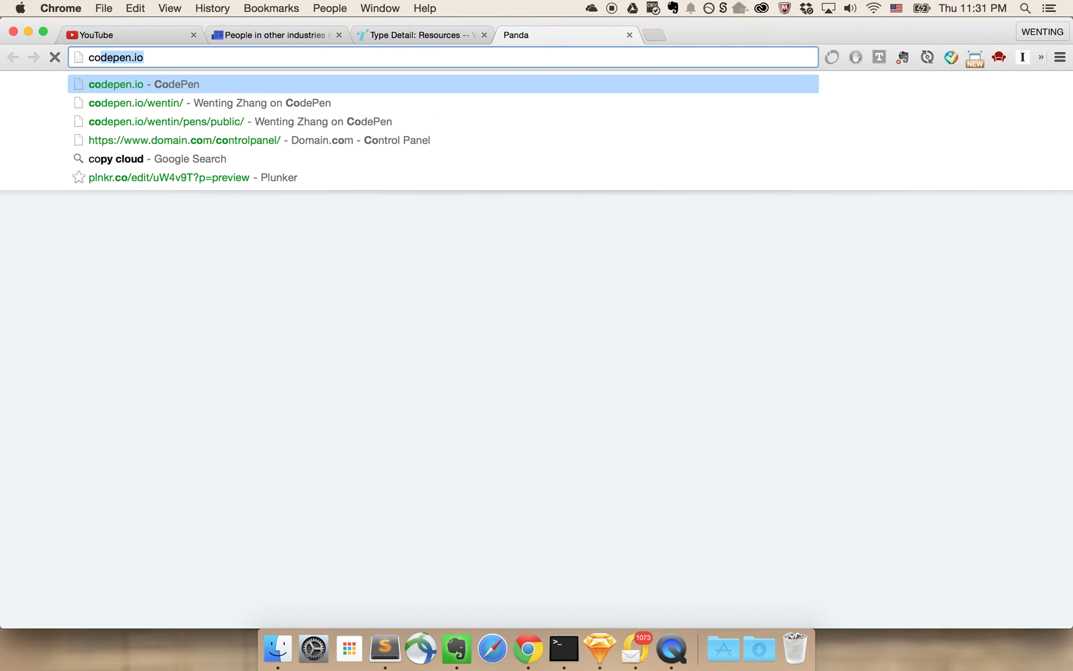
pyautogui.press('Down')
pyautogui.press('Return')
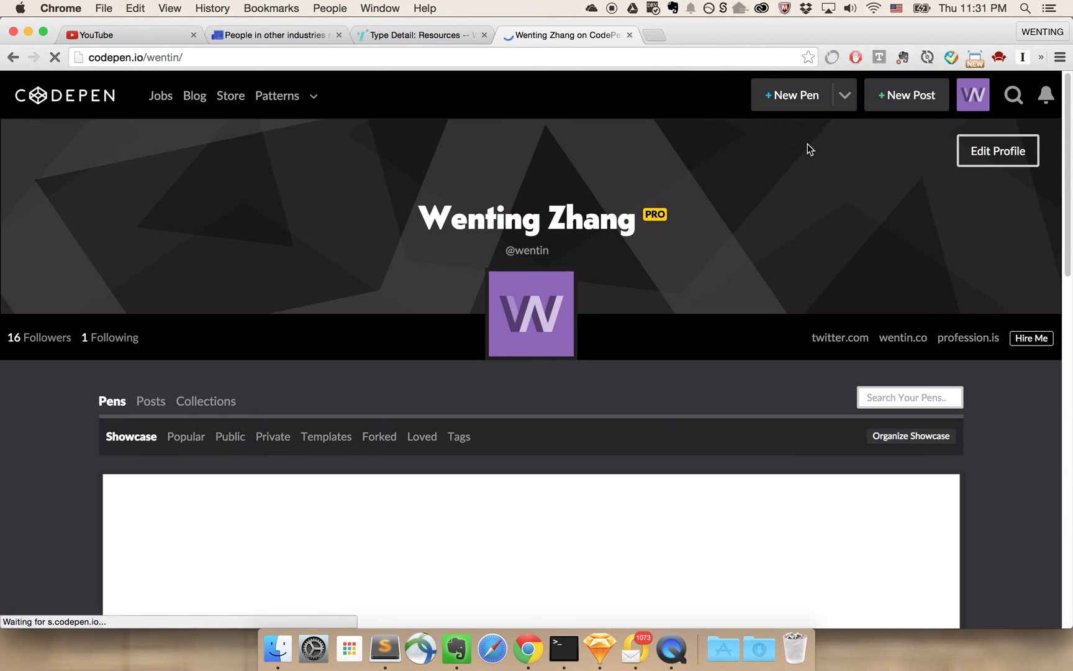
pyautogui.click(238, 441)
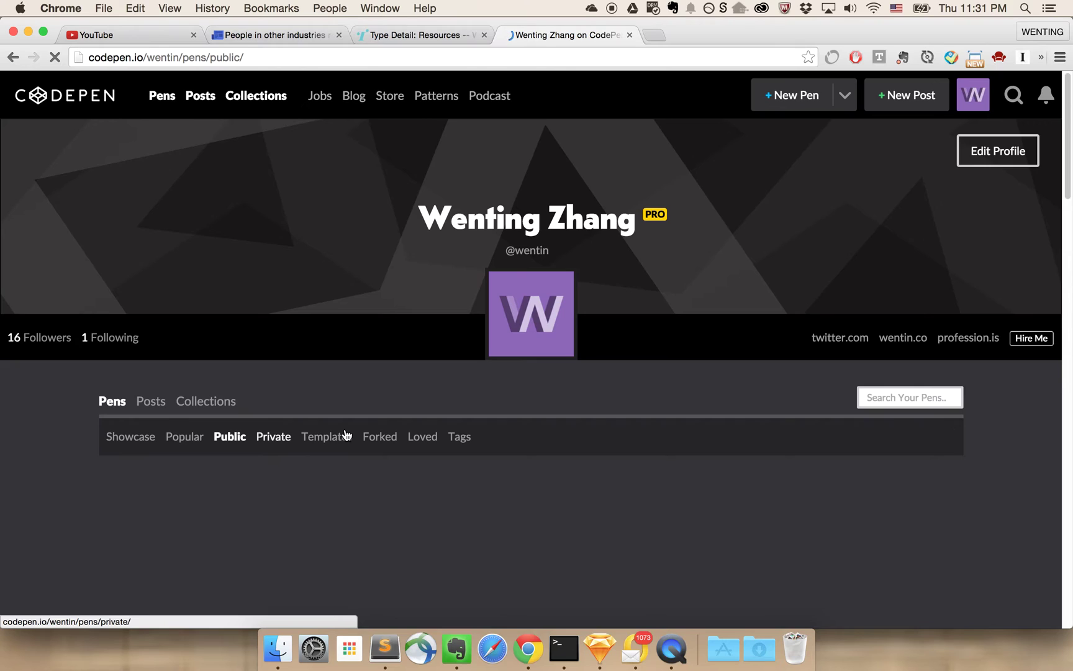
pyautogui.scroll(-3, 347, 433)
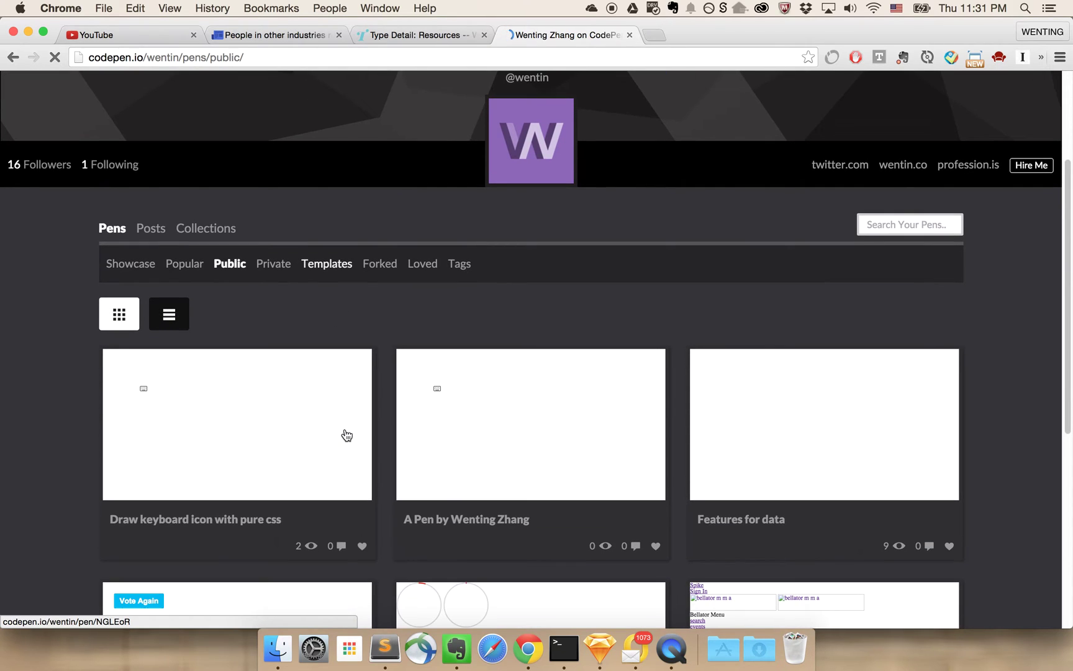
pyautogui.click(297, 446)
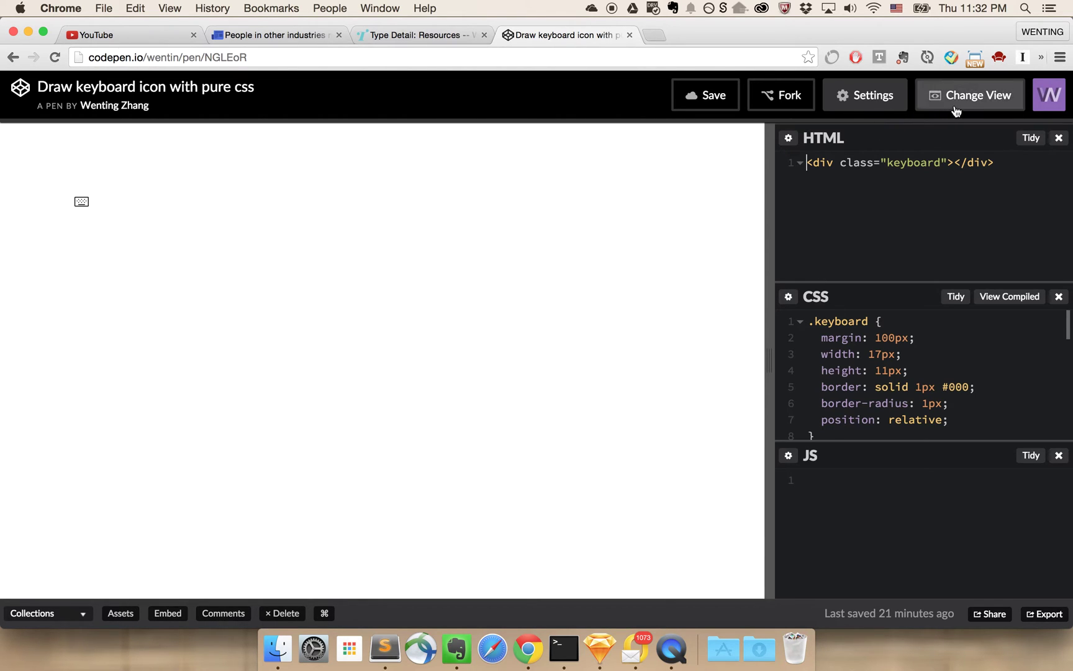
pyautogui.click(1009, 156)
# Add a div.sun element below the keyboard div and start an empty .sun CSS rule.
pyautogui.press('Return')
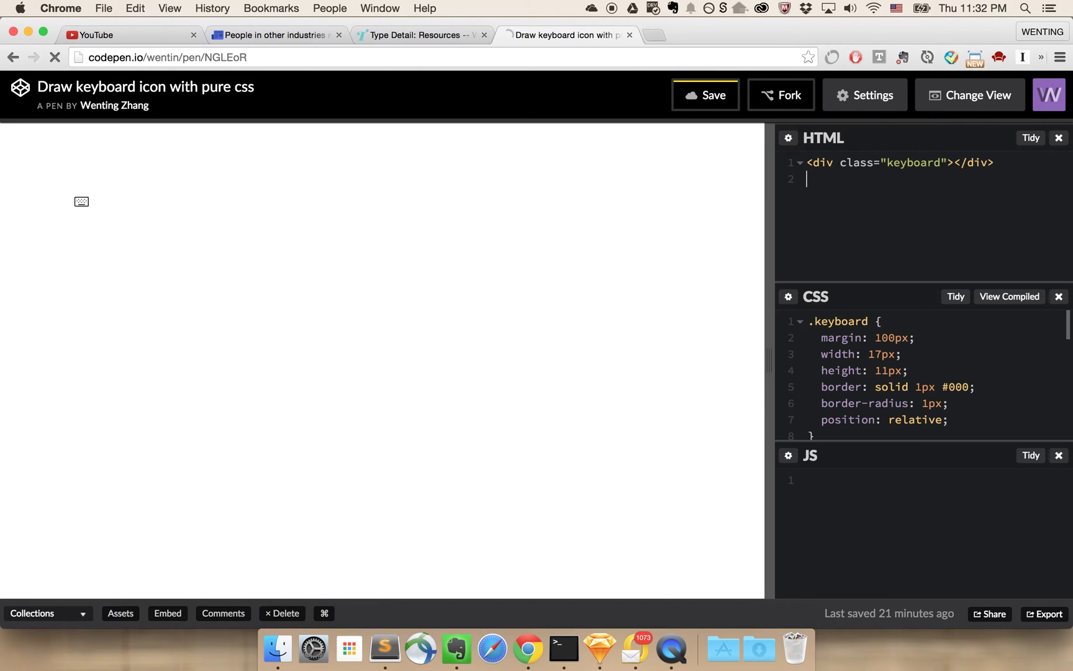
pyautogui.write('div.sun')
pyautogui.press('Tab')
pyautogui.moveTo(917, 291); pyautogui.dragTo(904, 211)
pyautogui.scroll(-8, 886, 275)
pyautogui.scroll(-5, 886, 275)
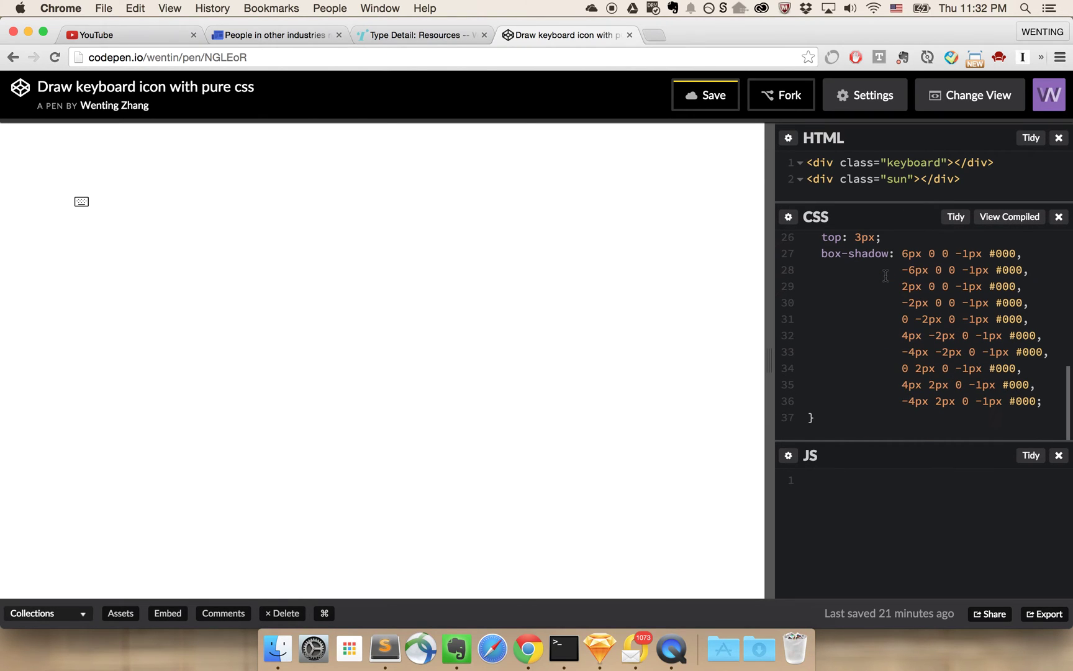
pyautogui.write('.sun {')
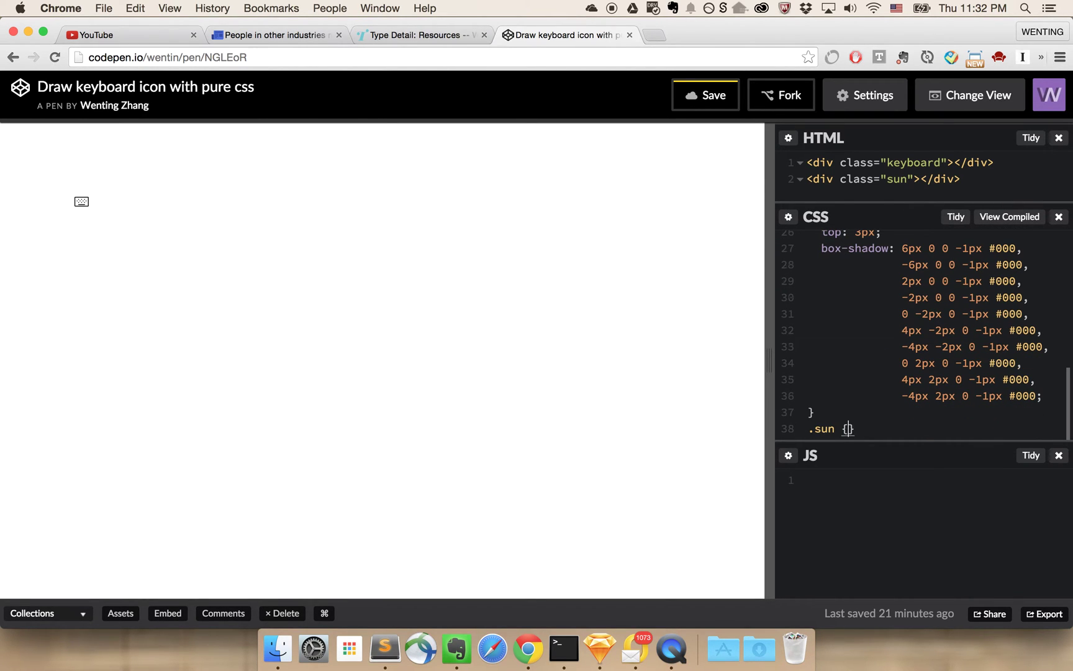
pyautogui.press('Return')
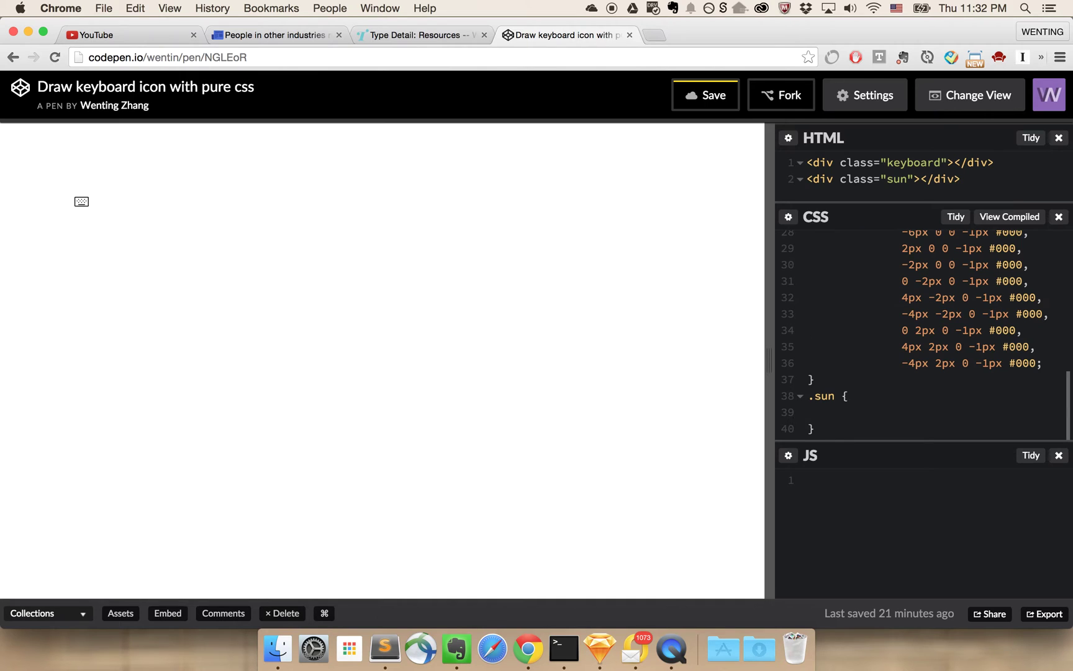
pyautogui.press('super+Tab')
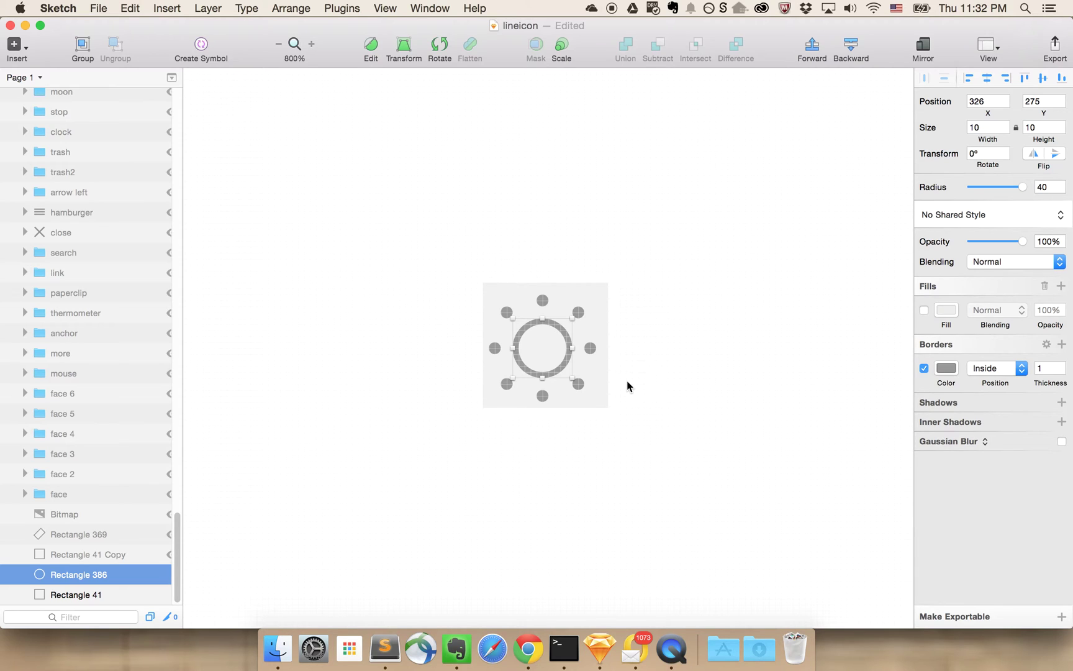
# Check the ring's 10×10 size and 1-px inside border in Sketch, then return to CodePen.
pyautogui.press('super+Tab')
pyautogui.press('super+Tab')
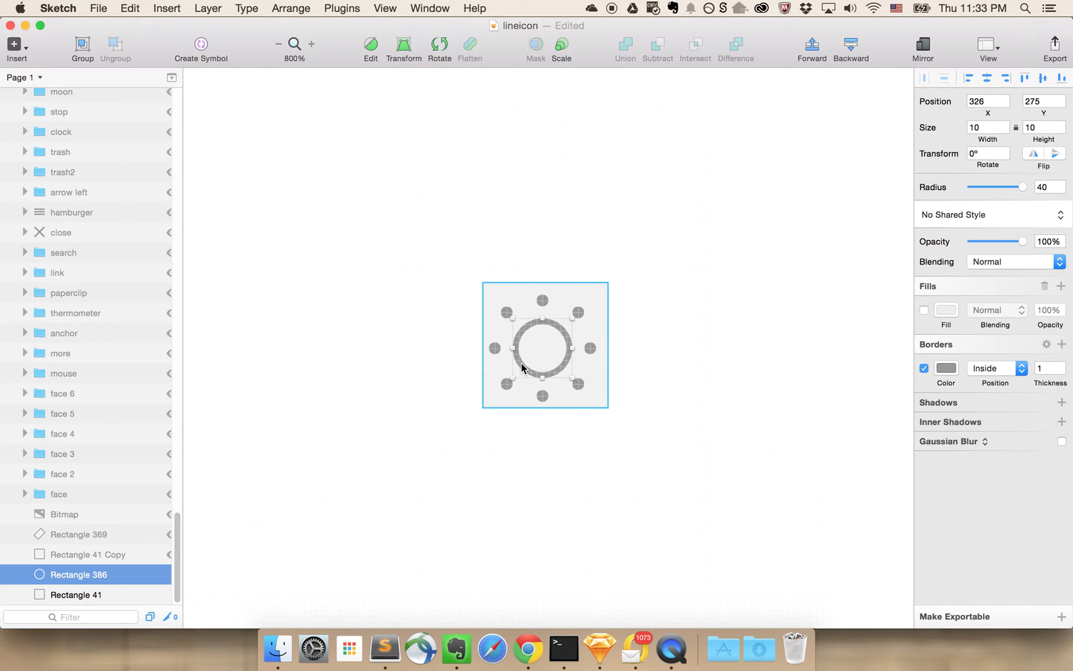
pyautogui.press('super+Tab')
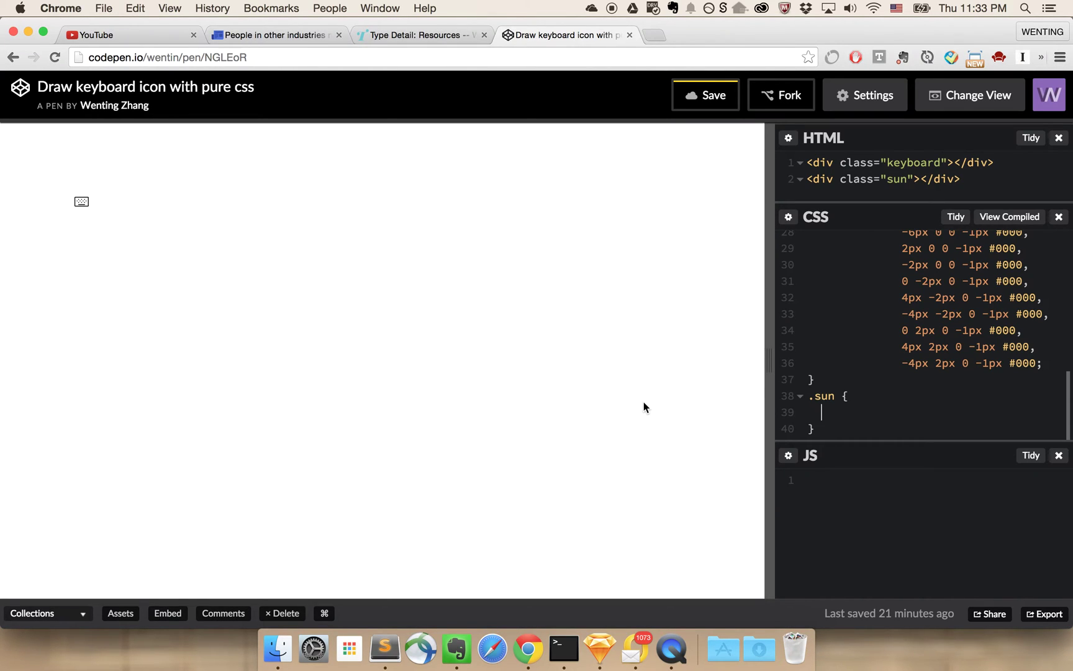
# Give .sun width 8px, height 8px, border solid 1px #000 and border-radius 50%.
pyautogui.write('width: 8px;')
pyautogui.press('Return')
pyautogui.write('heigh')
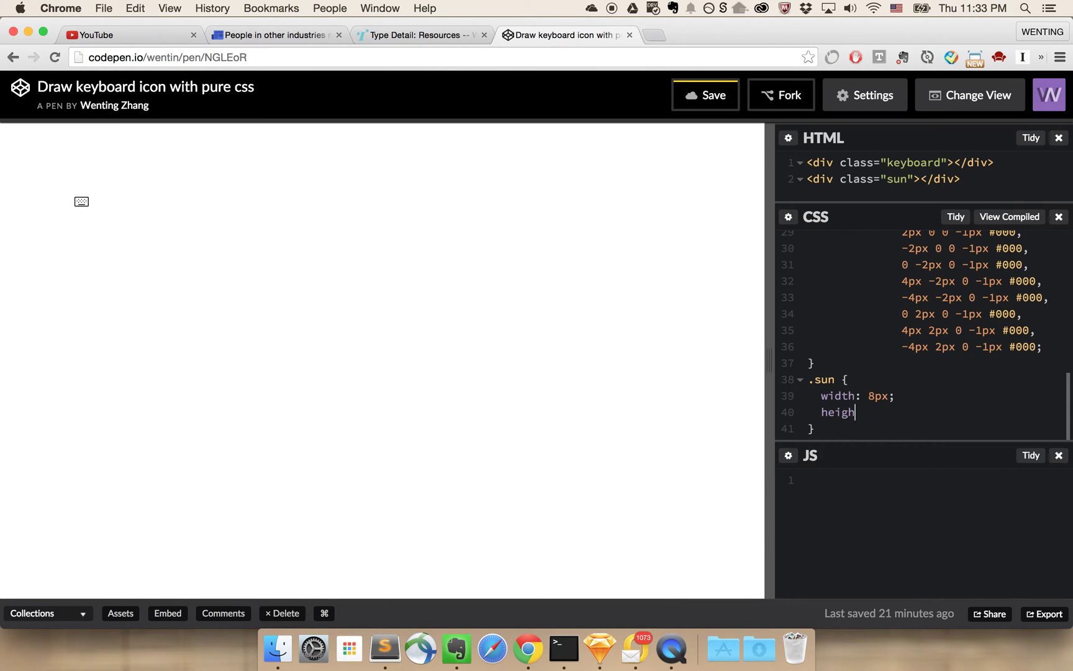
pyautogui.write('t :10')
pyautogui.press('BackSpace')
pyautogui.press('BackSpace')
pyautogui.press('BackSpace')
pyautogui.press('BackSpace')
pyautogui.write(': 8px;')
pyautogui.press('Return')
pyautogui.write('b')
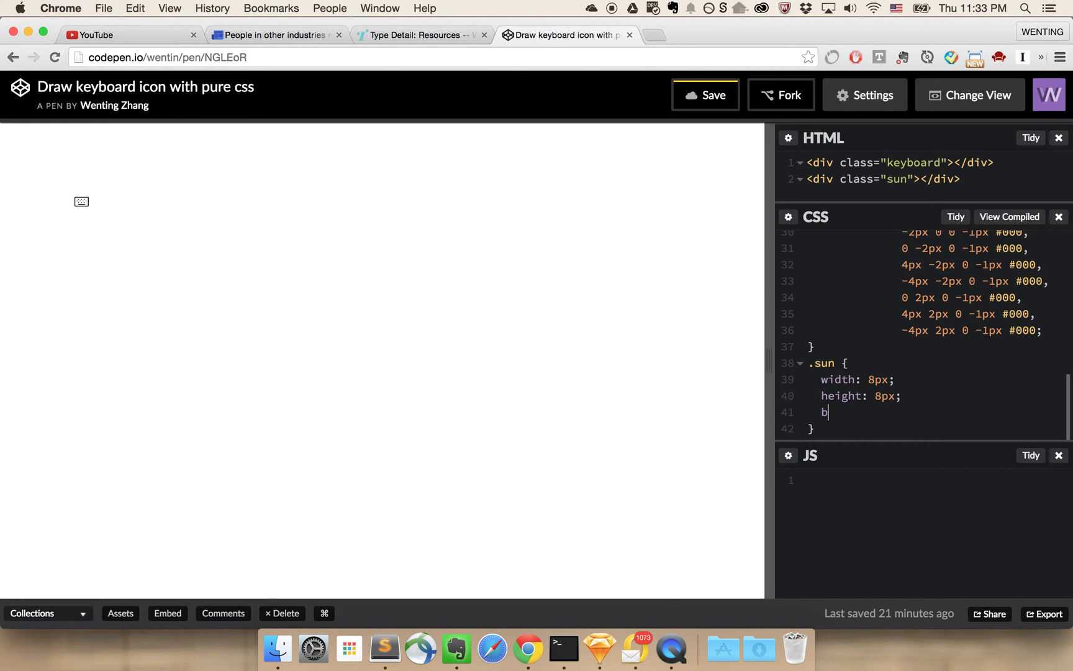
pyautogui.write('order: solid 1px #000;')
pyautogui.press('Return')
pyautogui.write('border')
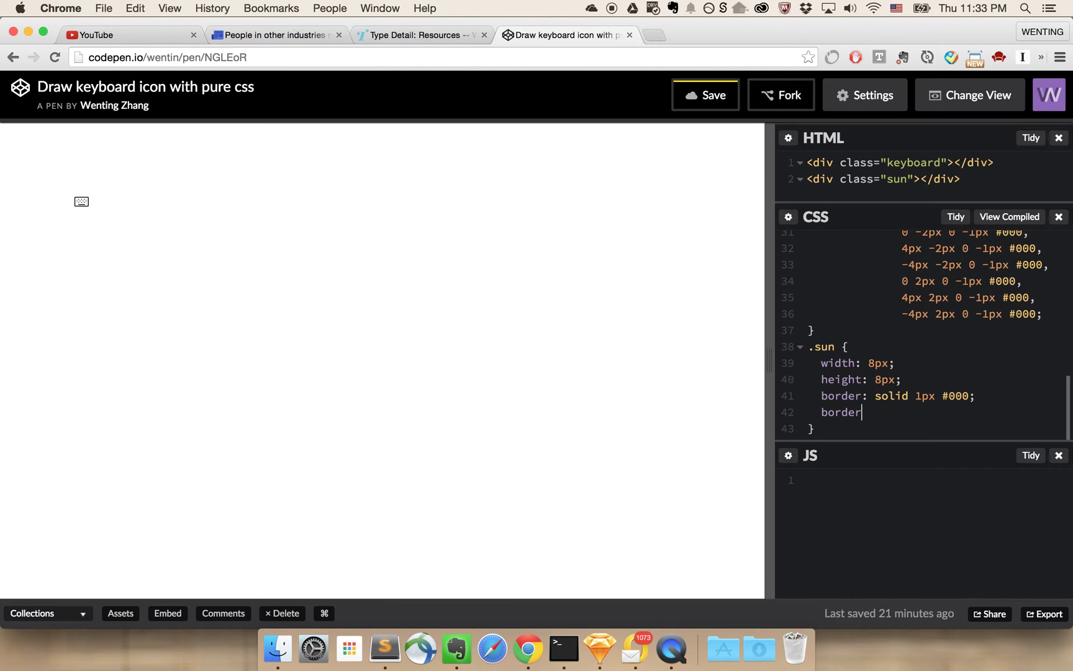
pyautogui.write('-radius: 50%;')
# Add margin: 100px at the top of the .sun rule and save the pen.
pyautogui.press('Up')
pyautogui.press('Up')
pyautogui.press('Up')
pyautogui.press('Up')
pyautogui.press('Return')
pyautogui.write('margin: 100')
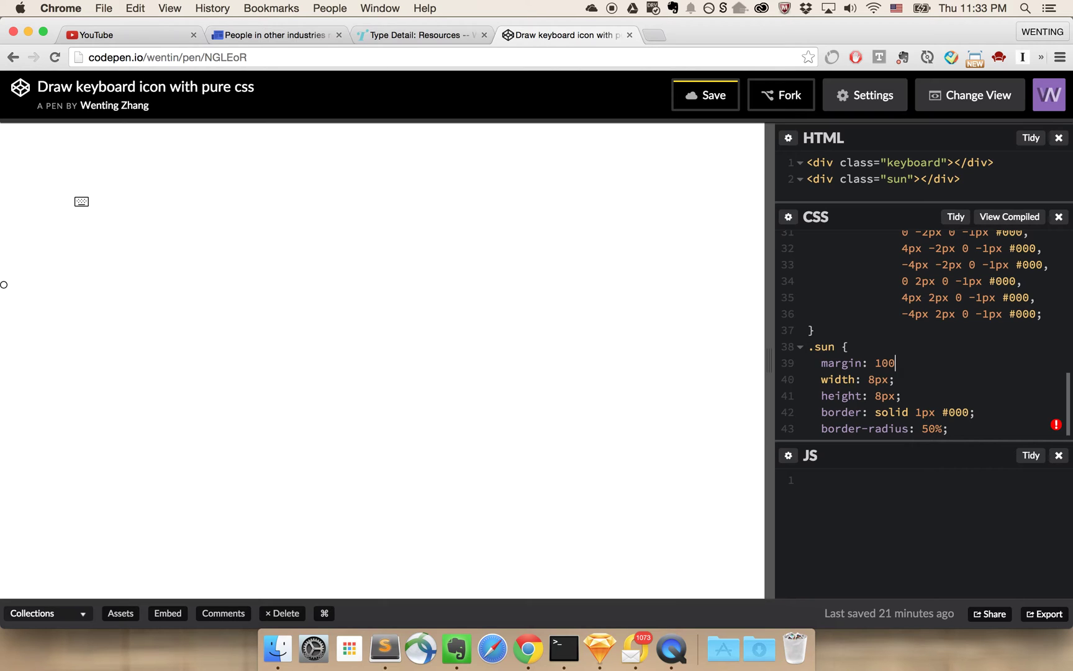
pyautogui.write('%;')
pyautogui.press('super+s')
pyautogui.press('BackSpace')
pyautogui.write('px')
pyautogui.press('super+s')
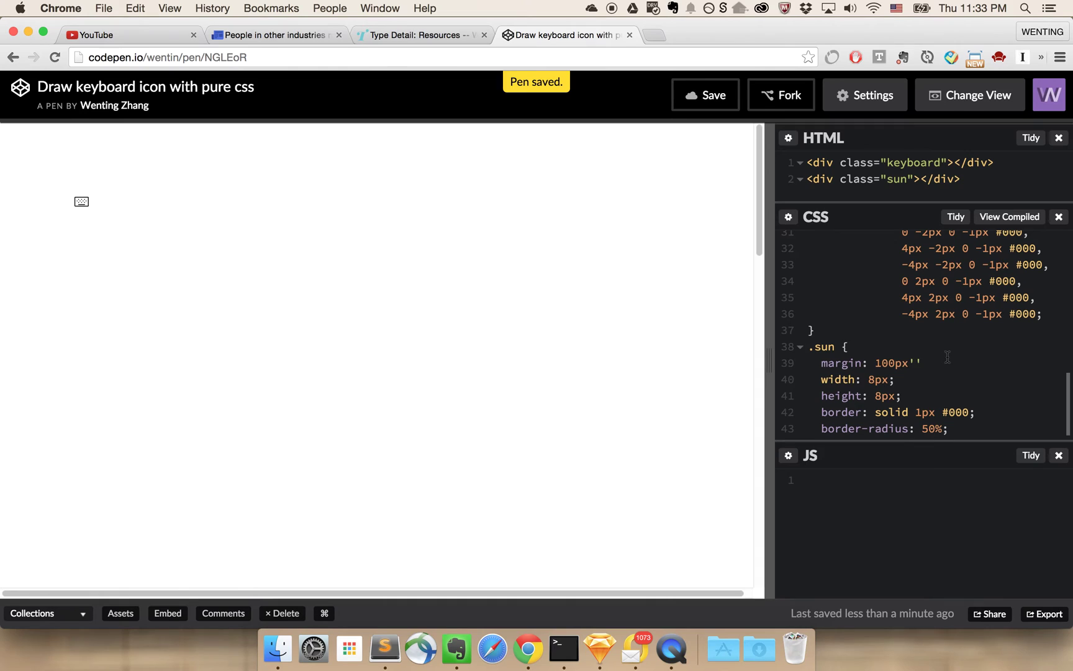
pyautogui.write(';')
# Start an empty box-shadow declaration after the border-radius line.
pyautogui.scroll(-2, 994, 373)
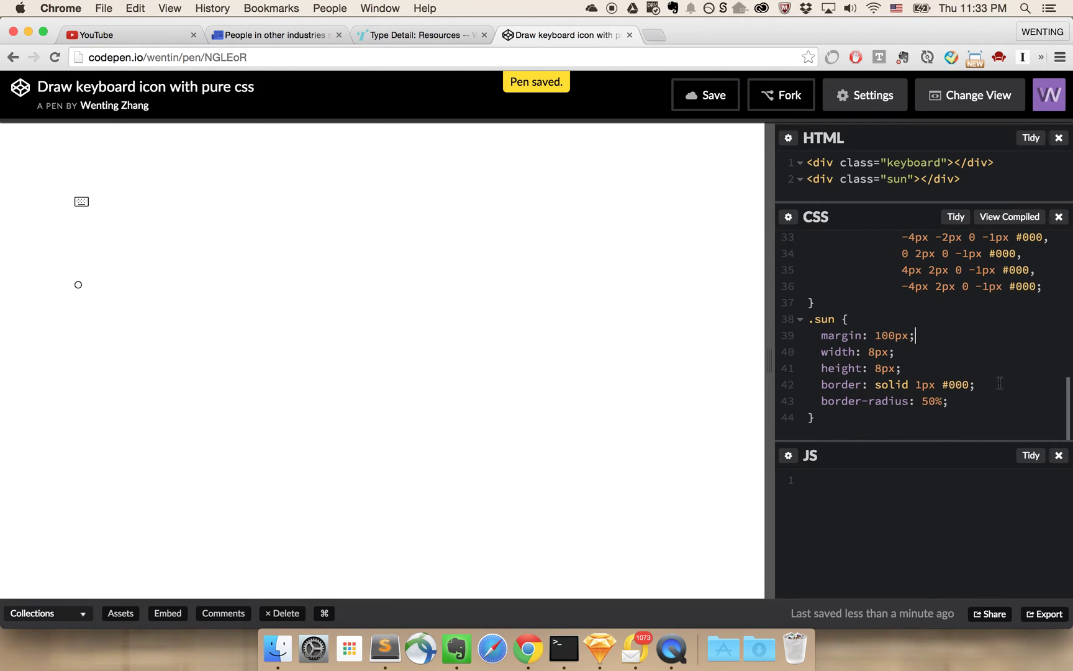
pyautogui.scroll(1, 974, 410)
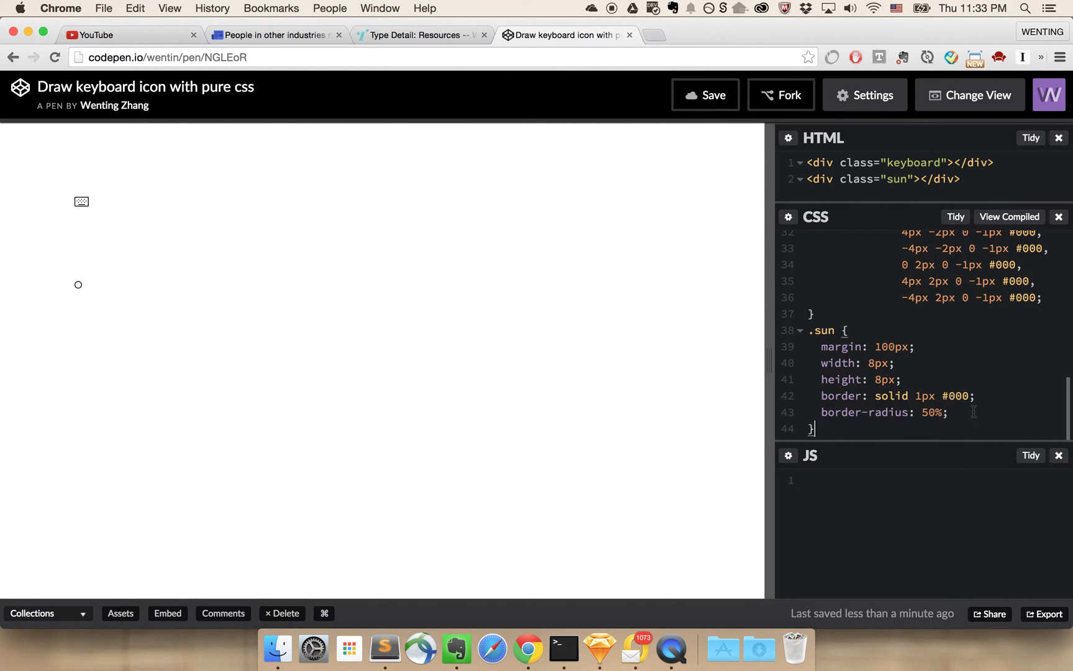
pyautogui.click(965, 412)
pyautogui.press('Return')
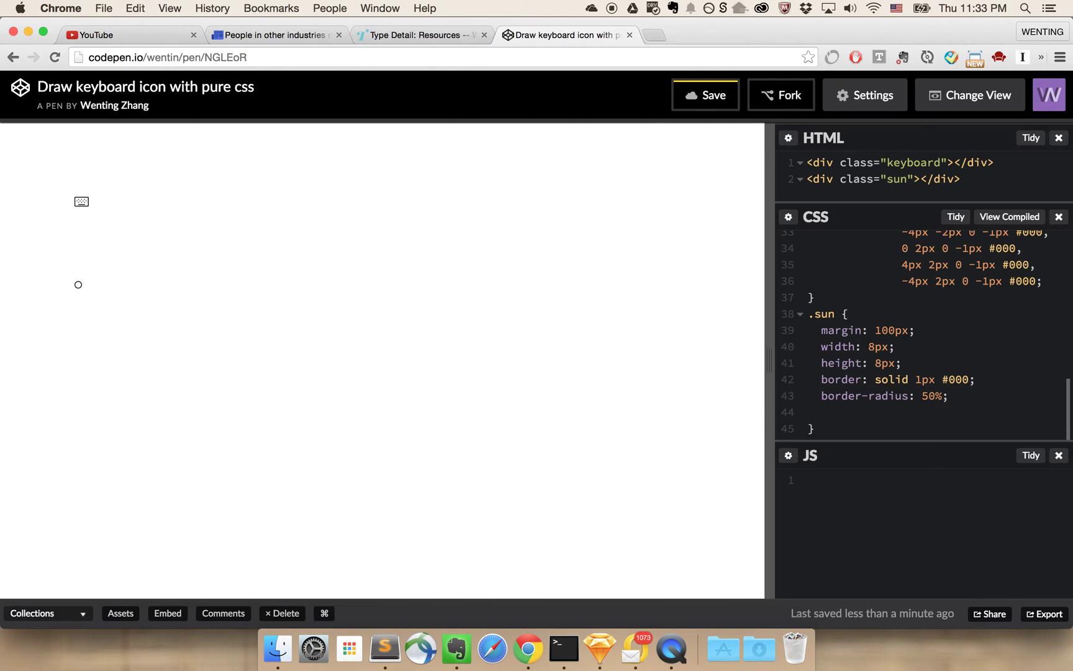
pyautogui.write('box-shadow:')
pyautogui.press('super+Tab')
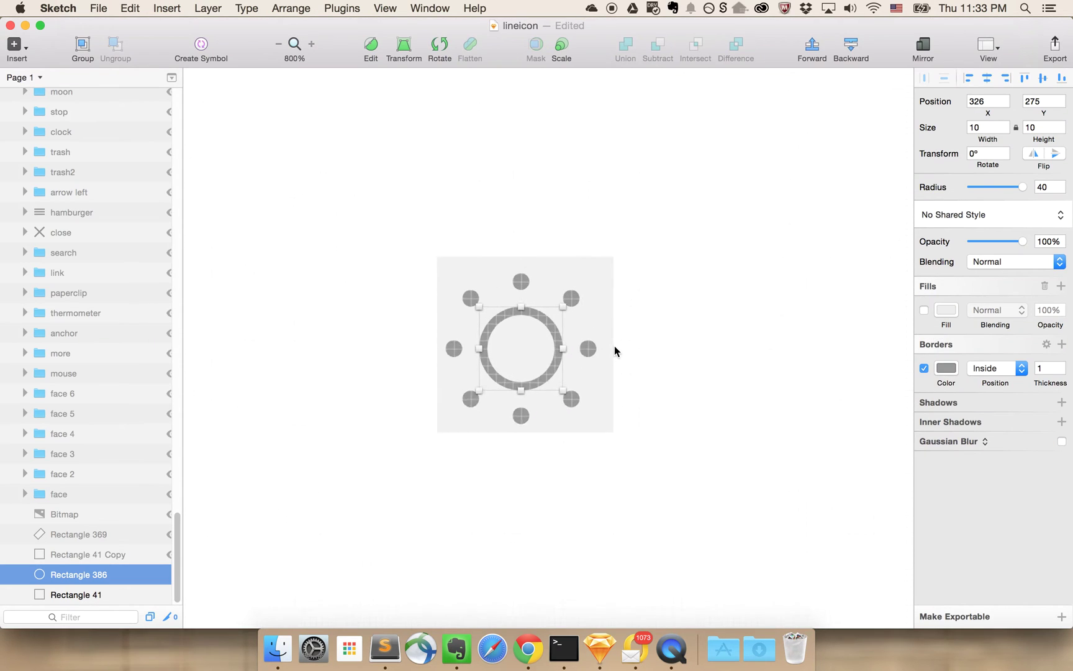
# Nudge the right-hand ray dot into the ring centre and back to measure its offset, leaving it at X 339.
pyautogui.scroll(3, 615, 345)
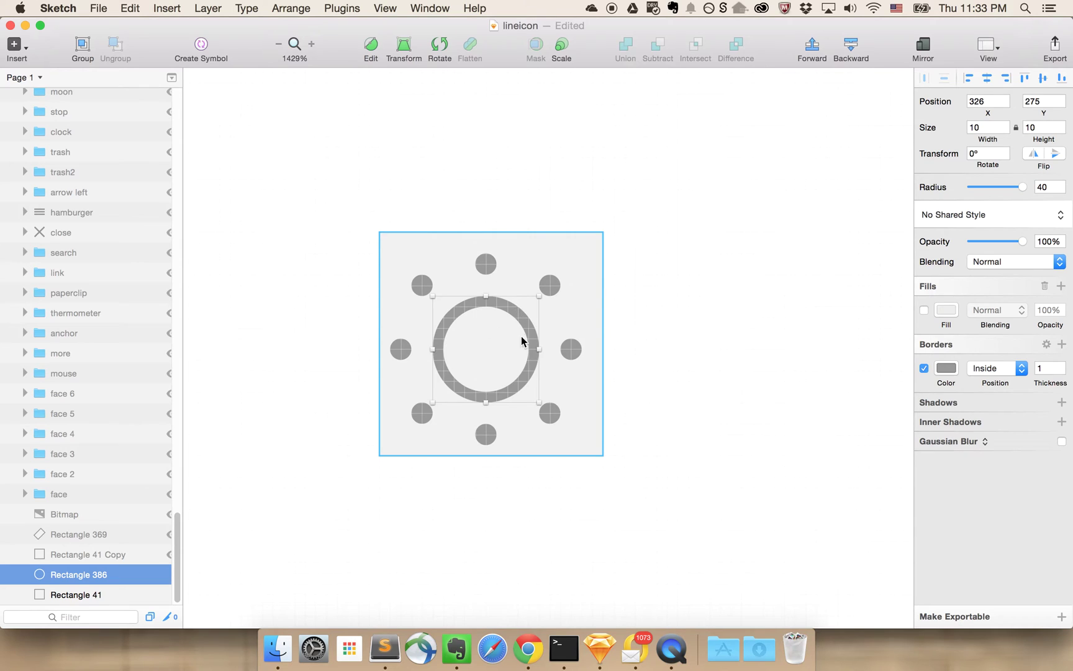
pyautogui.click(572, 350)
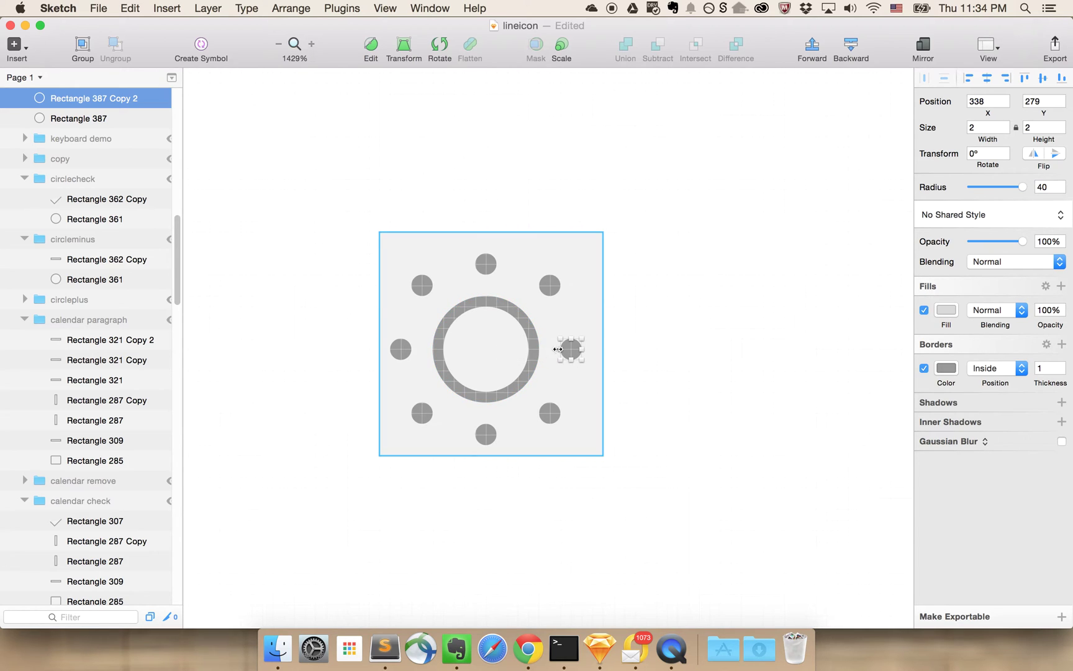
pyautogui.press('Left')
pyautogui.press('Left')
pyautogui.press('Left')
pyautogui.press('Left')
pyautogui.press('Left')
pyautogui.press('Left')
pyautogui.press('Left')
pyautogui.press('Left')
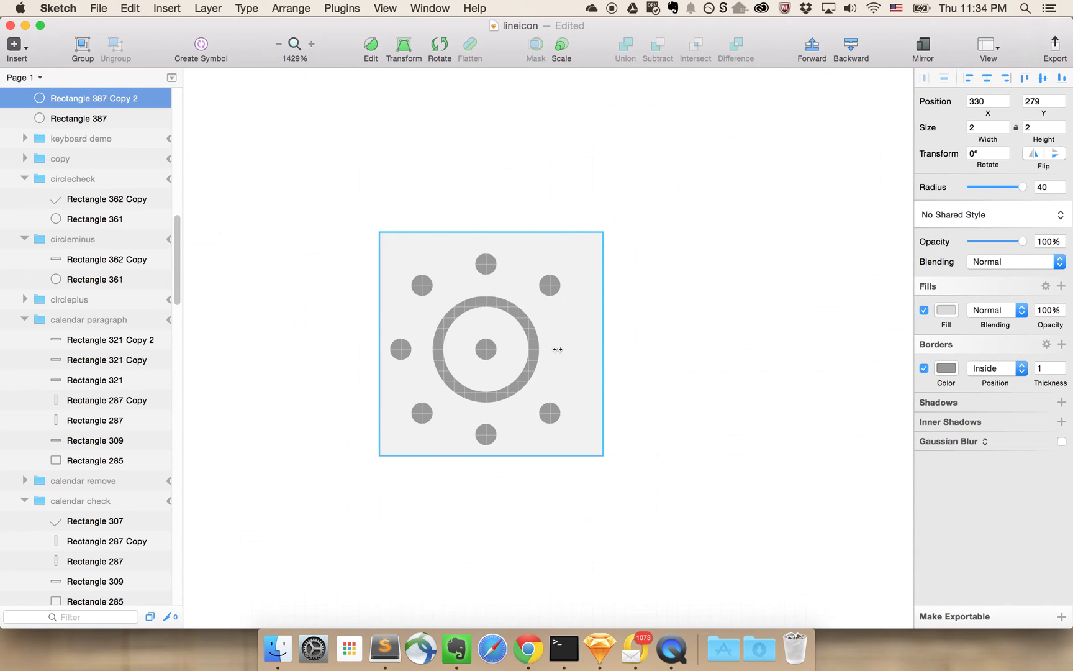
pyautogui.hotkey('shift', 'Right')
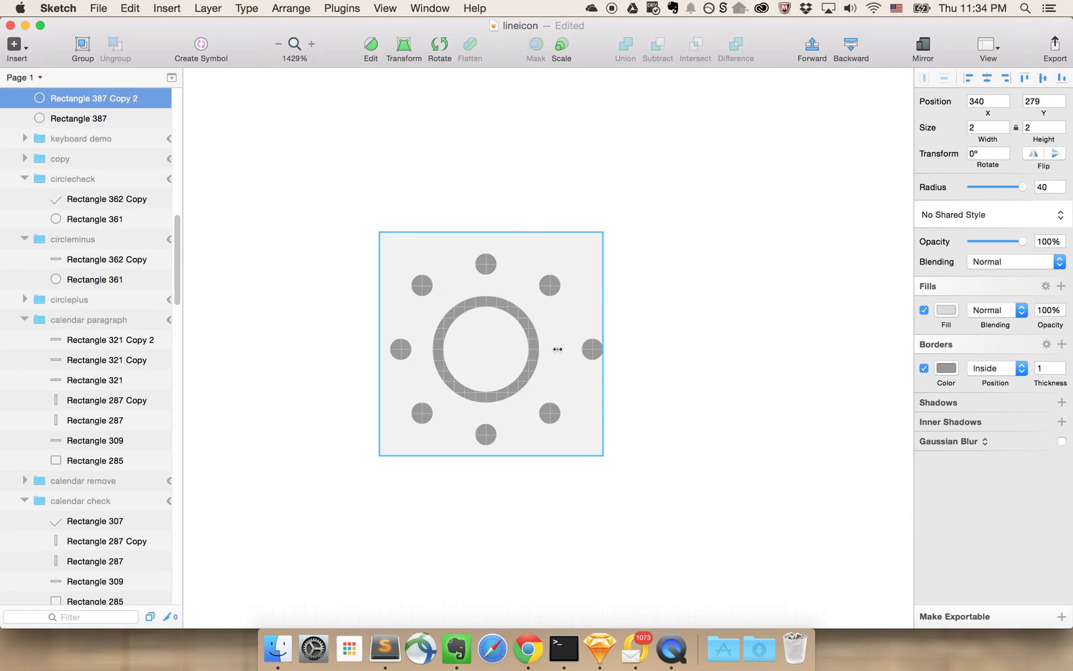
pyautogui.press('Left')
pyautogui.press('super+Tab')
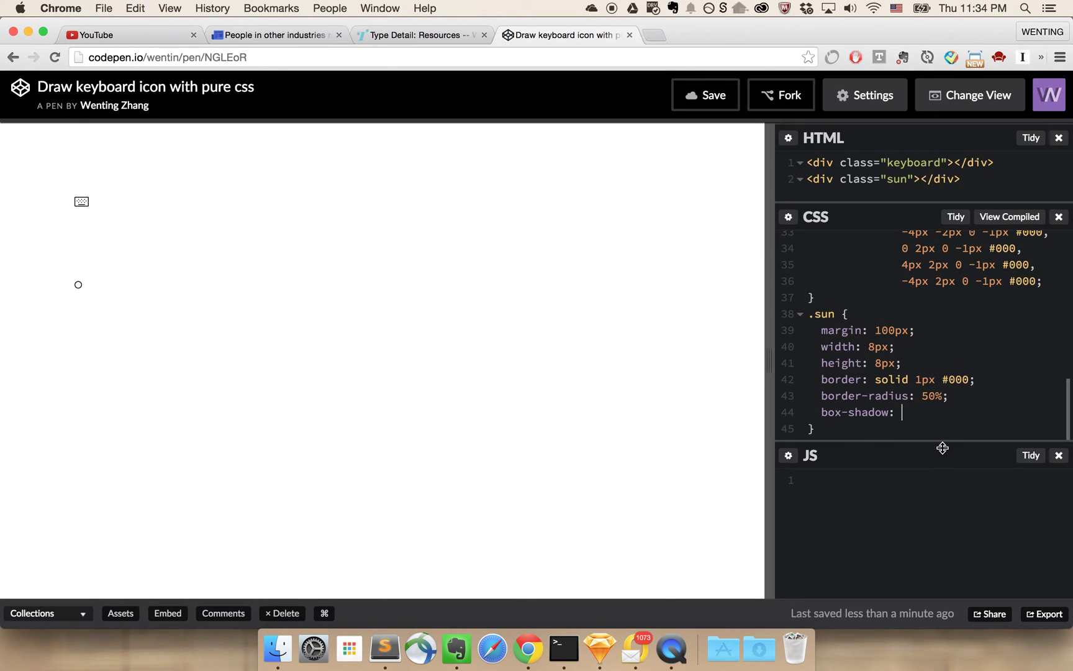
# Set the .sun box-shadow to 9px 0 0 for one dot to the right.
pyautogui.write('9px 0 0')
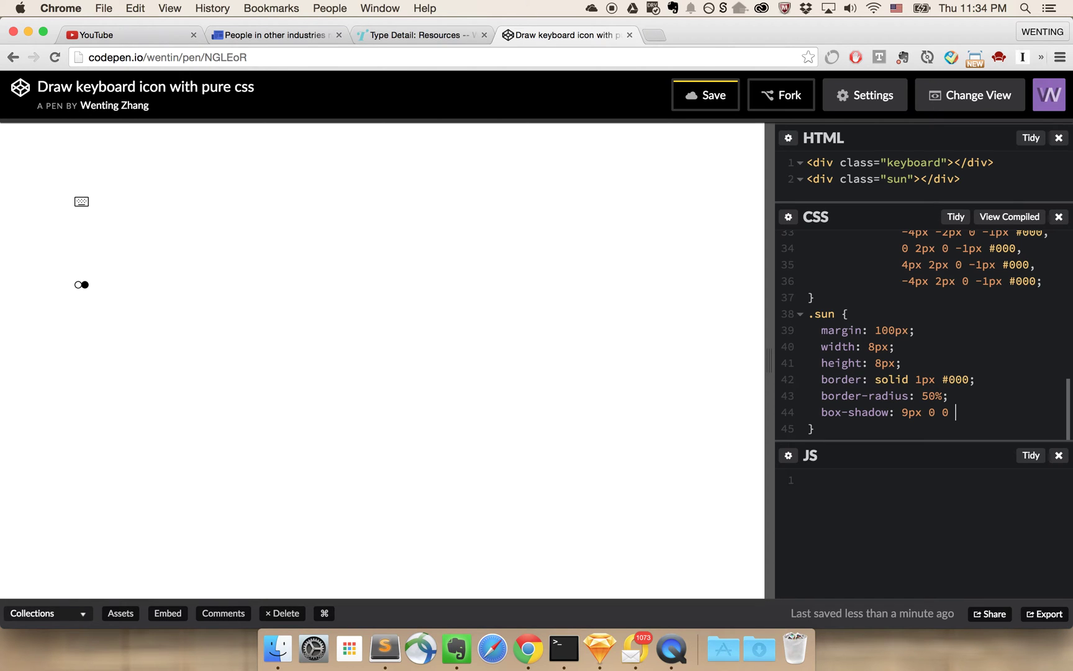
pyautogui.press('super+Tab')
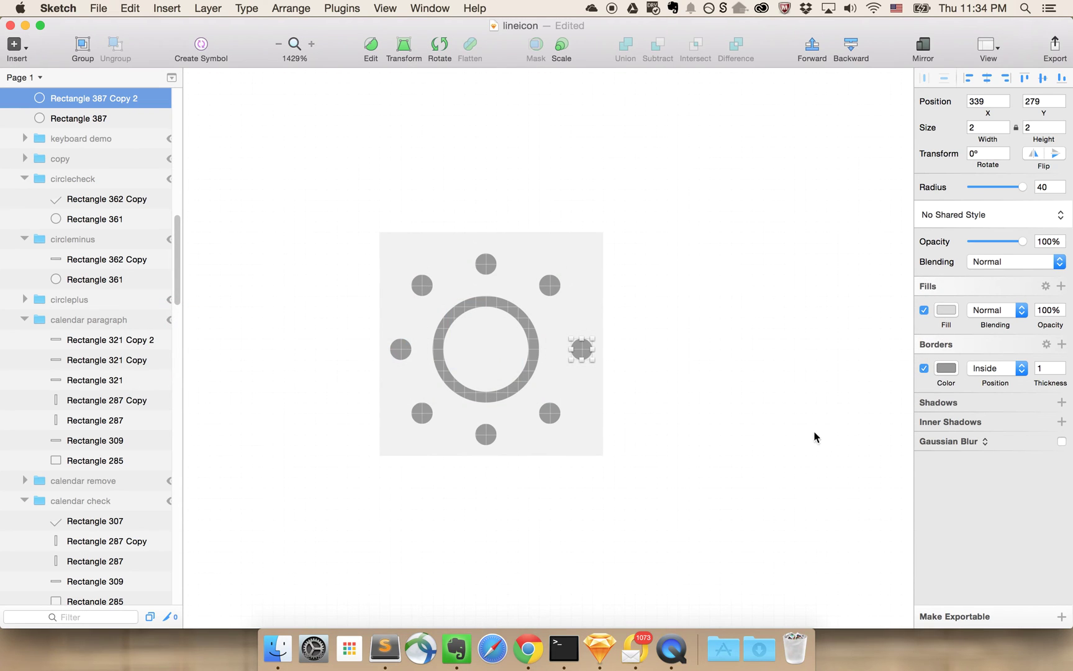
# Read the ring's size and the right-hand 2×2 dot's X/Y position in the Inspector.
pyautogui.click(534, 358)
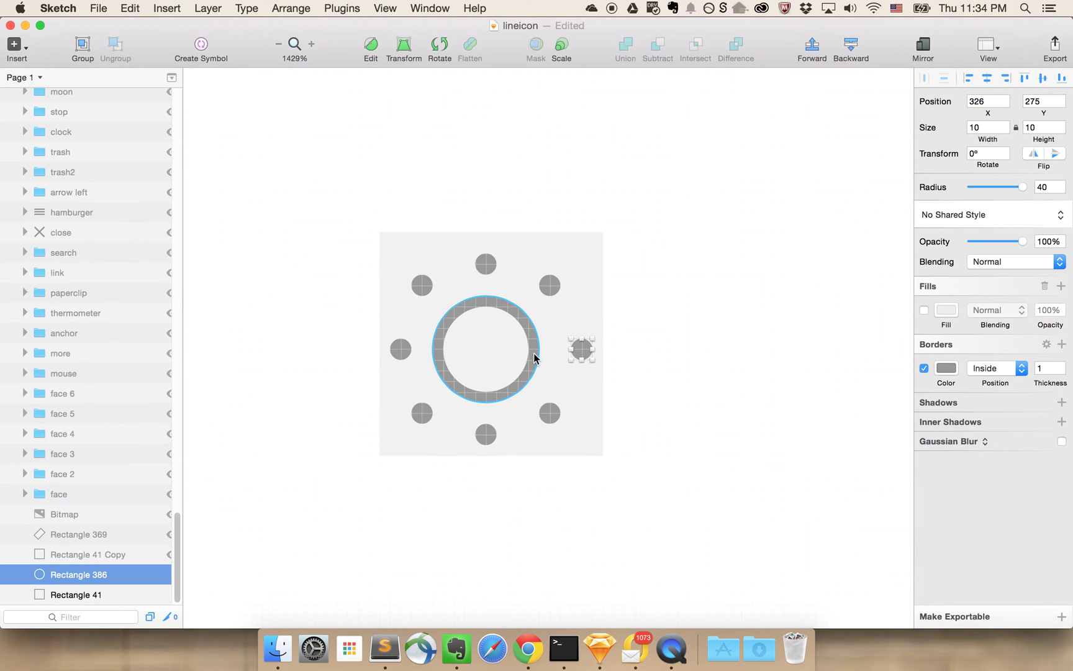
pyautogui.click(583, 350)
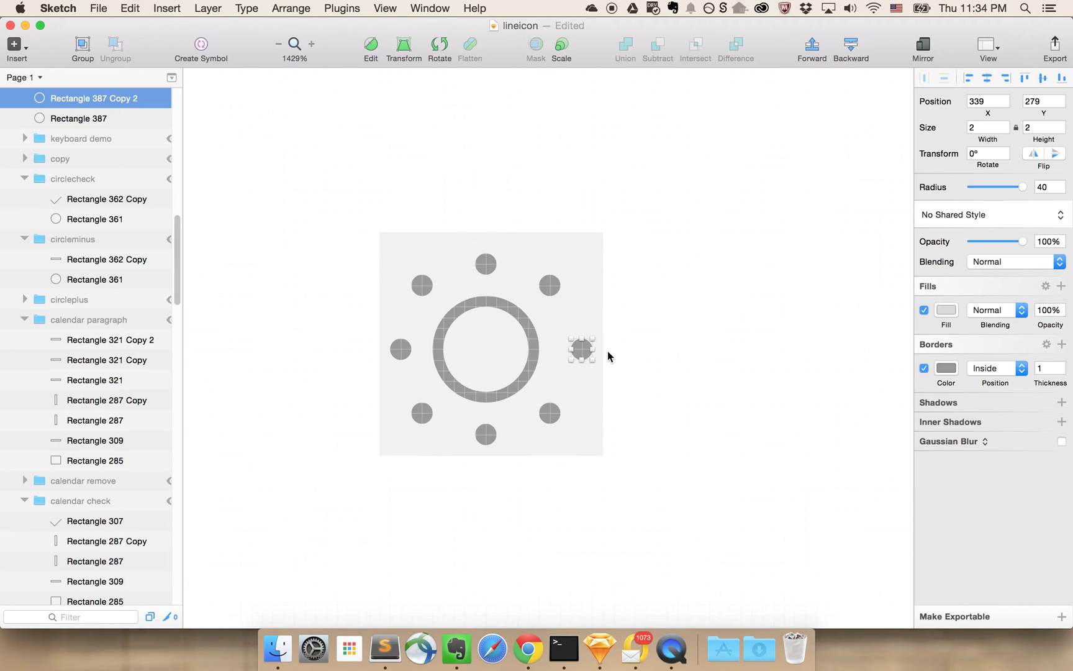
pyautogui.press('super+Tab')
# Make the right and left ray shadows 9px 0 0 -4px #000 and -9px 0 0 -4px #000, saving.
pyautogui.write('0')
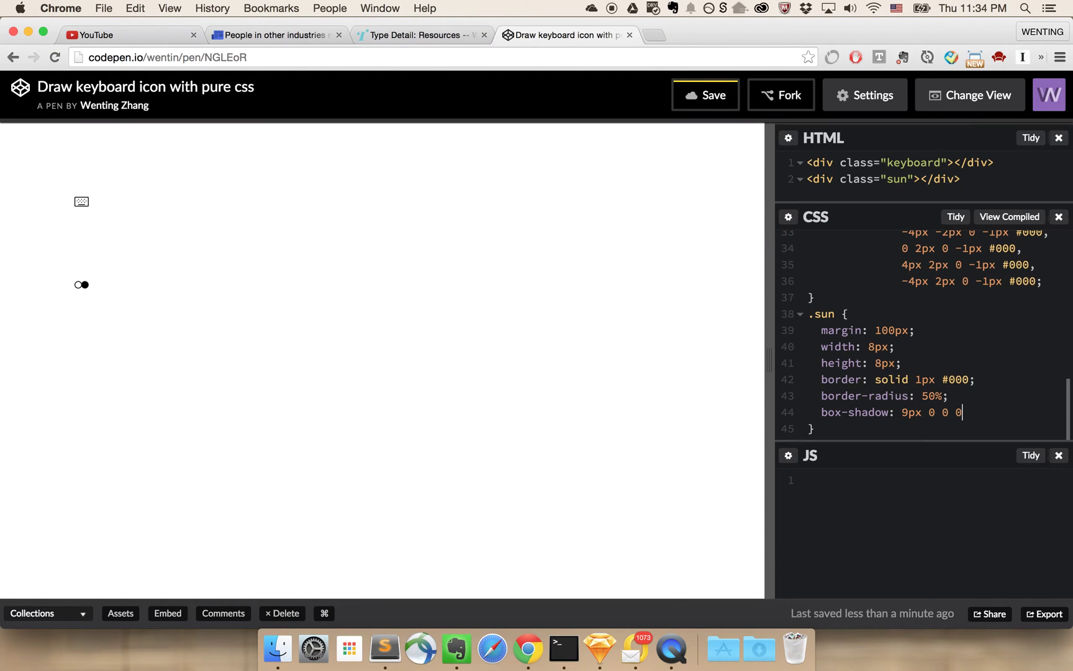
pyautogui.press('BackSpace')
pyautogui.write('-4px #000;')
pyautogui.press('super+s')
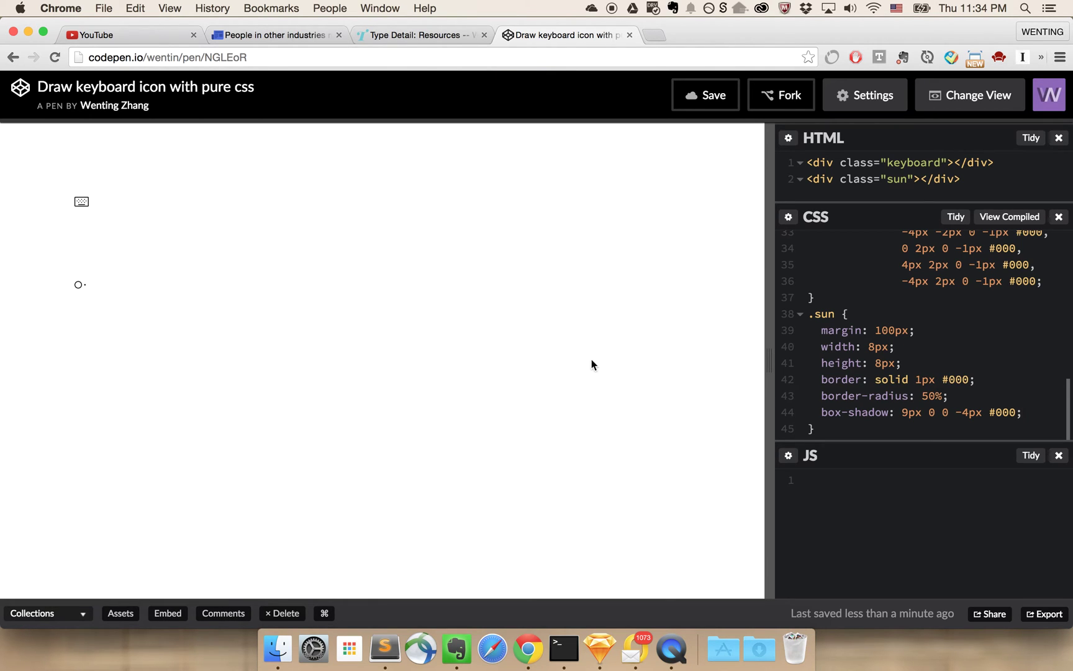
pyautogui.click(1016, 413)
pyautogui.write(',')
pyautogui.press('Return')
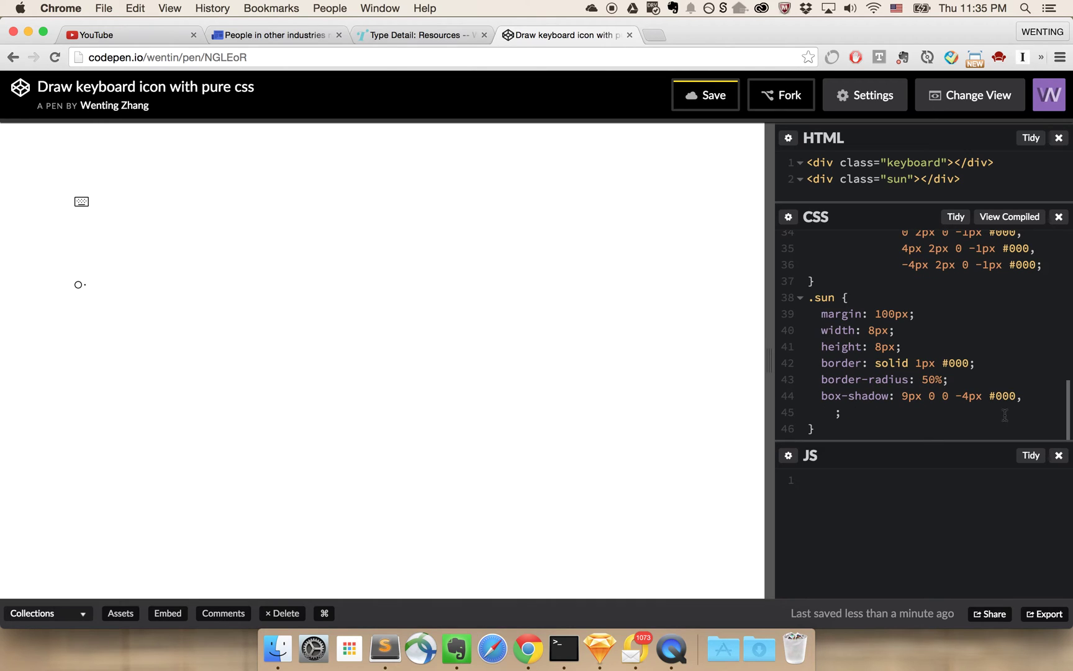
pyautogui.press('Tab')
pyautogui.press('Tab')
pyautogui.press('Tab')
pyautogui.press('Tab')
pyautogui.write('-9px 0 0 -4px #000')
pyautogui.press('super+s')
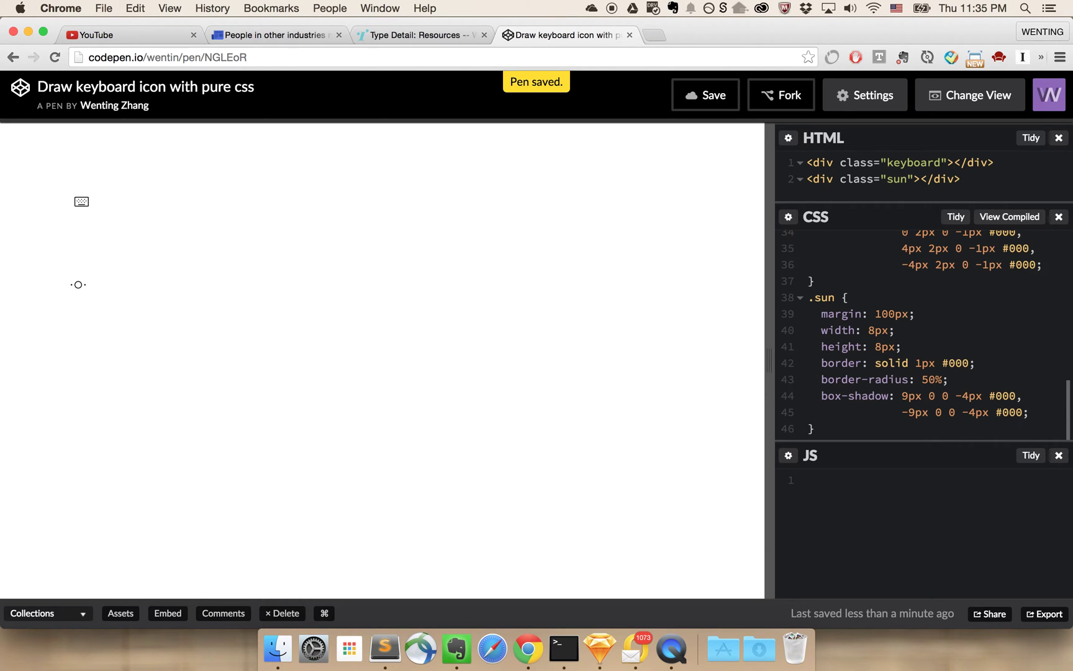
# Add below and above shadows 0 9px 0 -4px #000 and 0 -9px 0 -4px #000, then save.
pyautogui.write(',')
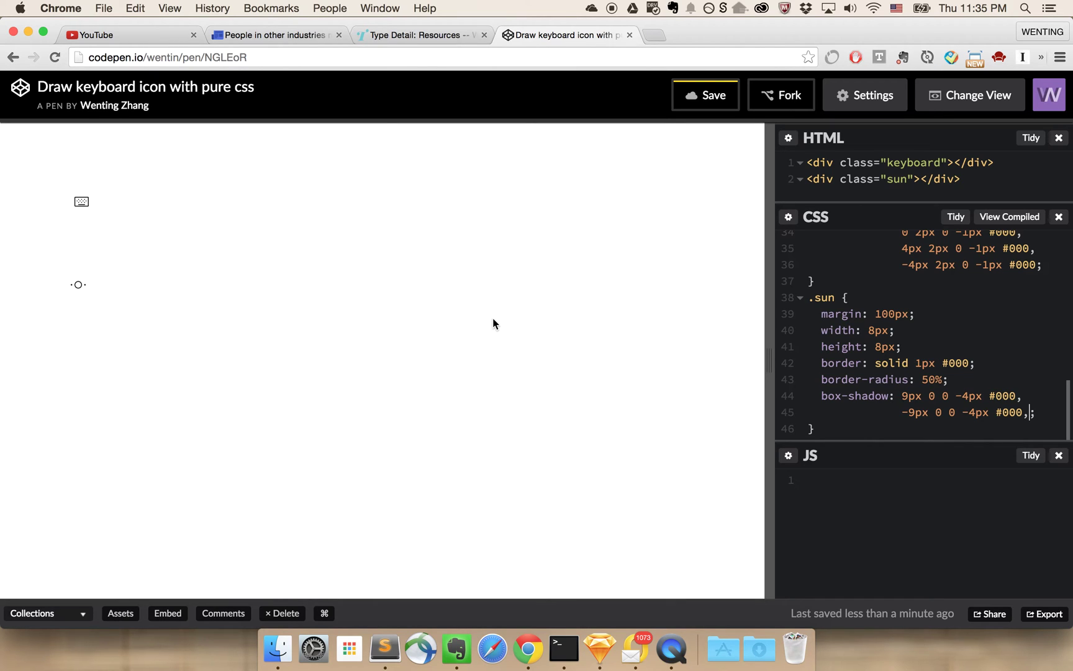
pyautogui.press('Return')
pyautogui.press('Tab')
pyautogui.press('Tab')
pyautogui.press('Tab')
pyautogui.press('Tab')
pyautogui.press('Tab')
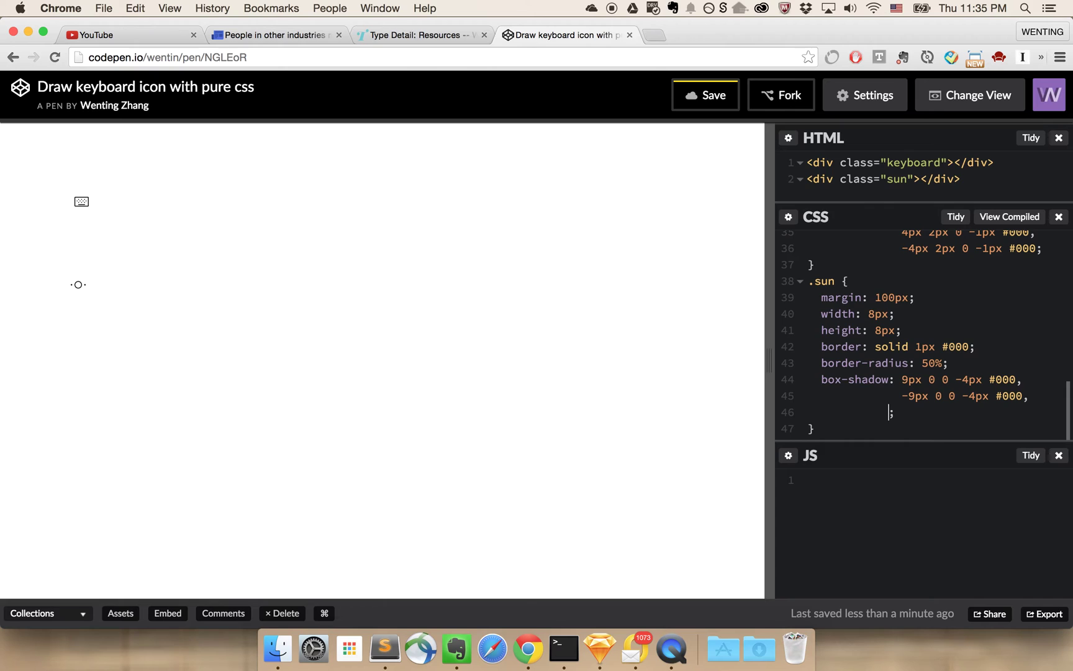
pyautogui.write('0 9px 0 -4px #000,')
pyautogui.press('Return')
pyautogui.press('Tab')
pyautogui.press('Tab')
pyautogui.press('Tab')
pyautogui.press('Tab')
pyautogui.press('Tab')
pyautogui.press('Tab')
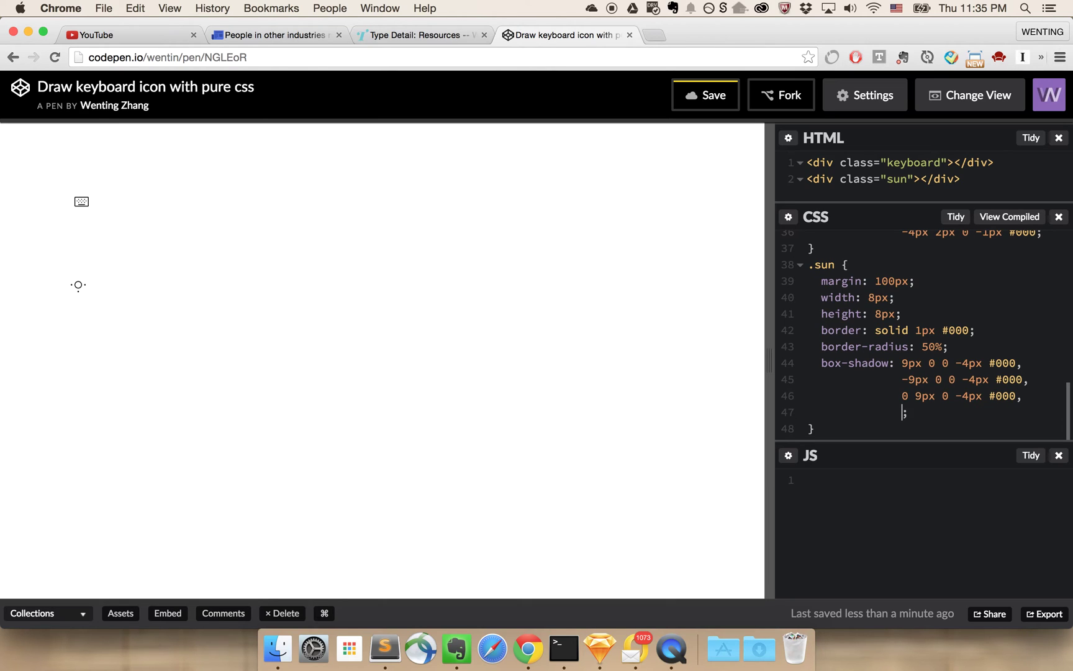
pyautogui.write('0 -9px 0 -4px #000')
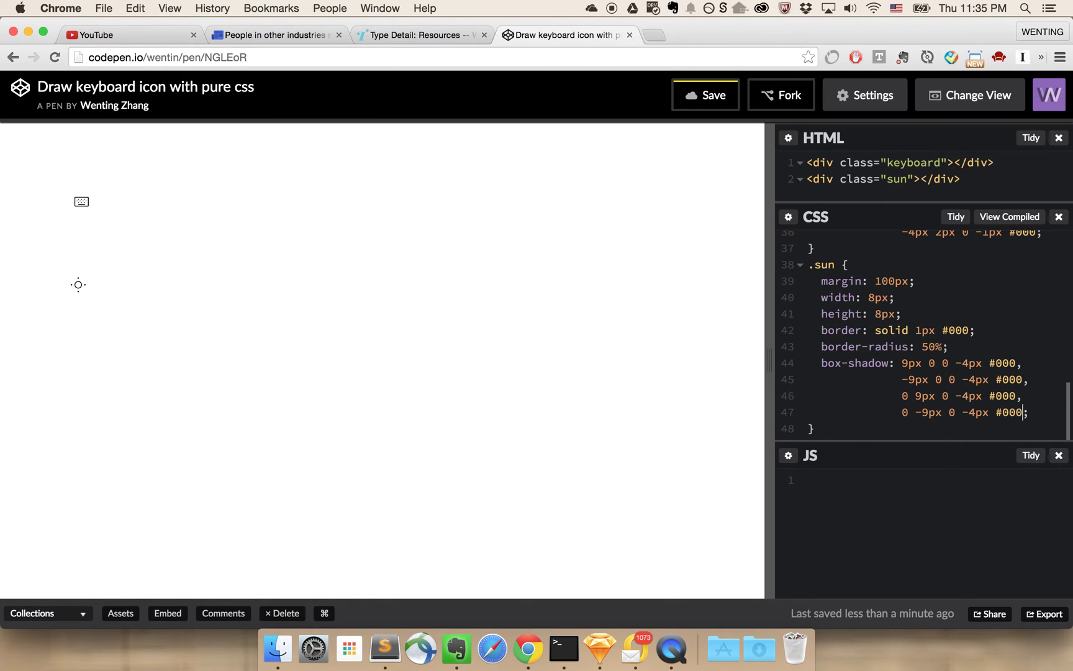
pyautogui.press('super+s')
pyautogui.press('super+Tab')
# Measure the top-left diagonal dot's distances from the ring using Option.
pyautogui.click(422, 285)
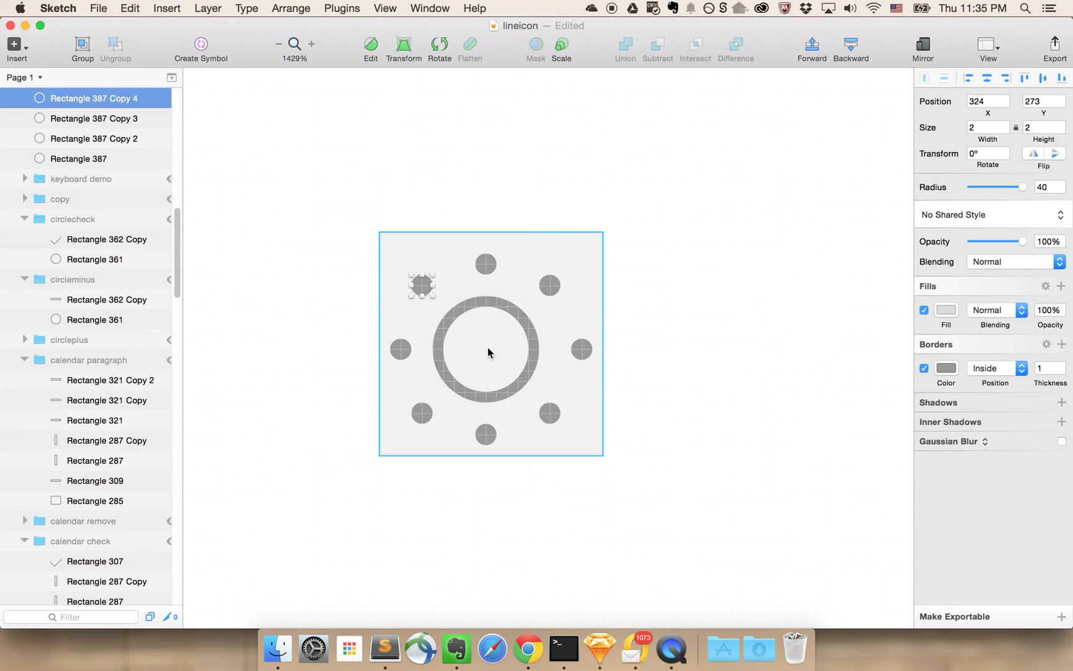
pyautogui.press('alt')
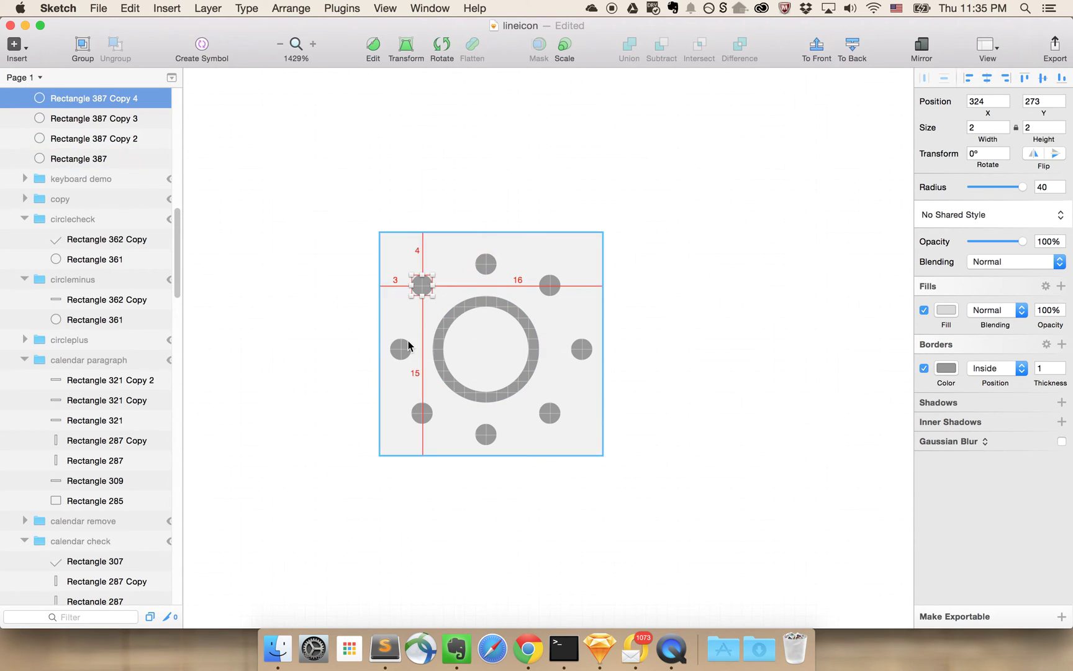
pyautogui.moveTo(399, 349)
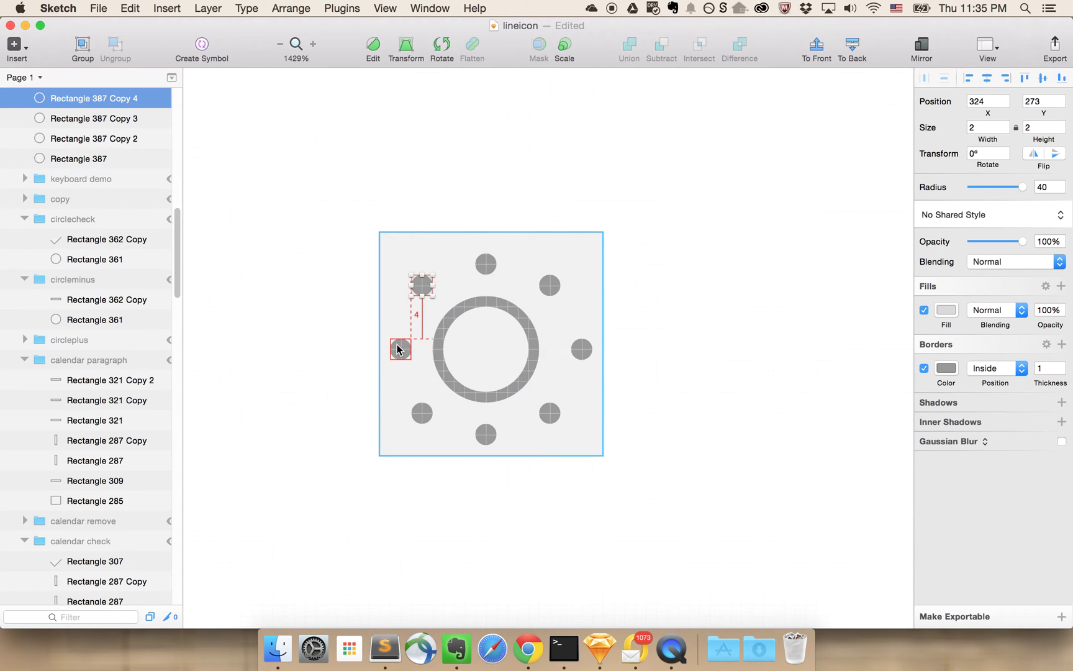
pyautogui.moveTo(486, 266)
# Open a fifth shadow line in the box-shadow and check the top-right diagonal dot in Sketch.
pyautogui.press('super+Tab')
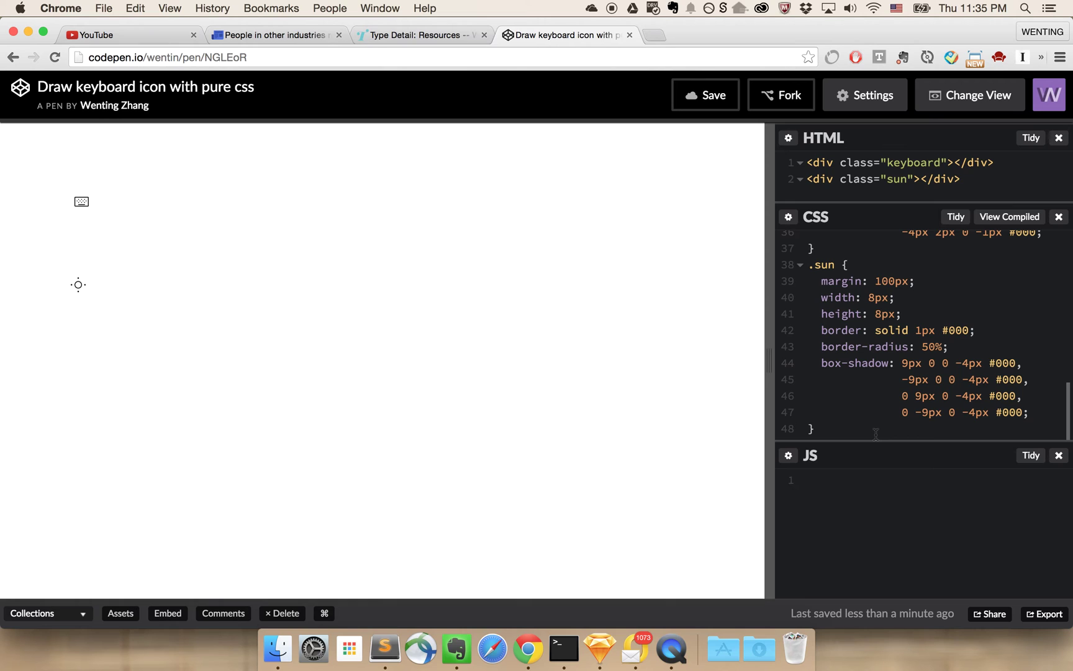
pyautogui.write(',')
pyautogui.press('Return')
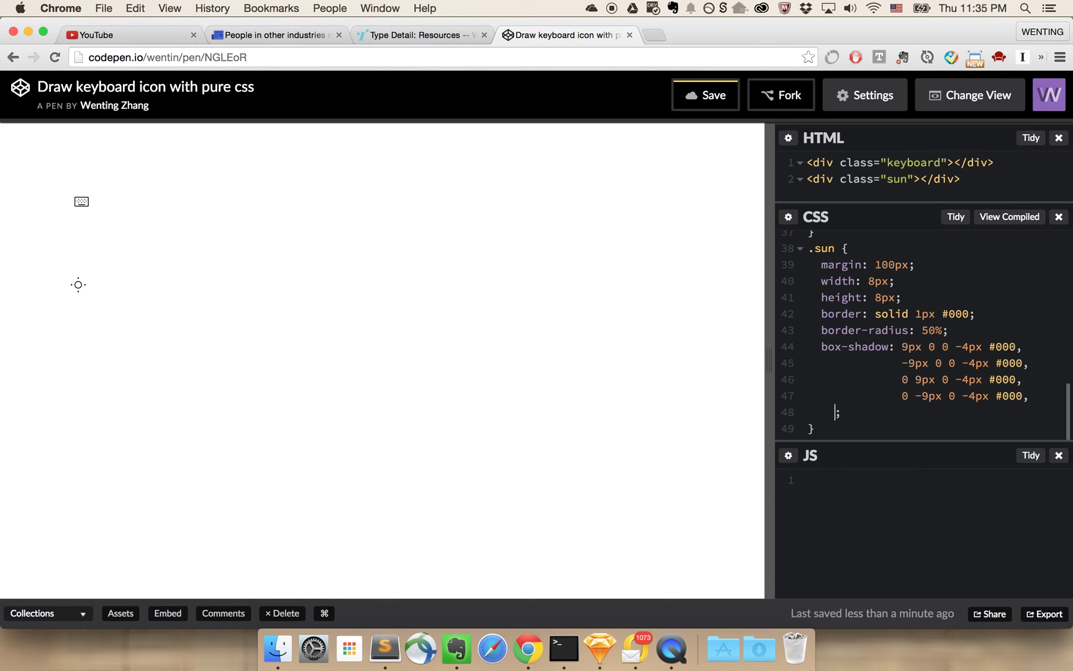
pyautogui.press('Tab')
pyautogui.press('Tab')
pyautogui.press('super+Tab')
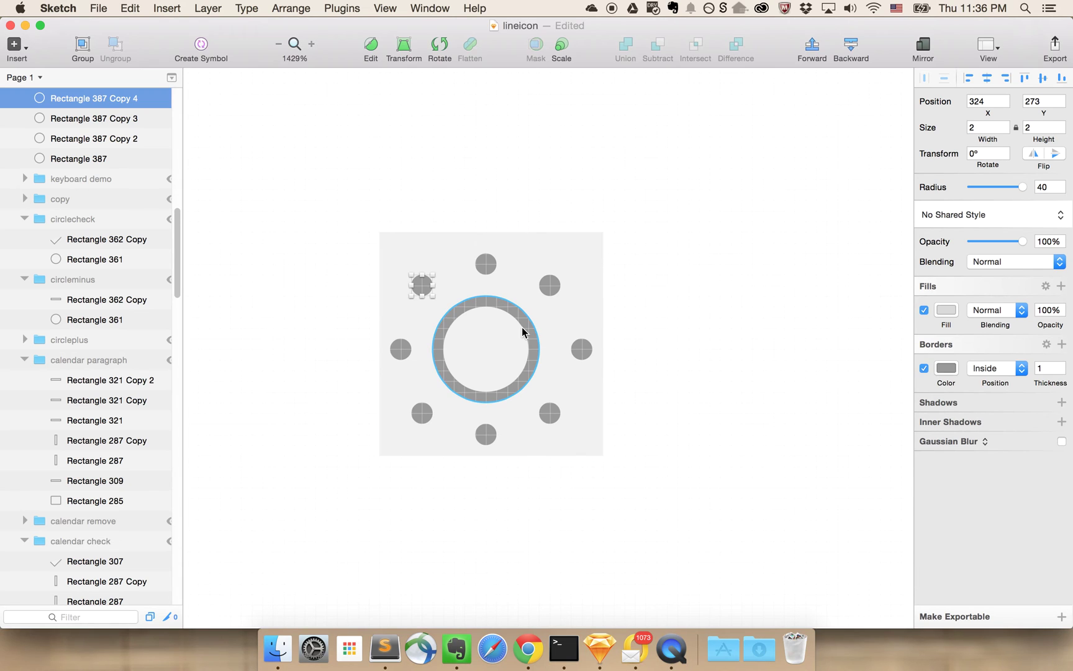
pyautogui.click(549, 285)
pyautogui.press('super+d')
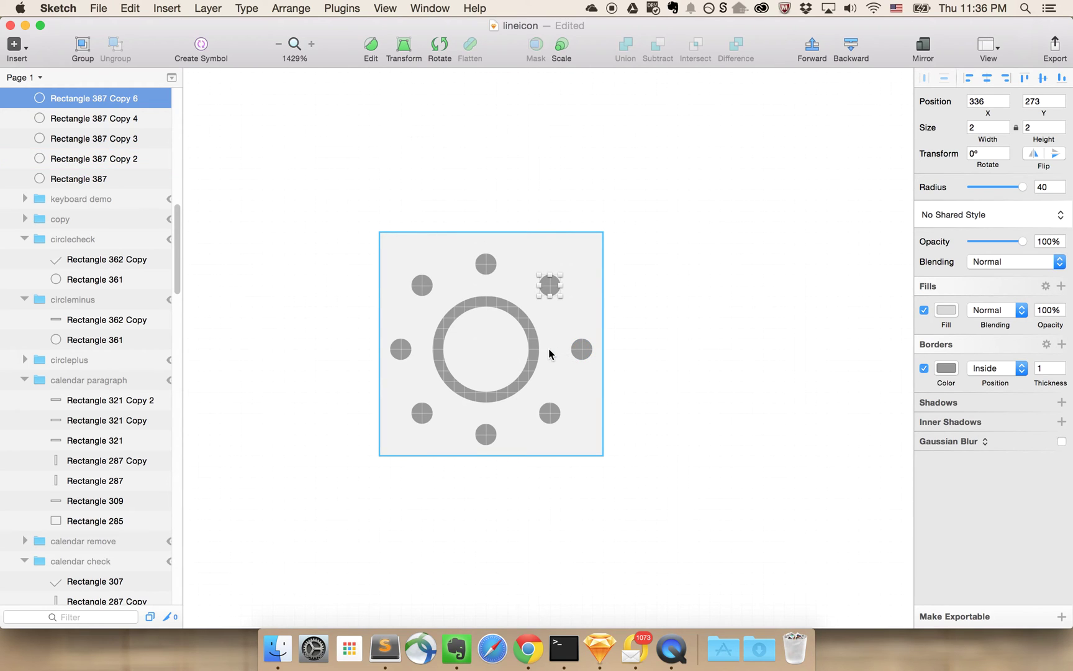
pyautogui.press('super+Tab')
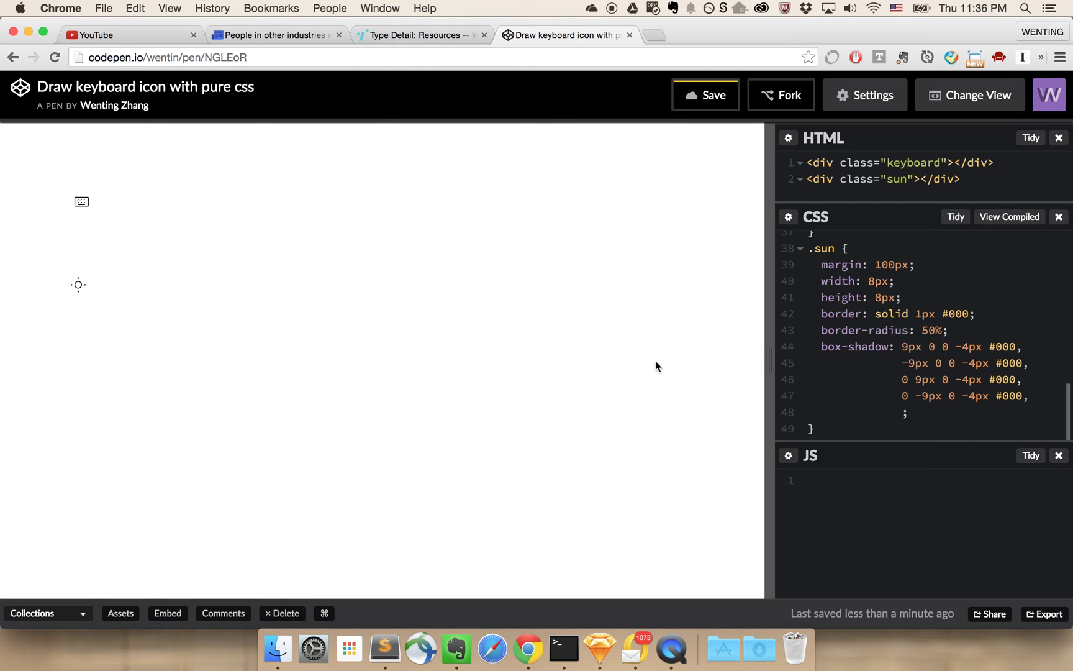
# Enter the fifth shadow as 7px -7px 0 -4px, checking the offset against Sketch.
pyautogui.write('7px')
pyautogui.press('super+Tab')
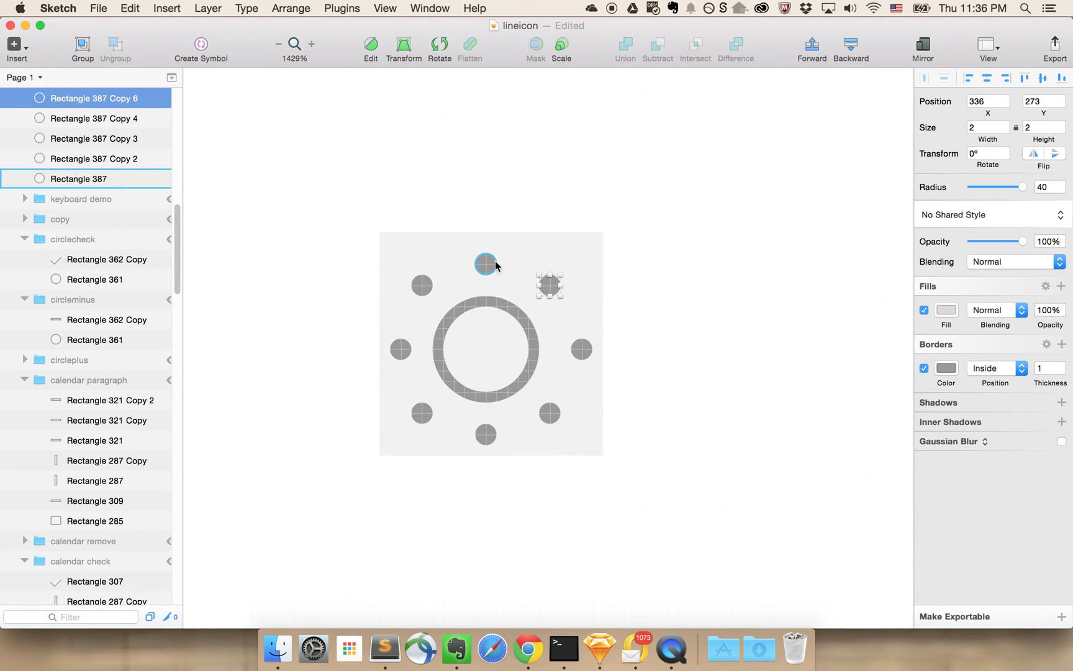
pyautogui.press('super+Tab')
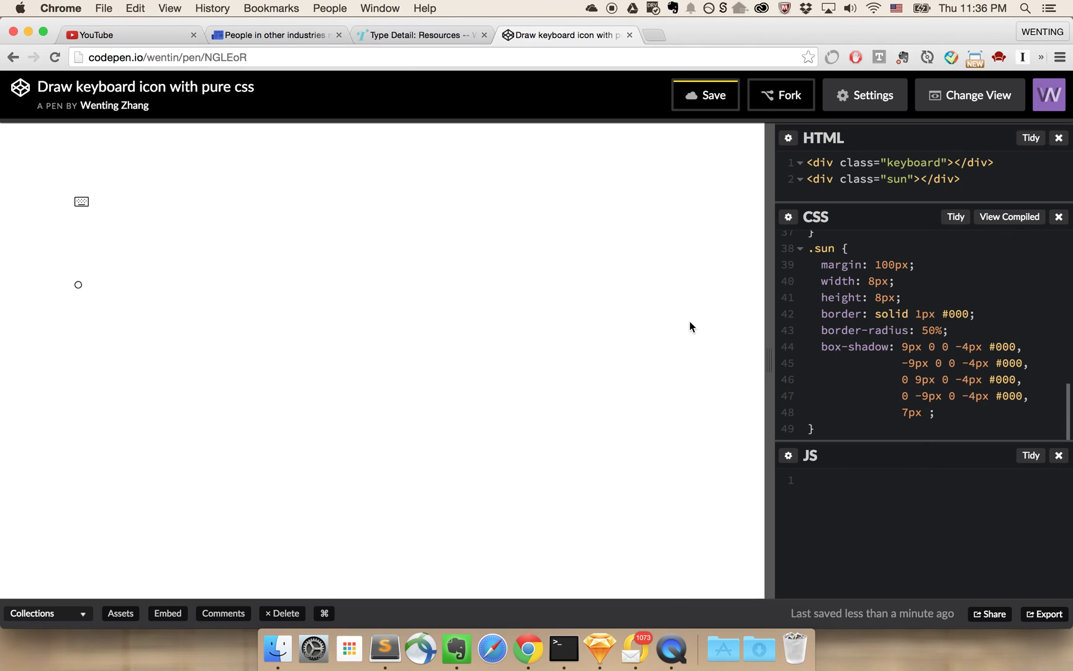
pyautogui.write('7')
pyautogui.press('BackSpace')
pyautogui.write('-7px 0 -4px @#')
pyautogui.press('BackSpace')
pyautogui.press('BackSpace')
pyautogui.write('#000')
pyautogui.hotkey('shift', 'Up')
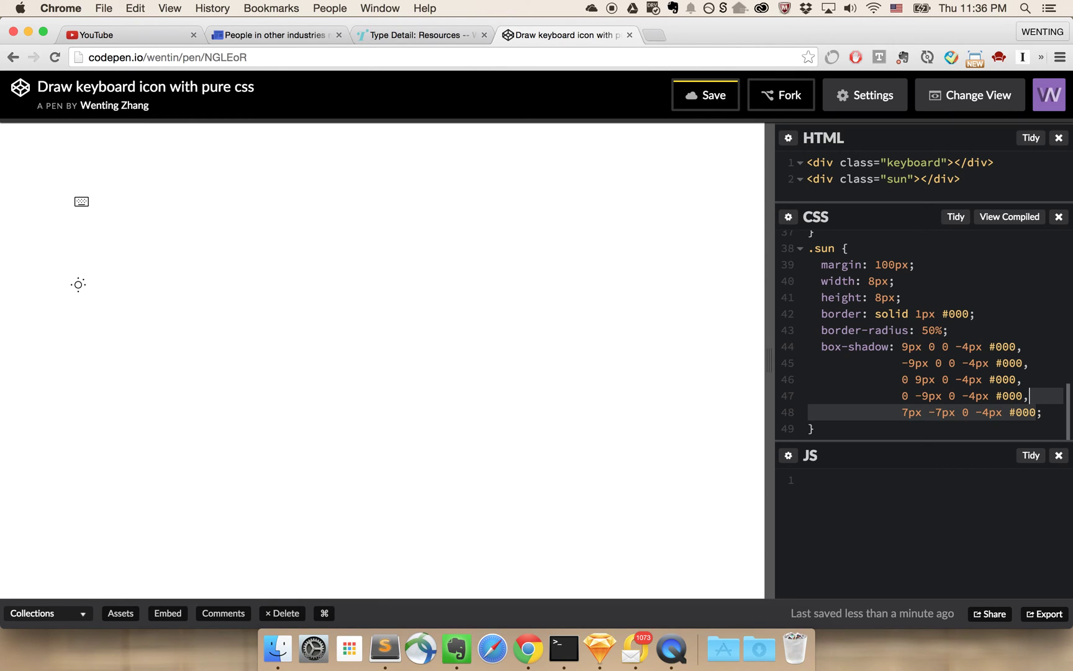
pyautogui.hotkey('shift', 'Left')
pyautogui.press('super+c')
pyautogui.press('Right')
pyautogui.press('super+v')
pyautogui.press('super+v')
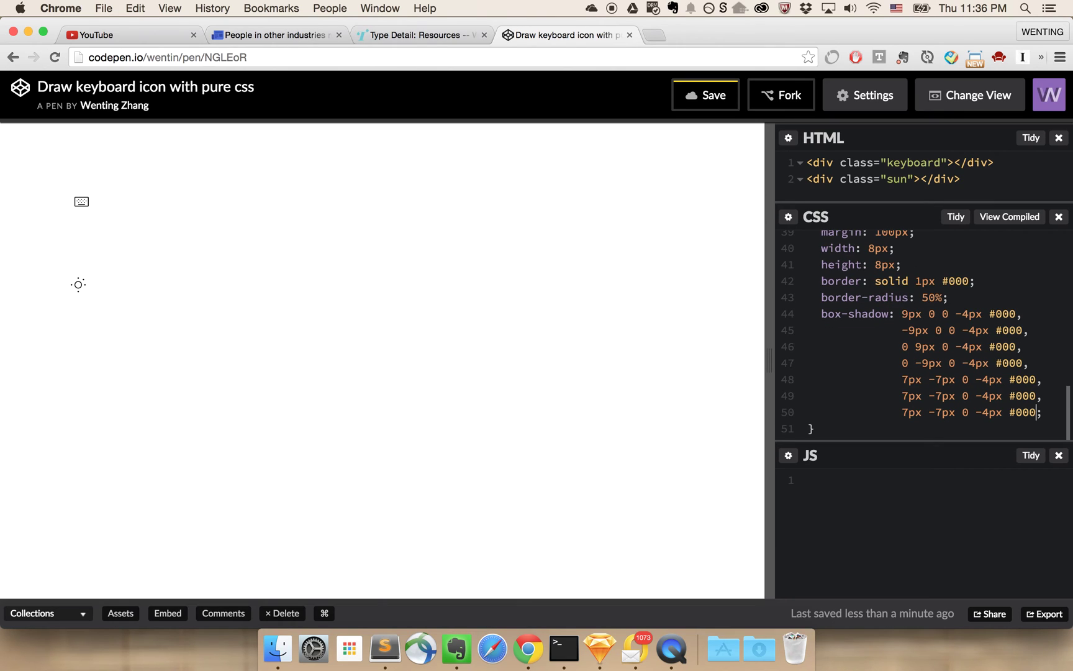
pyautogui.press('super+v')
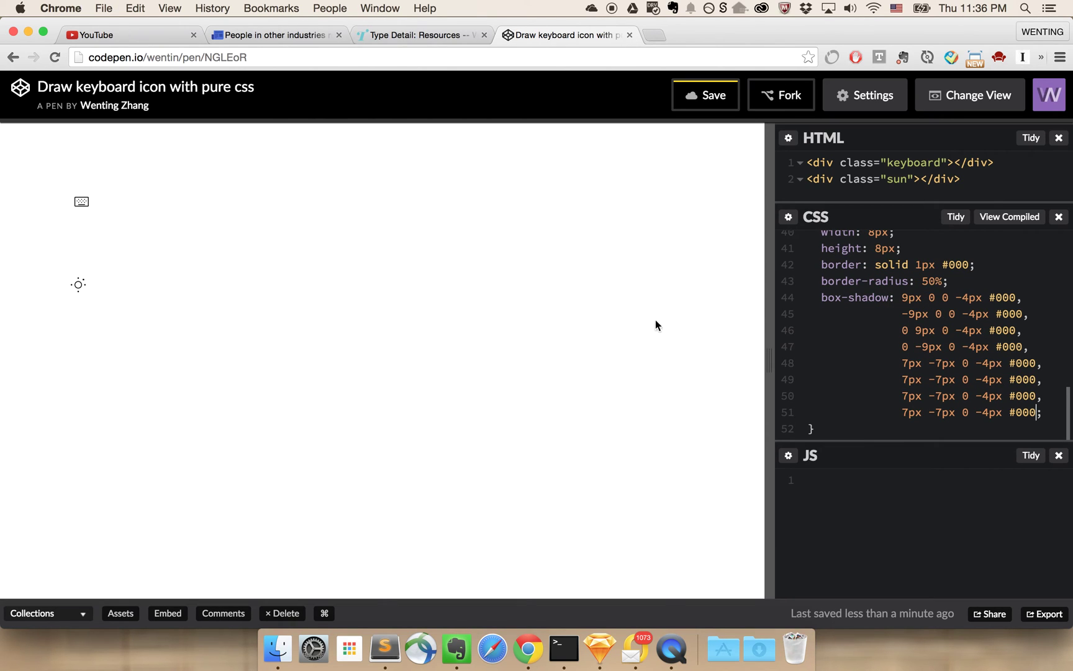
pyautogui.click(901, 379)
pyautogui.write('-')
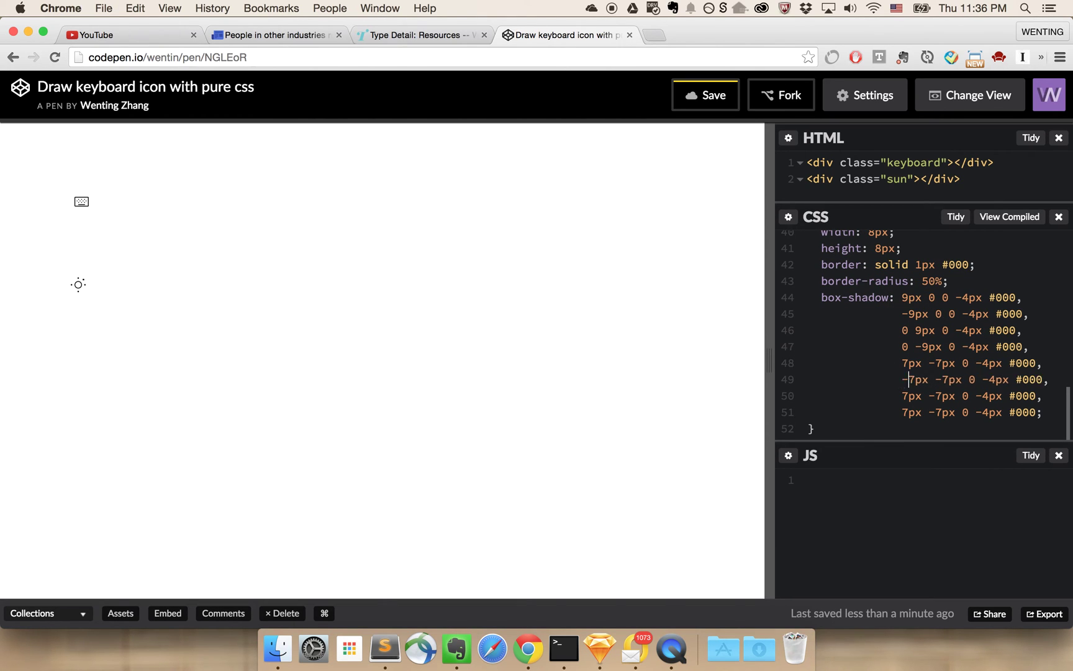
pyautogui.click(902, 395)
pyautogui.write('-')
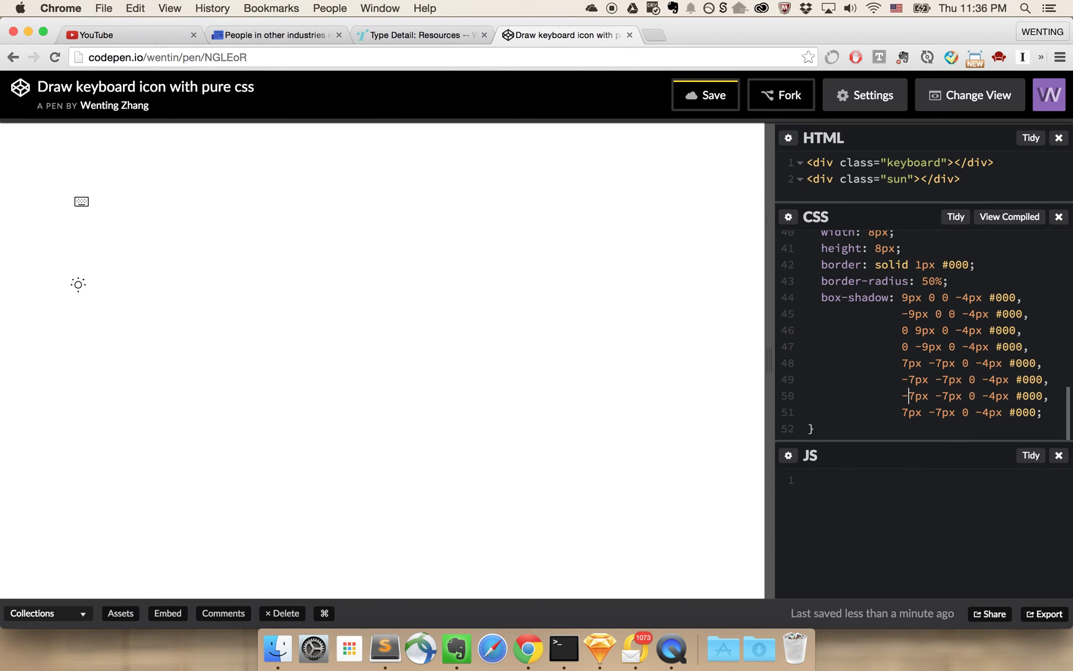
pyautogui.press('Right')
pyautogui.press('Right')
pyautogui.press('Right')
pyautogui.press('Right')
pyautogui.press('Right')
pyautogui.press('BackSpace')
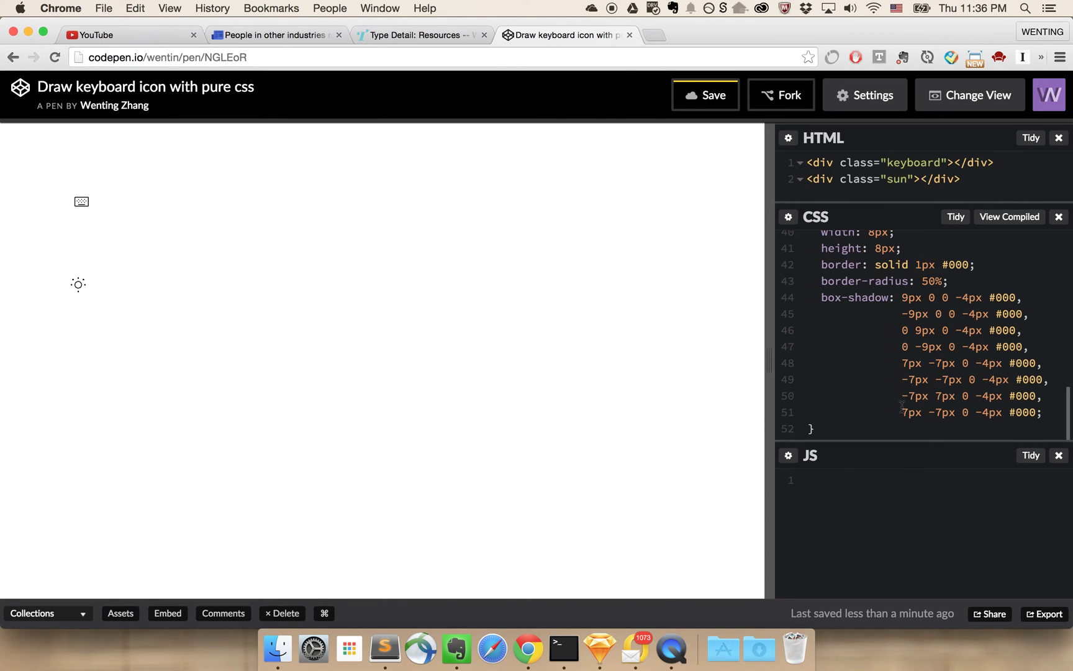
pyautogui.press('Down')
pyautogui.press('BackSpace')
pyautogui.click(901, 412)
pyautogui.press('super+s')
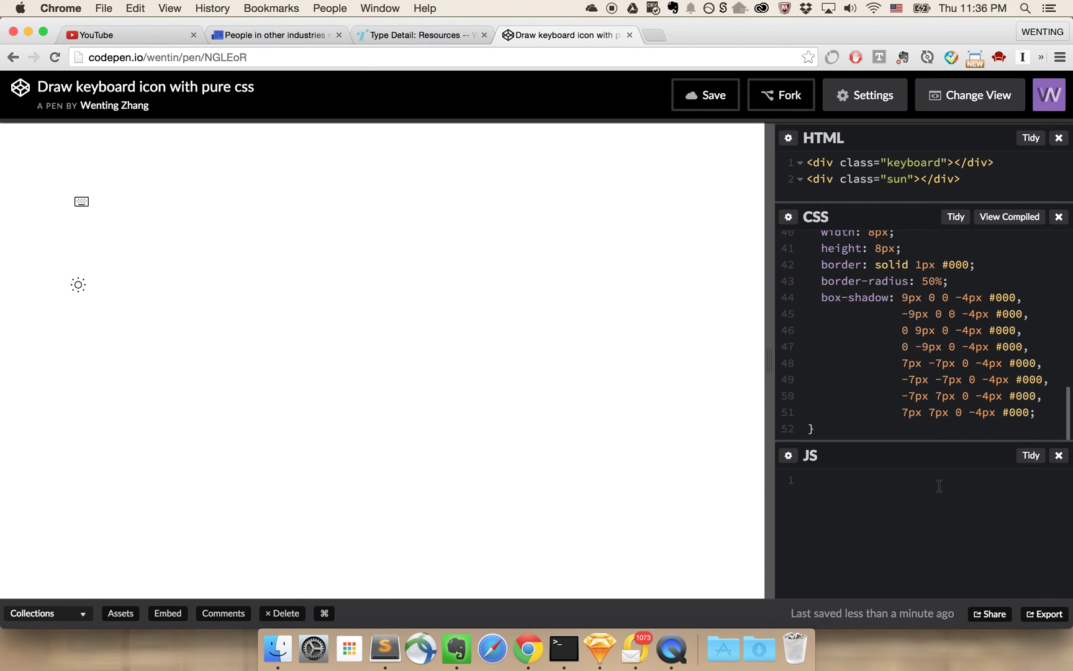
pyautogui.press('super+Tab')
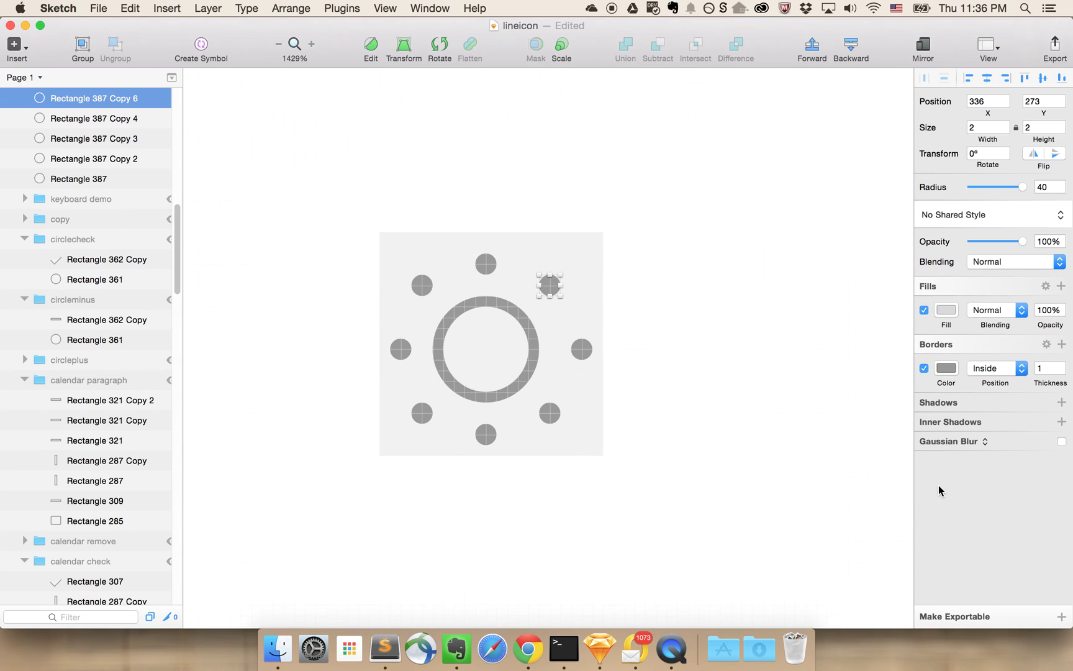
pyautogui.press('super+Tab')
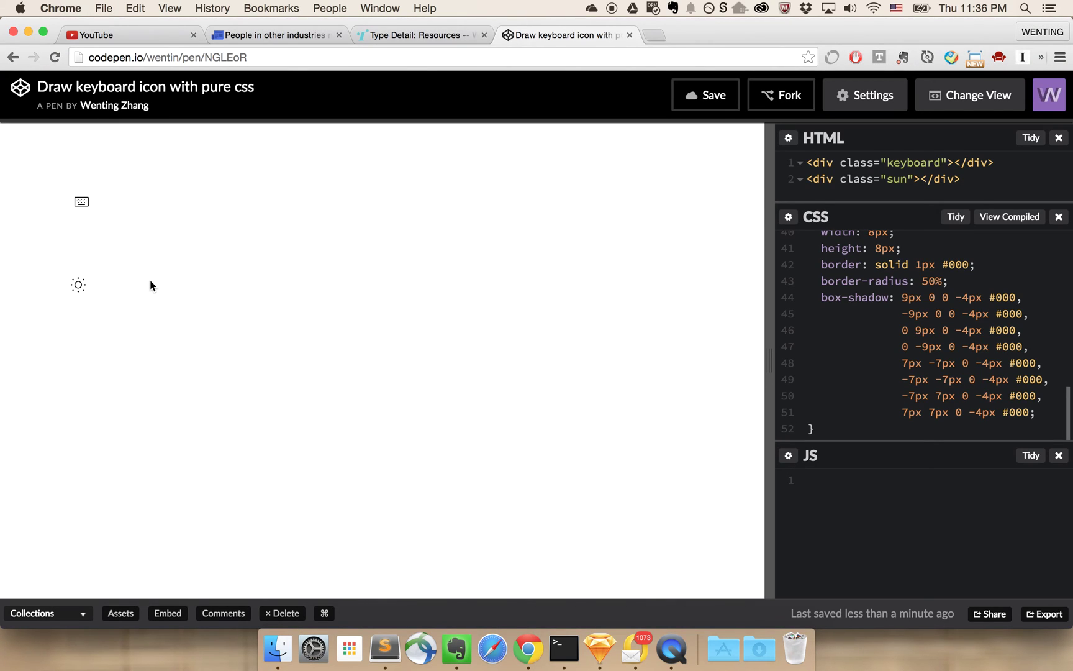
# Capture the rendered CSS sun and align the screenshot over the vector sun, checking the ring size.
pyautogui.press('super+shift+4')
pyautogui.moveTo(62, 274); pyautogui.dragTo(95, 303)
pyautogui.press('super+Tab')
pyautogui.click(398, 386)
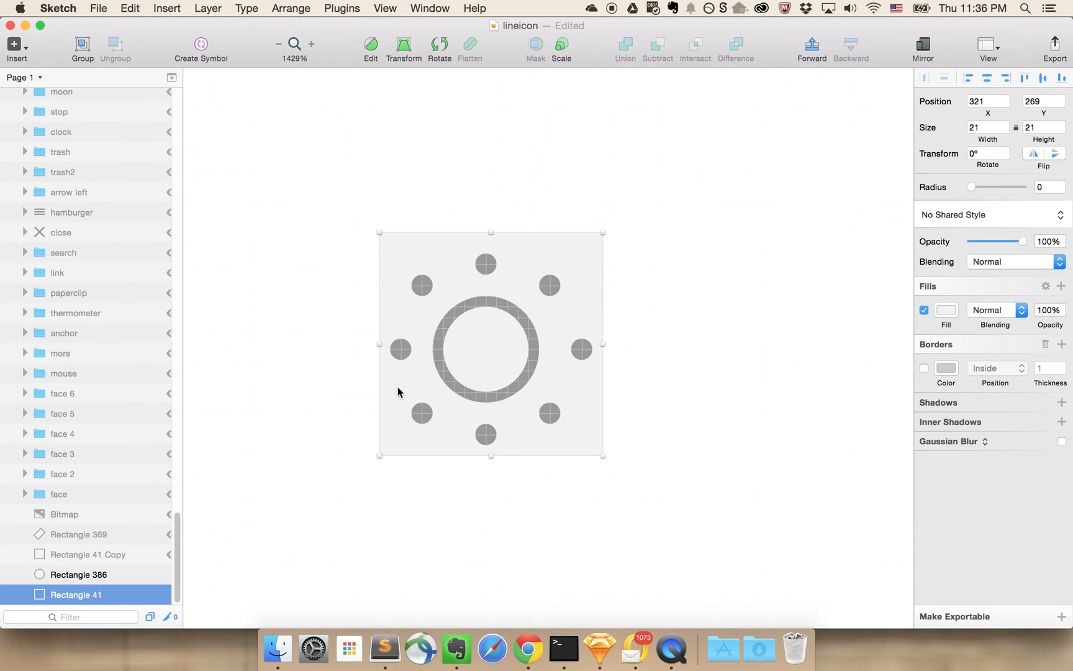
pyautogui.press('super+v')
pyautogui.moveTo(702, 424); pyautogui.dragTo(568, 373)
pyautogui.press('Down')
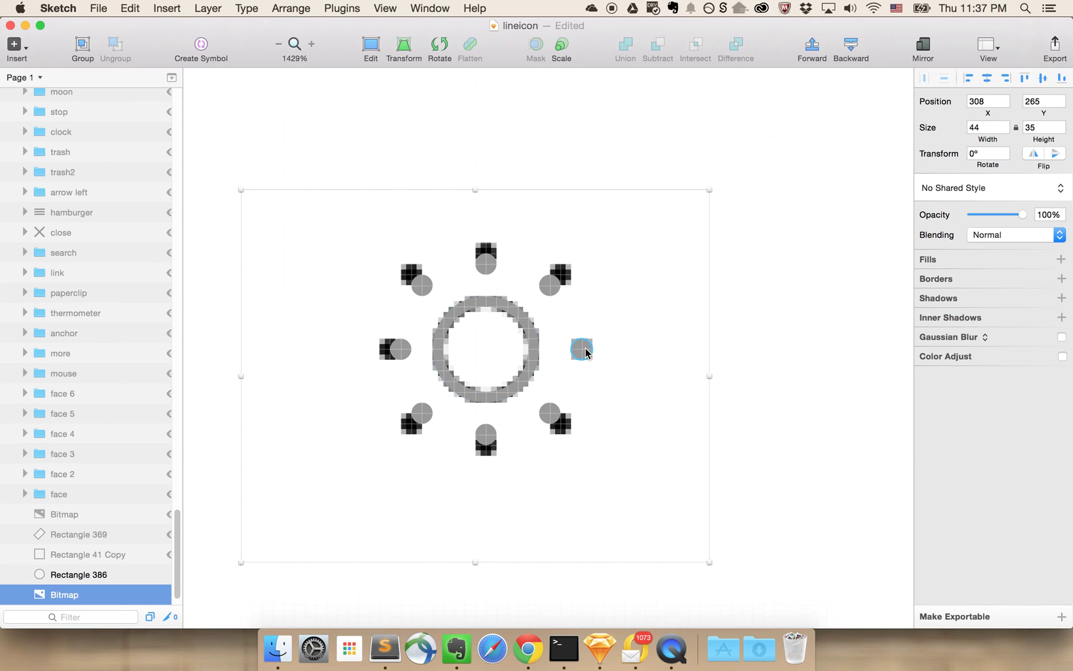
pyautogui.click(538, 344)
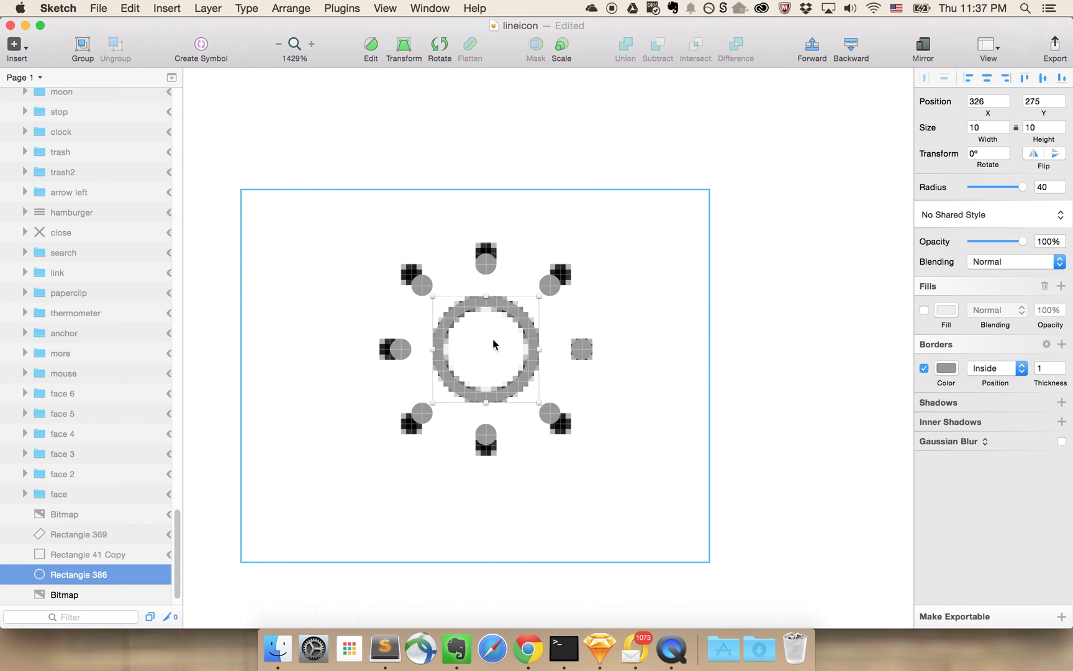
pyautogui.press('super+Tab')
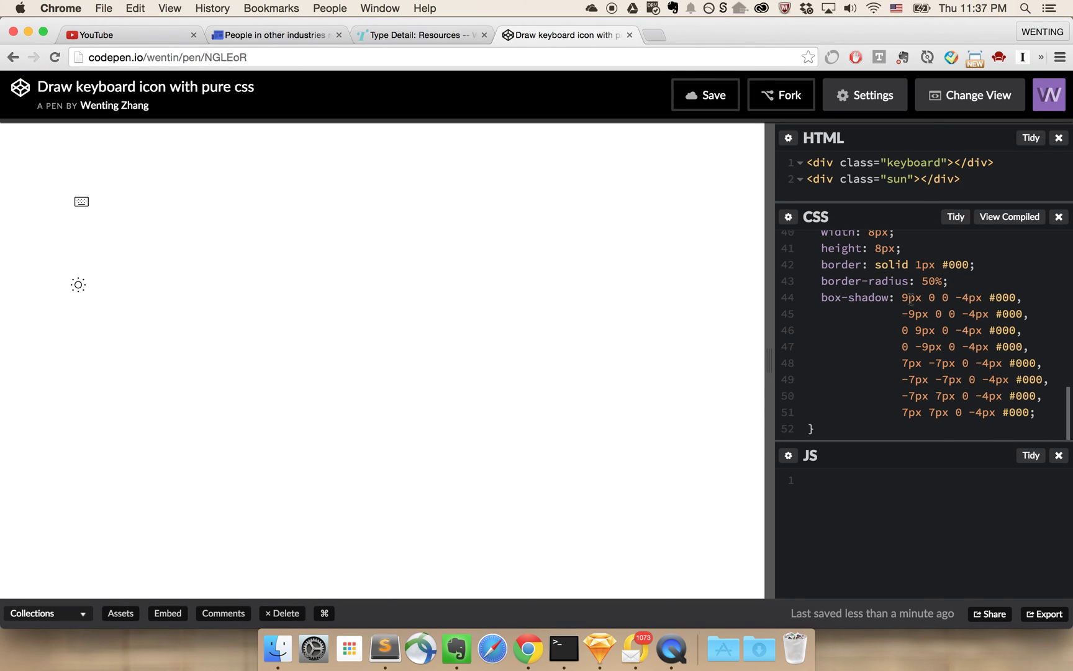
# Change all four straight-ray 9px offsets to 8px.
pyautogui.doubleClick(911, 298)
pyautogui.press('super+d')
pyautogui.press('super+d')
pyautogui.press('super+d')
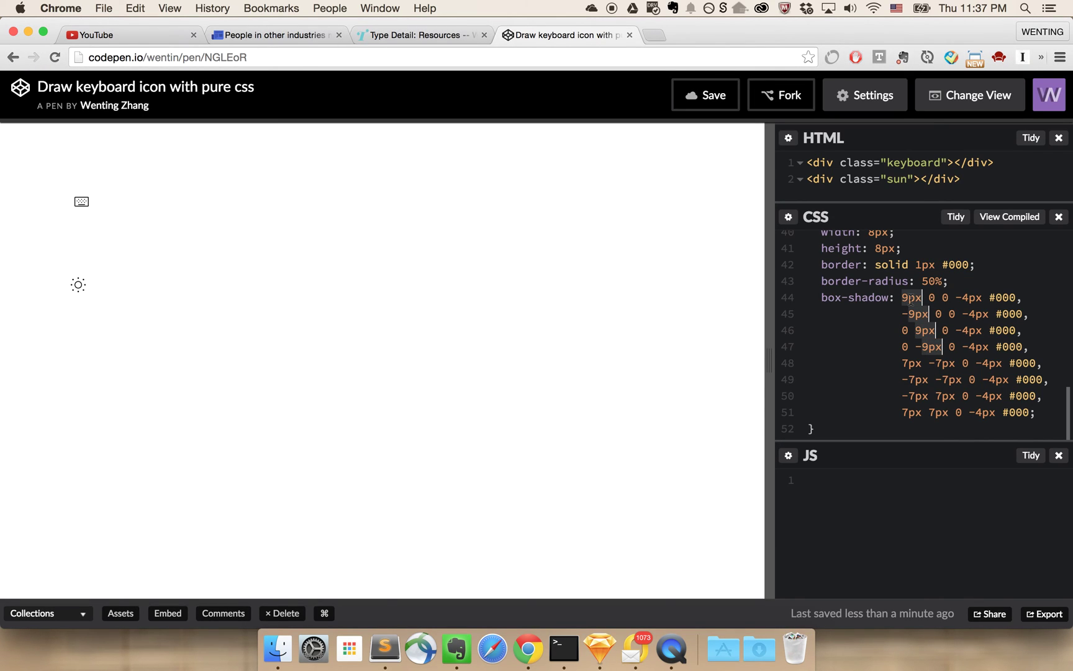
pyautogui.press('Left')
pyautogui.press('Right')
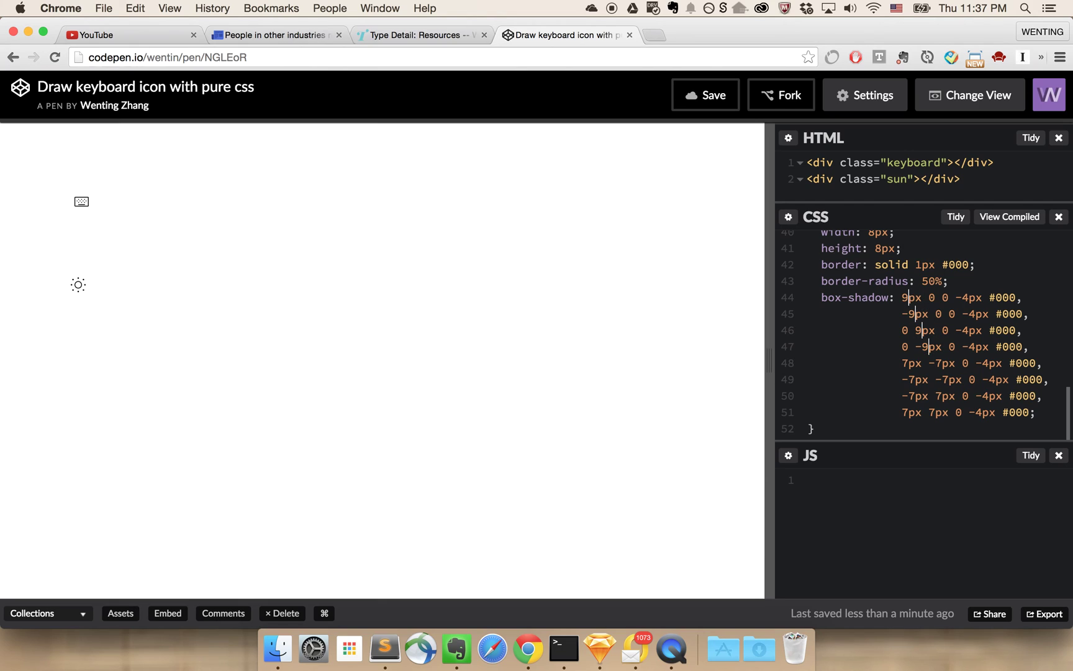
pyautogui.press('BackSpace')
pyautogui.write('8')
# Change the diagonal 7px offsets to 6px and save the pen.
pyautogui.click(910, 363)
pyautogui.press('super+d')
pyautogui.press('super+d')
pyautogui.press('super+d')
pyautogui.press('super+d')
pyautogui.press('super+d')
pyautogui.press('super+d')
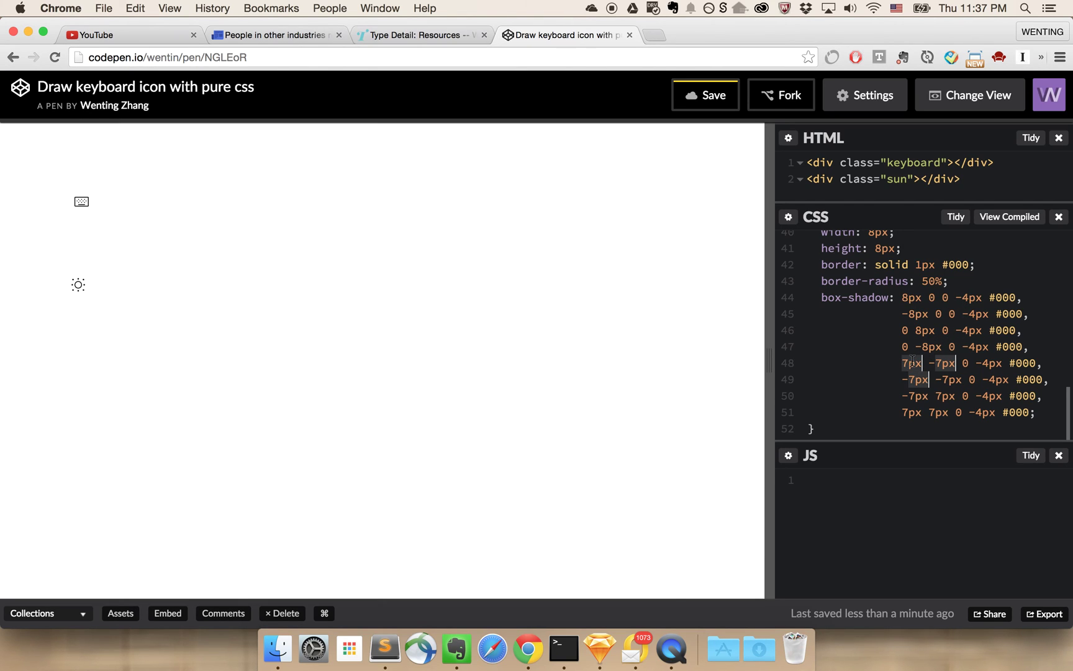
pyautogui.press('super+d')
pyautogui.press('super+d')
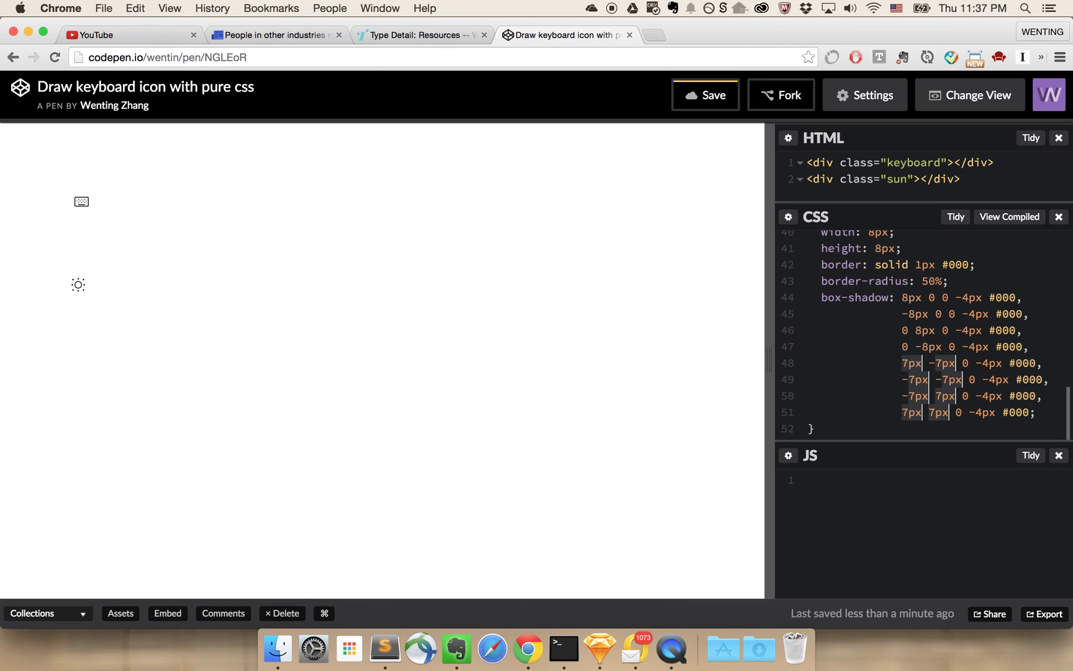
pyautogui.press('Left')
pyautogui.press('Right')
pyautogui.press('BackSpace')
pyautogui.write('6')
pyautogui.press('super+s')
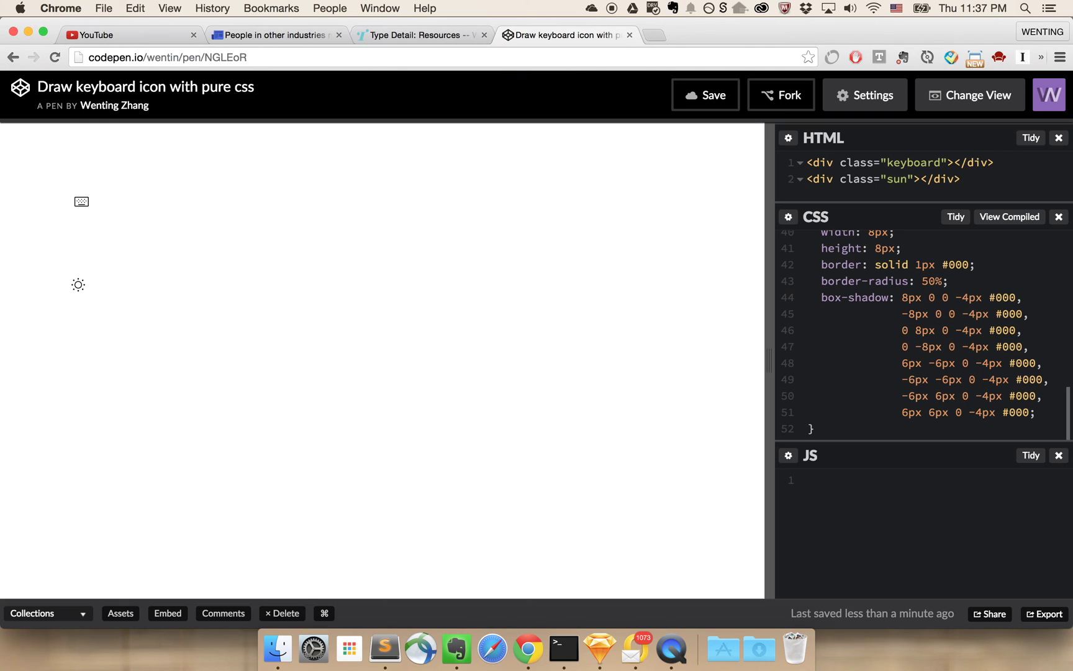
# Capture a screenshot of the updated CSS sun.
pyautogui.press('super+shift+4')
pyautogui.moveTo(55, 277); pyautogui.dragTo(99, 304)
pyautogui.press('super+Tab')
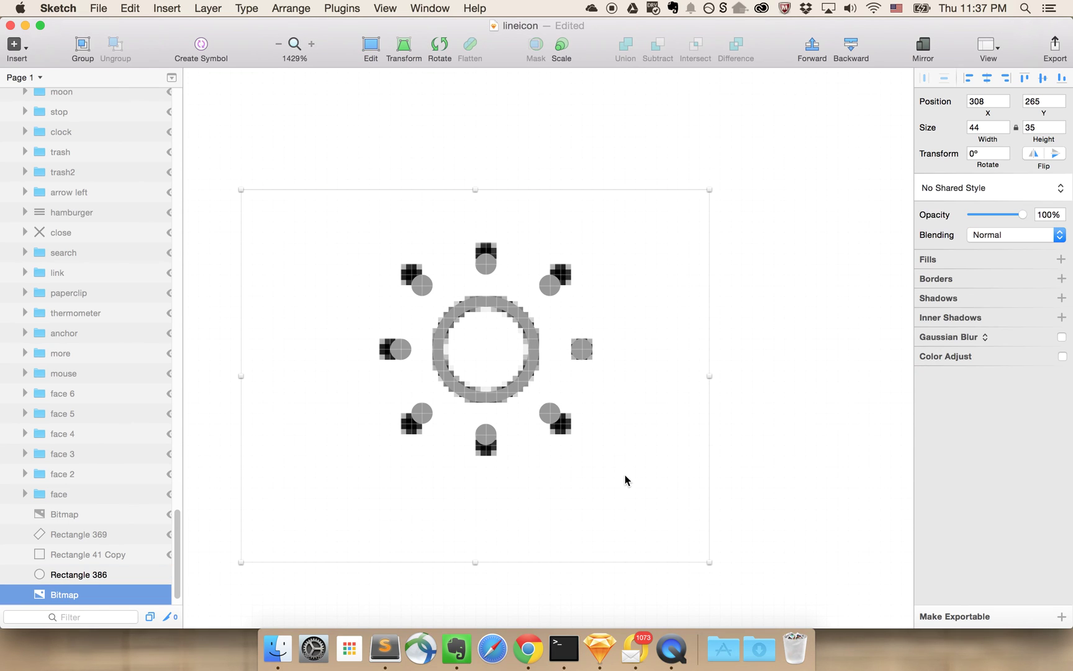
# Paste the updated CSS sun capture onto the artboard over the vector sun.
pyautogui.click(573, 448)
pyautogui.click(562, 433)
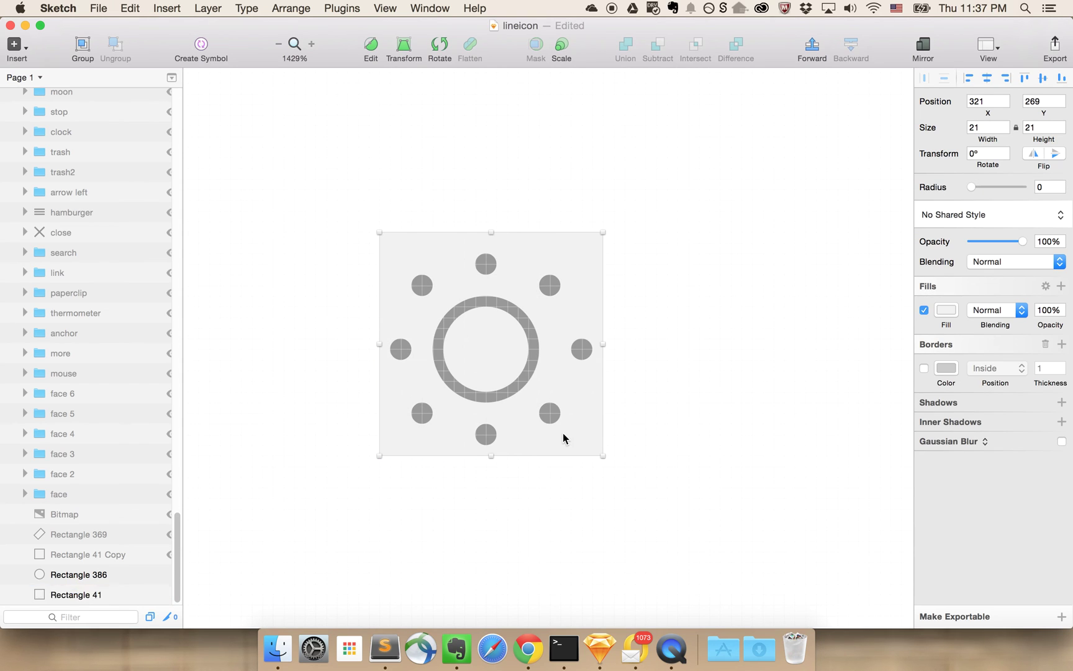
pyautogui.press('super+v')
pyautogui.moveTo(682, 473); pyautogui.dragTo(531, 433)
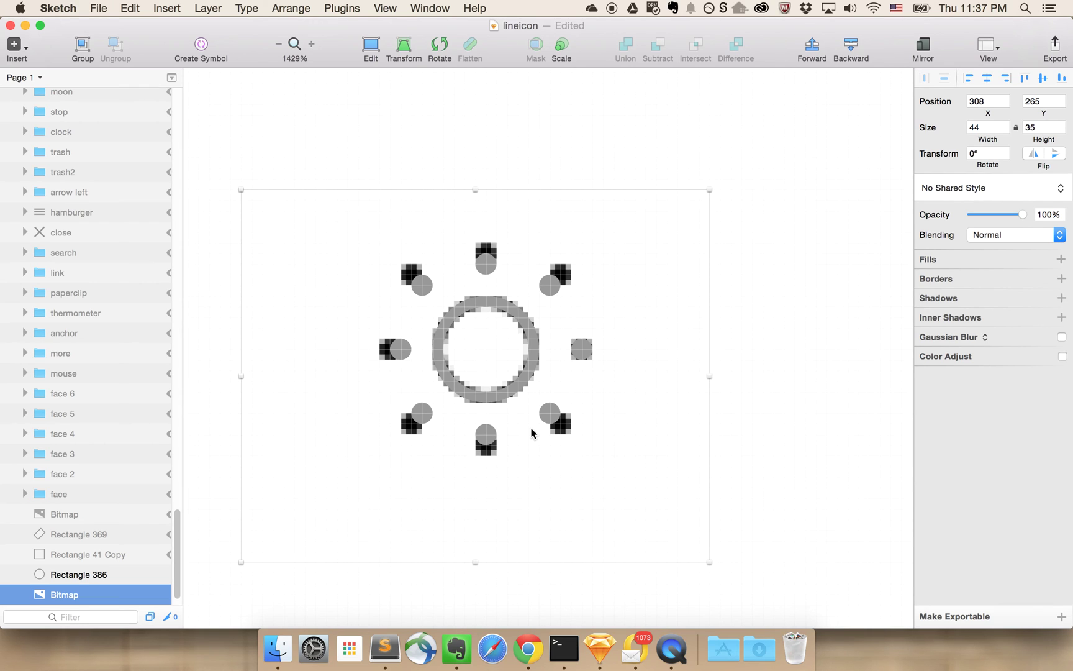
pyautogui.press('super+Tab')
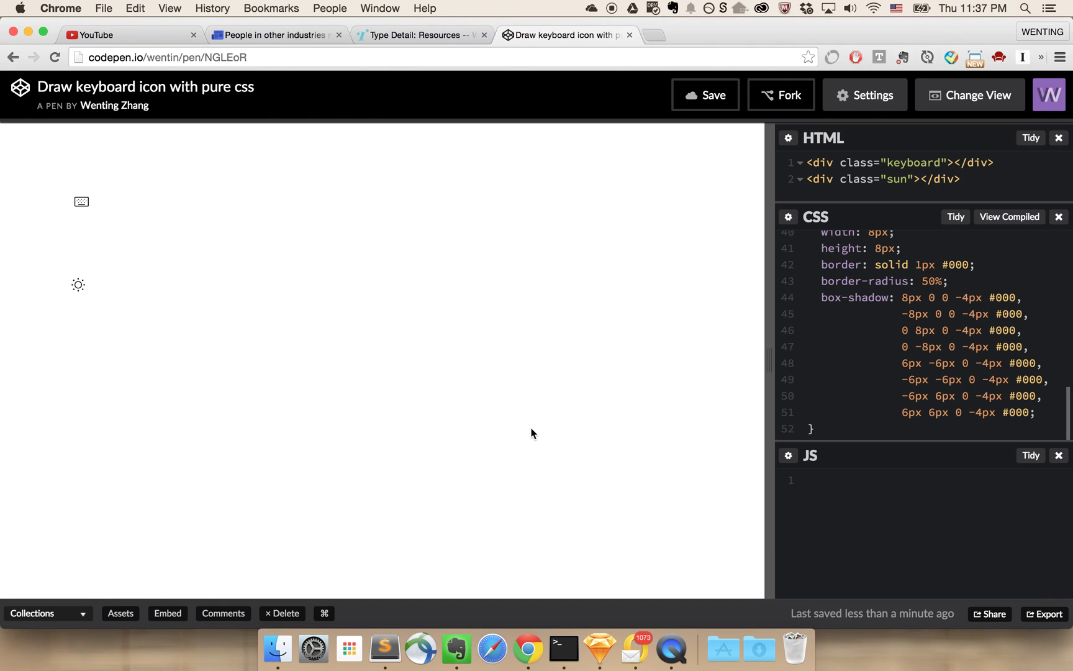
# Save the pen, capture the CSS sun again, and align the new screenshot over the grey sun.
pyautogui.press('super+s')
pyautogui.press('super+shift+4')
pyautogui.moveTo(65, 274); pyautogui.dragTo(92, 299)
pyautogui.press('super+Tab')
pyautogui.press('super+v')
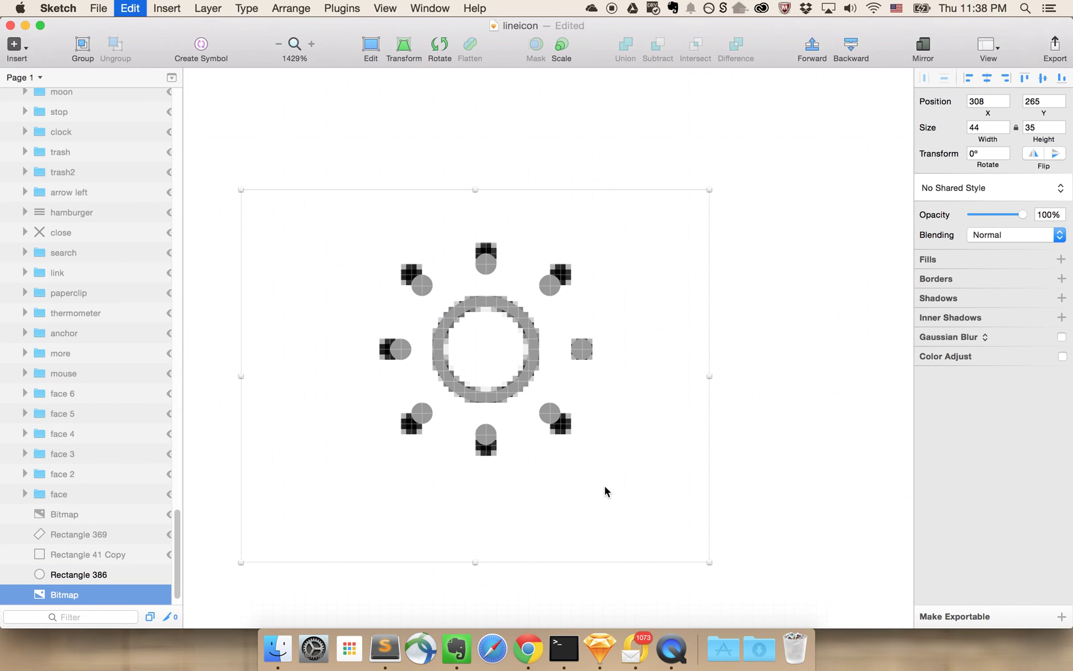
pyautogui.moveTo(601, 481); pyautogui.dragTo(652, 492)
pyautogui.press('Left')
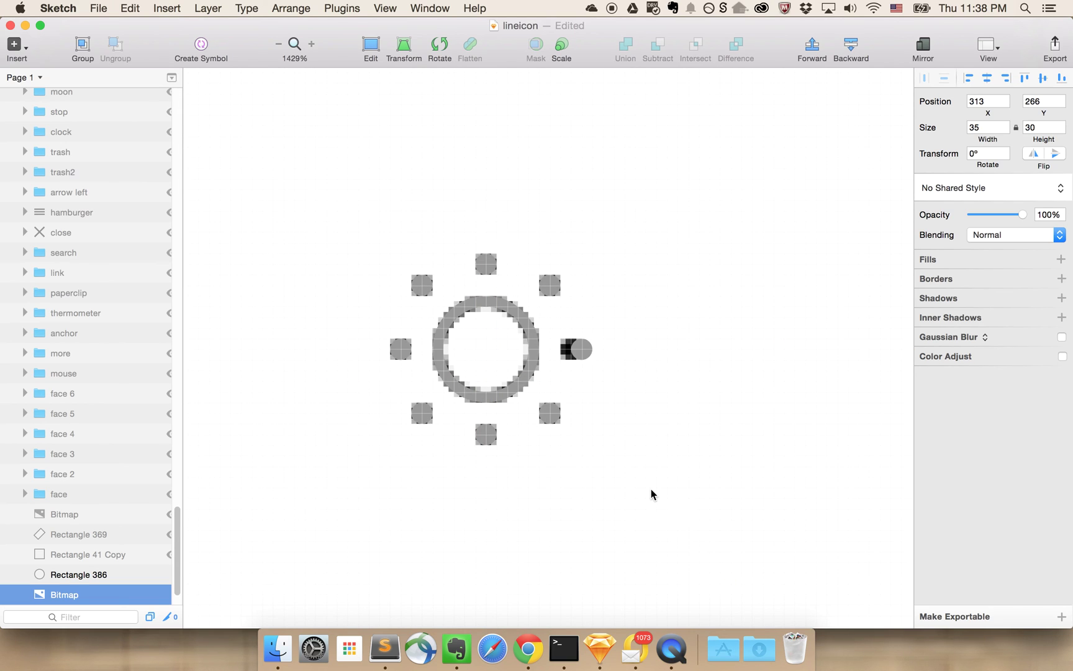
# Move the right-hand ray dot one point left, closer to the ring.
pyautogui.click(584, 351)
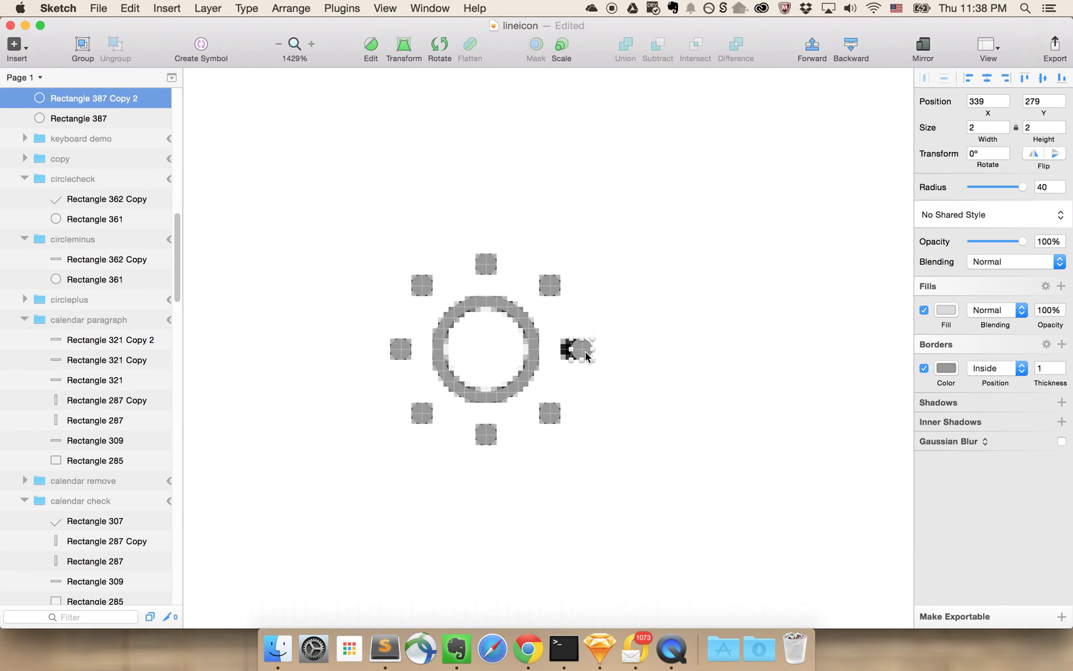
pyautogui.moveTo(583, 352); pyautogui.dragTo(405, 349)
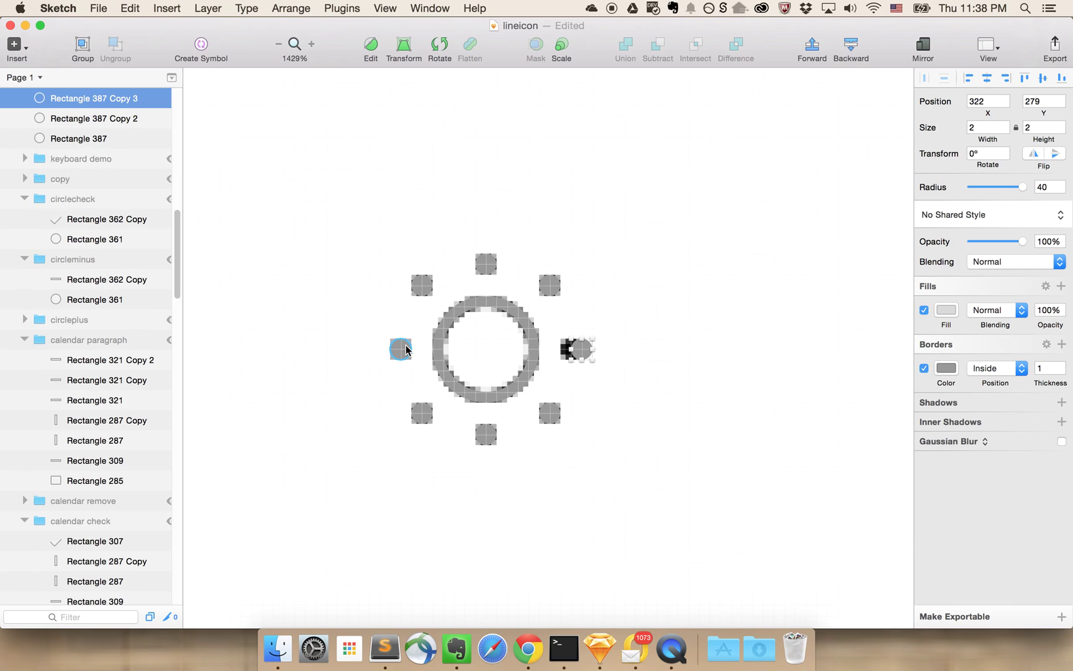
pyautogui.click(582, 350)
pyautogui.press('Left')
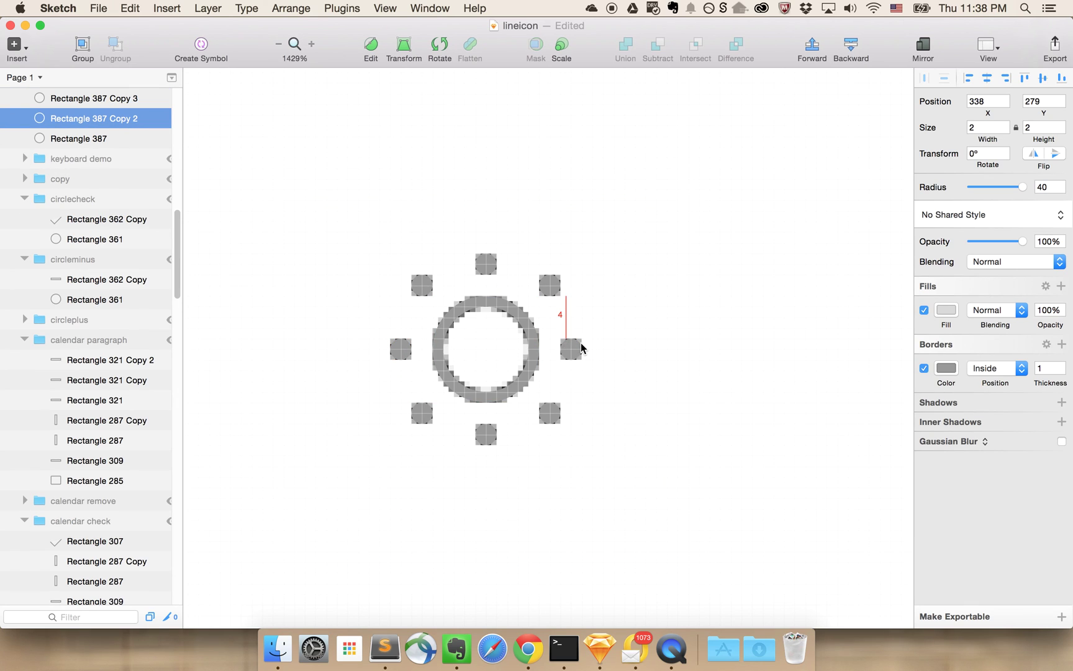
# Delete both pasted comparison screenshots.
pyautogui.click(602, 395)
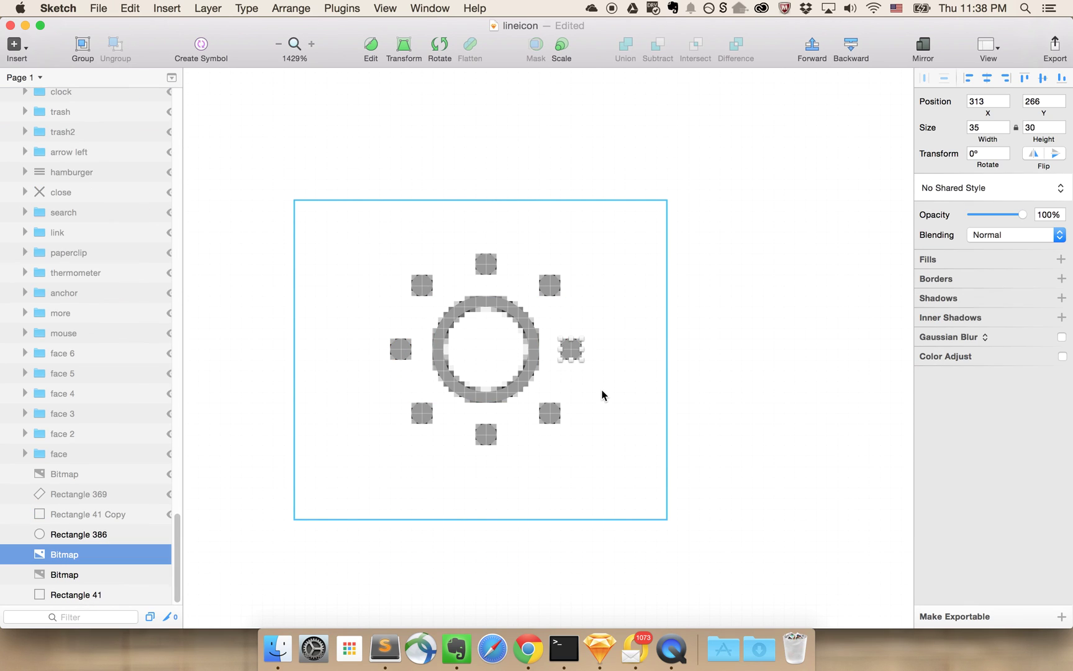
pyautogui.press('Delete')
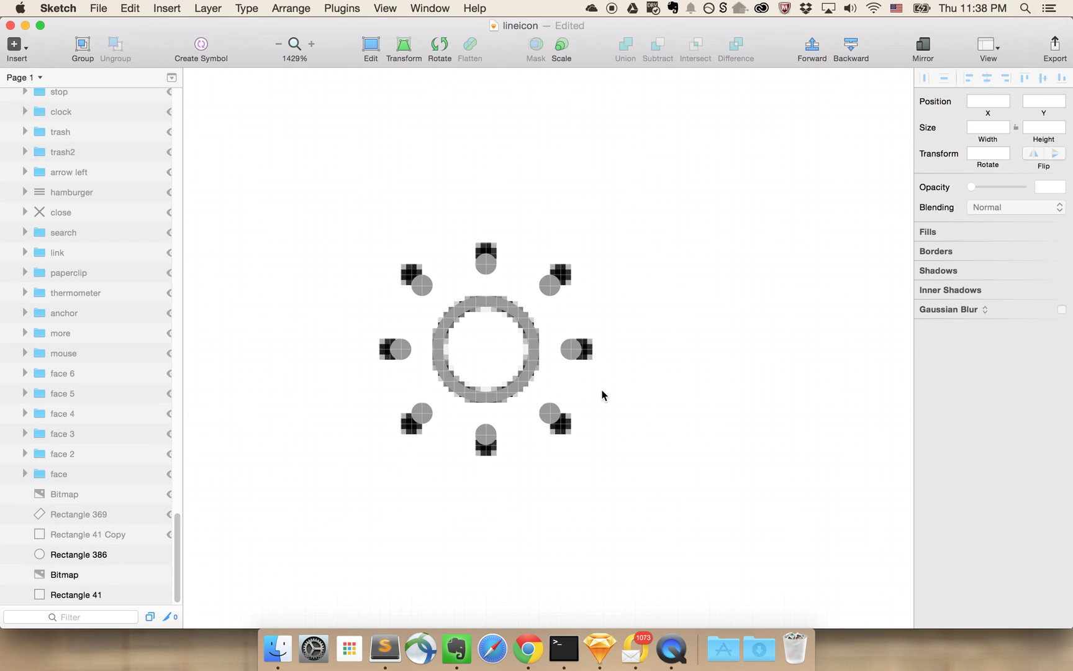
pyautogui.click(584, 440)
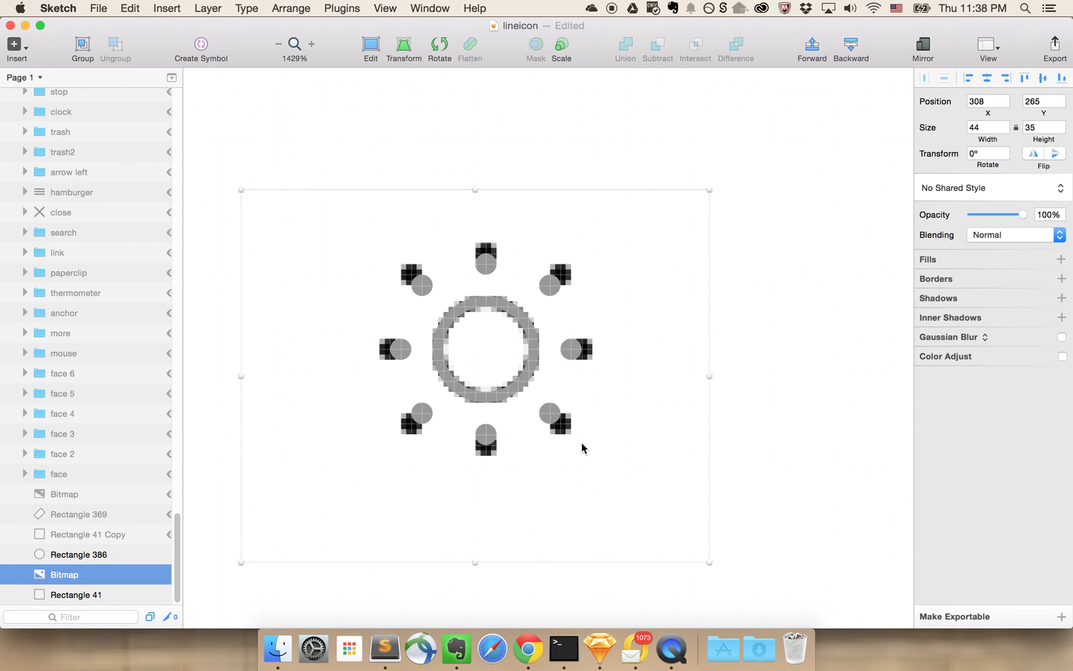
pyautogui.press('Delete')
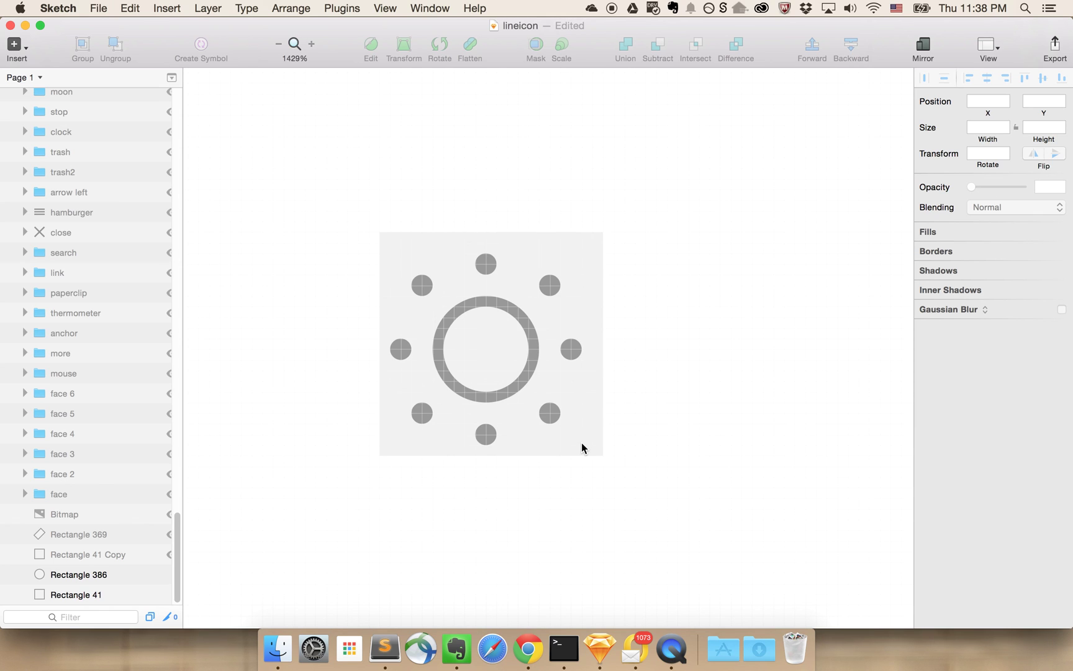
# Bring the CodePen keyboard-icon pen with the finished sun back to the front.
pyautogui.press('super+Tab')
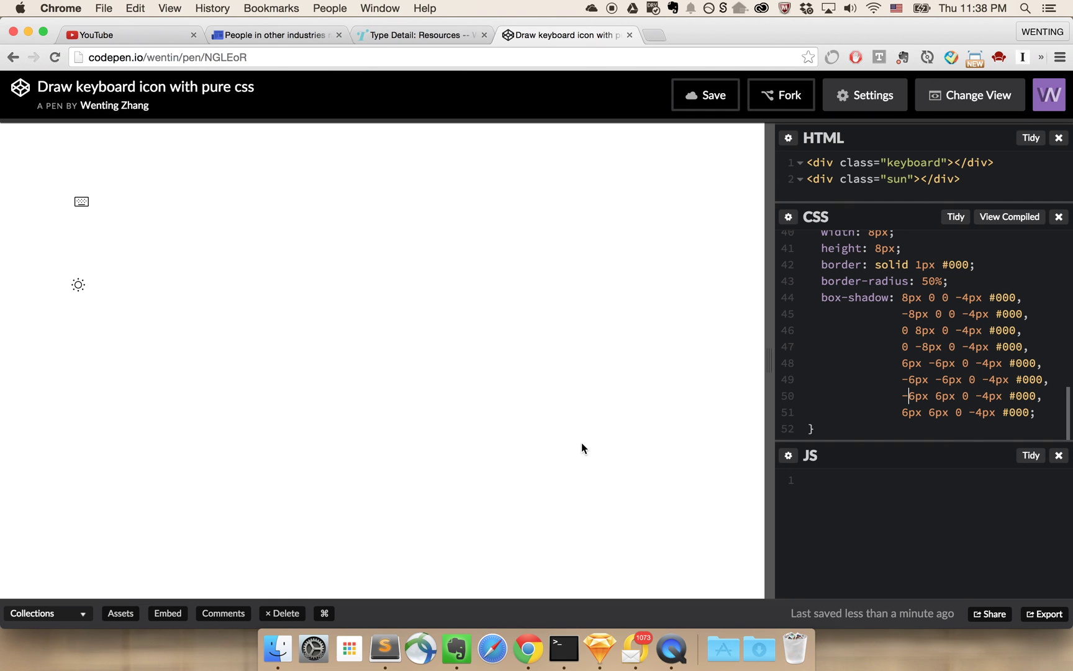